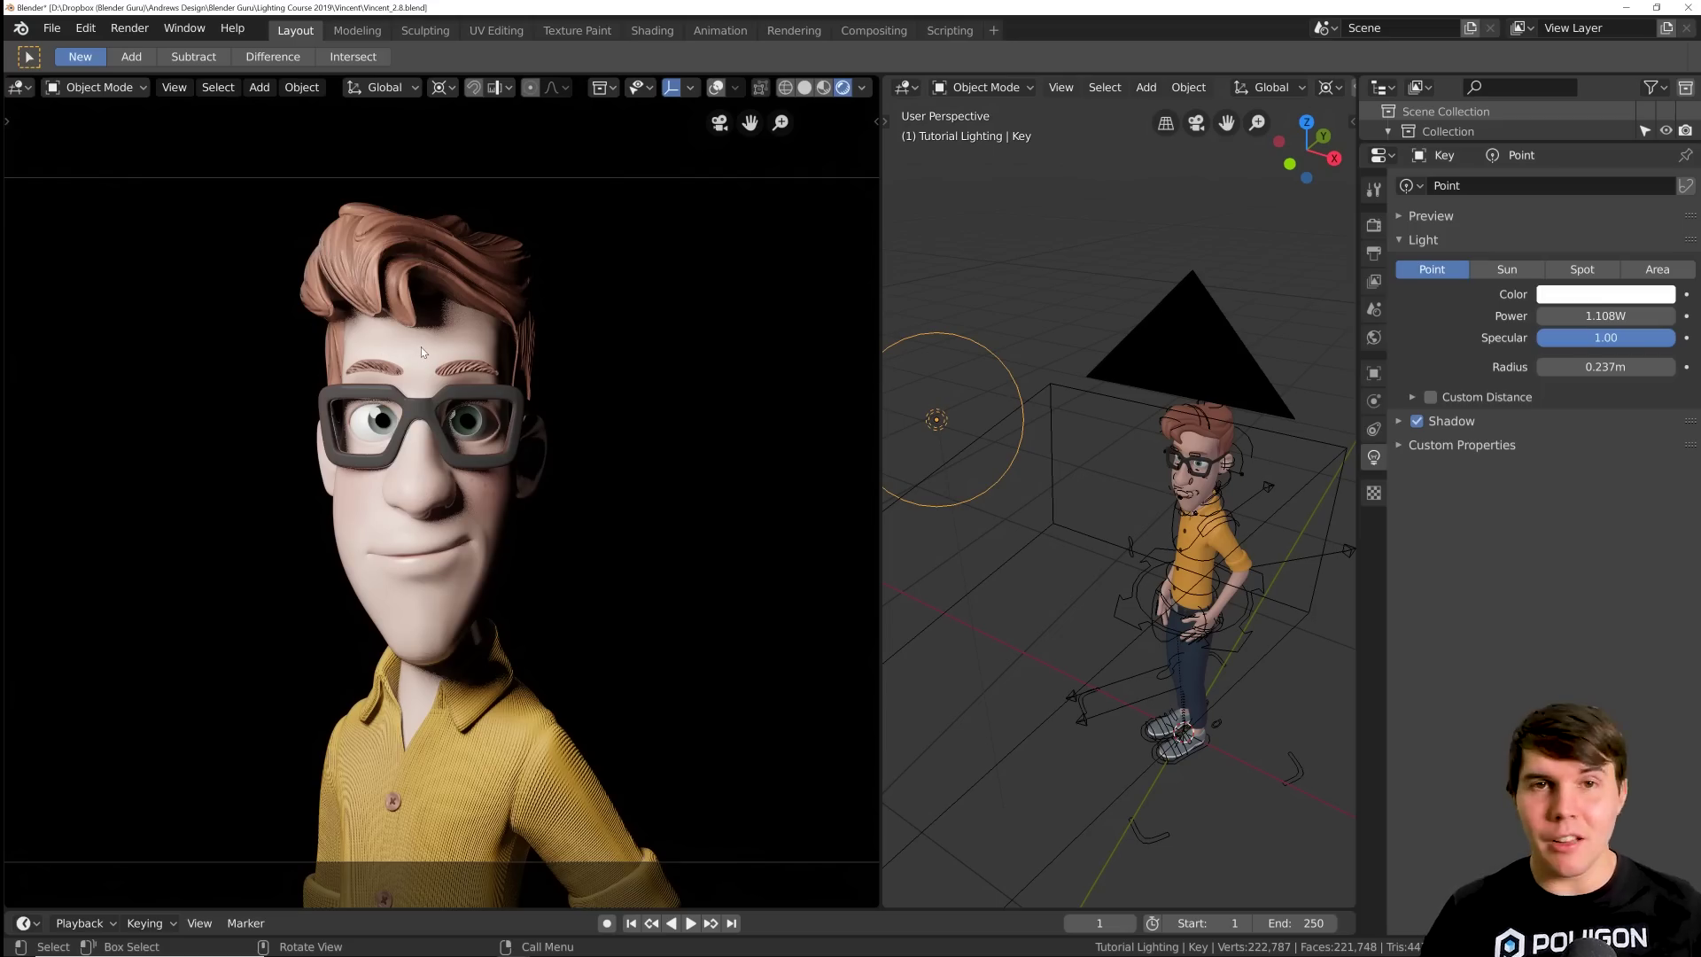
- Lower the Key point light's power, first to 0.395 W and finally to about 443 mW
click(1592, 315)
text(0.395)
key(Return)
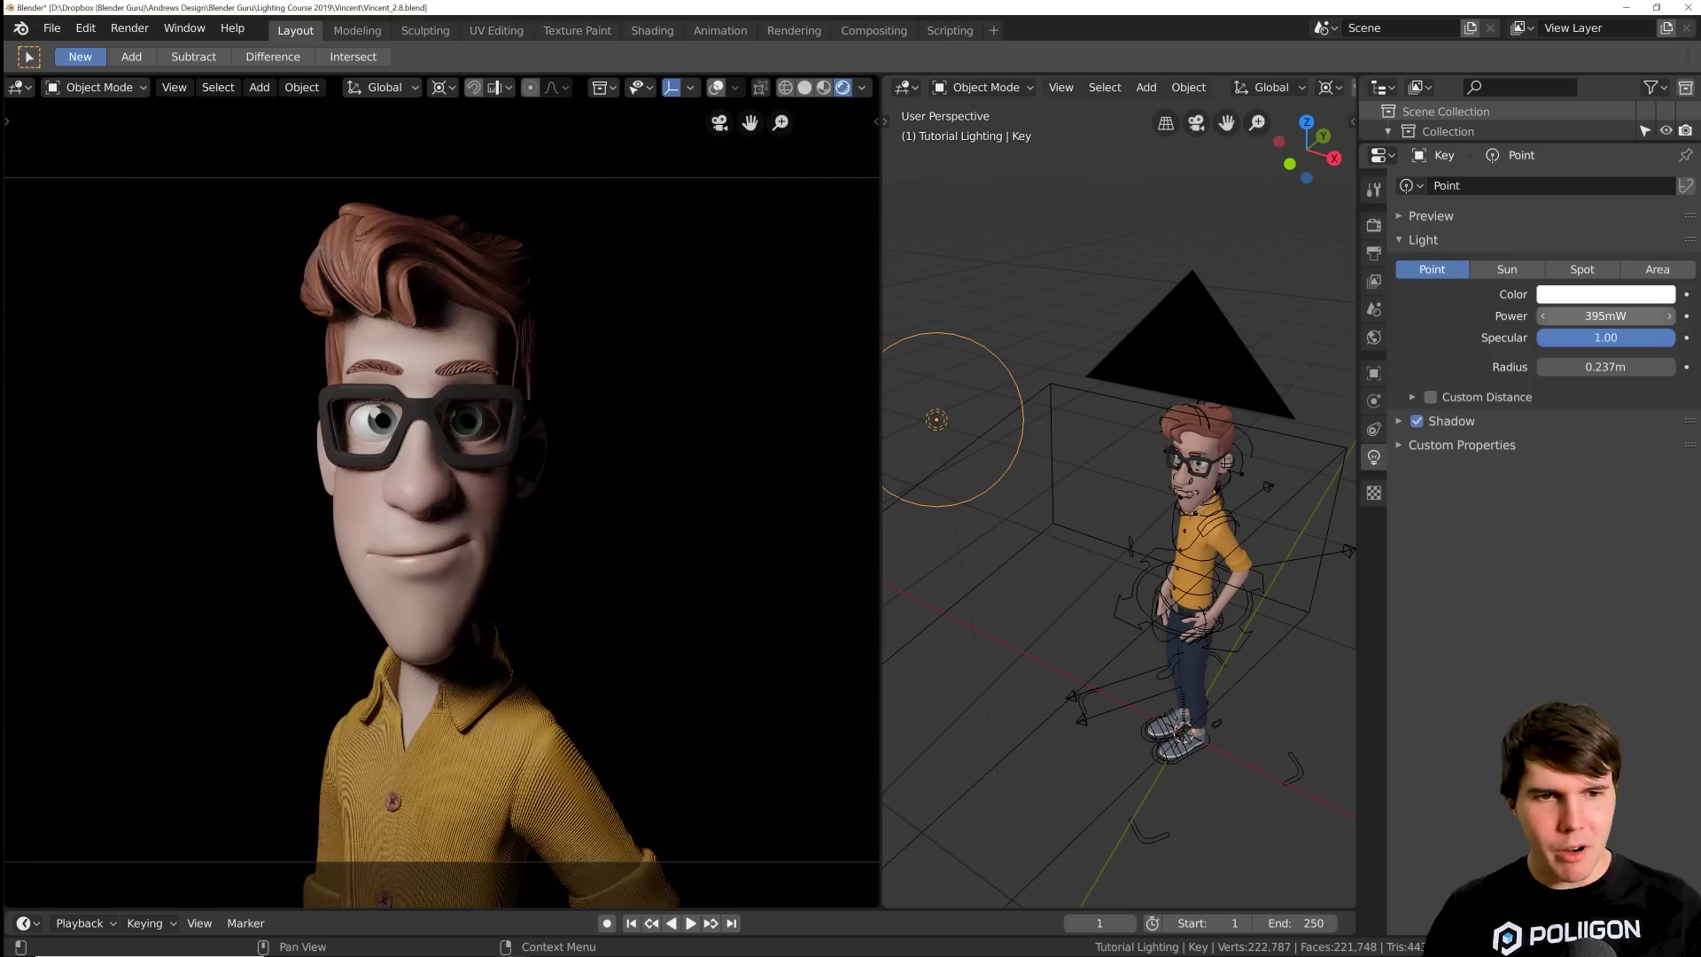
mouse_move(1592, 316)
mouse_down()
mouse_move(1621, 315)
mouse_move(1592, 313)
mouse_up()
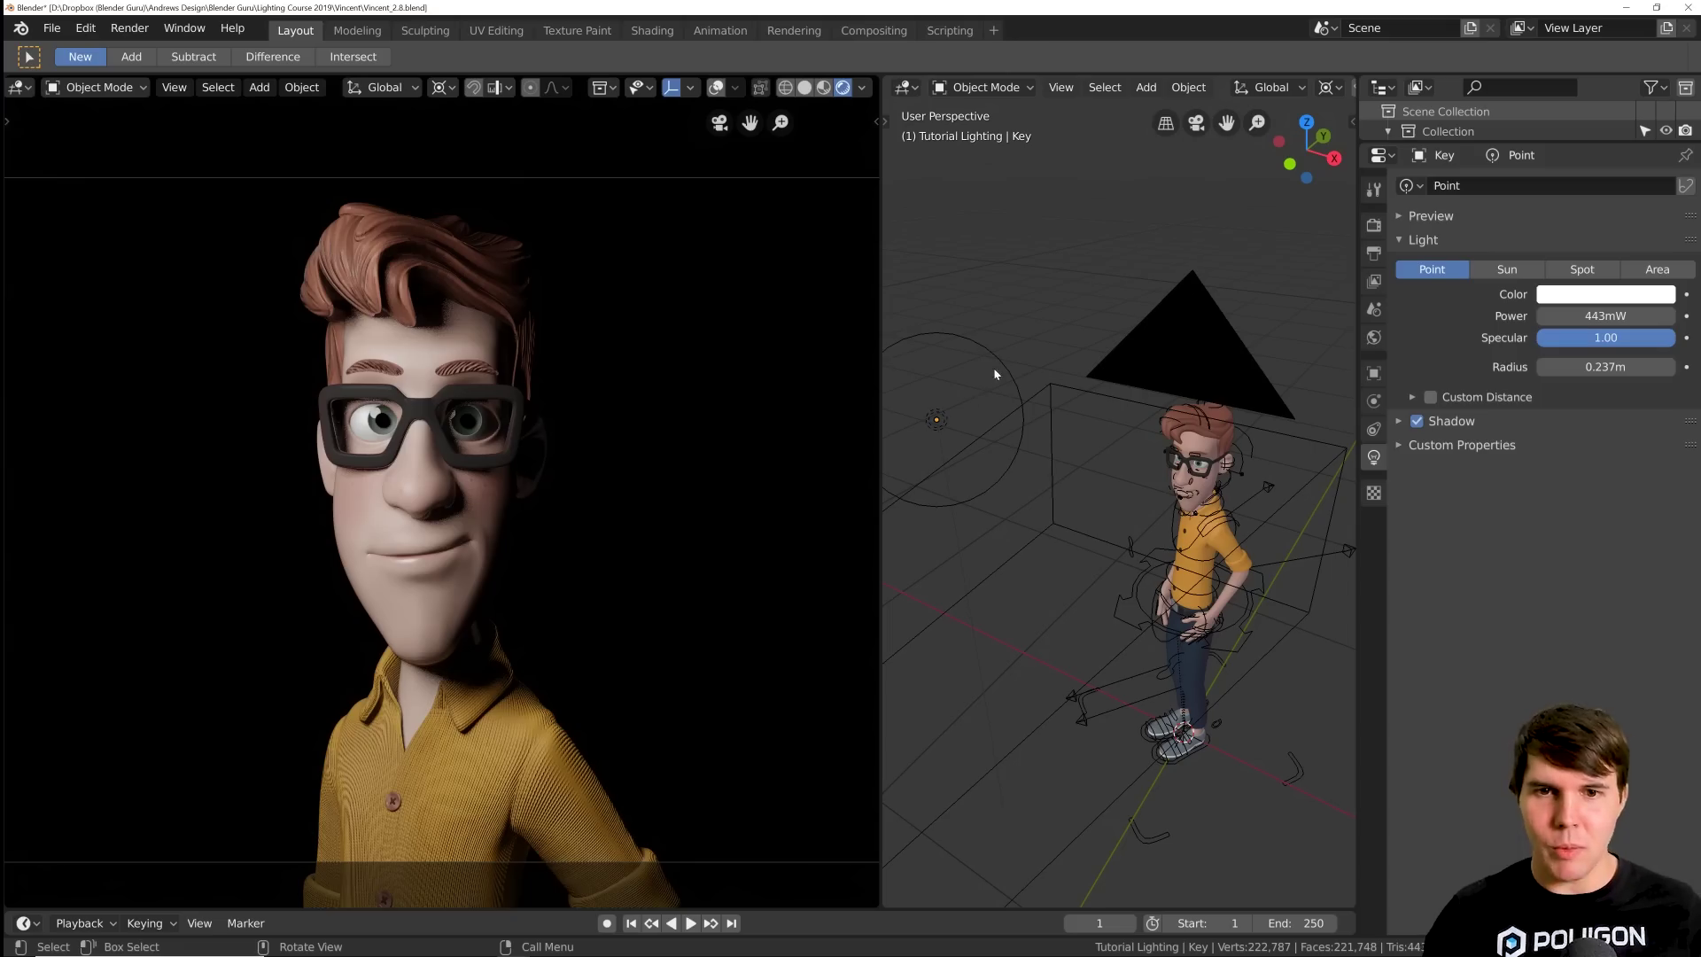
click(997, 369)
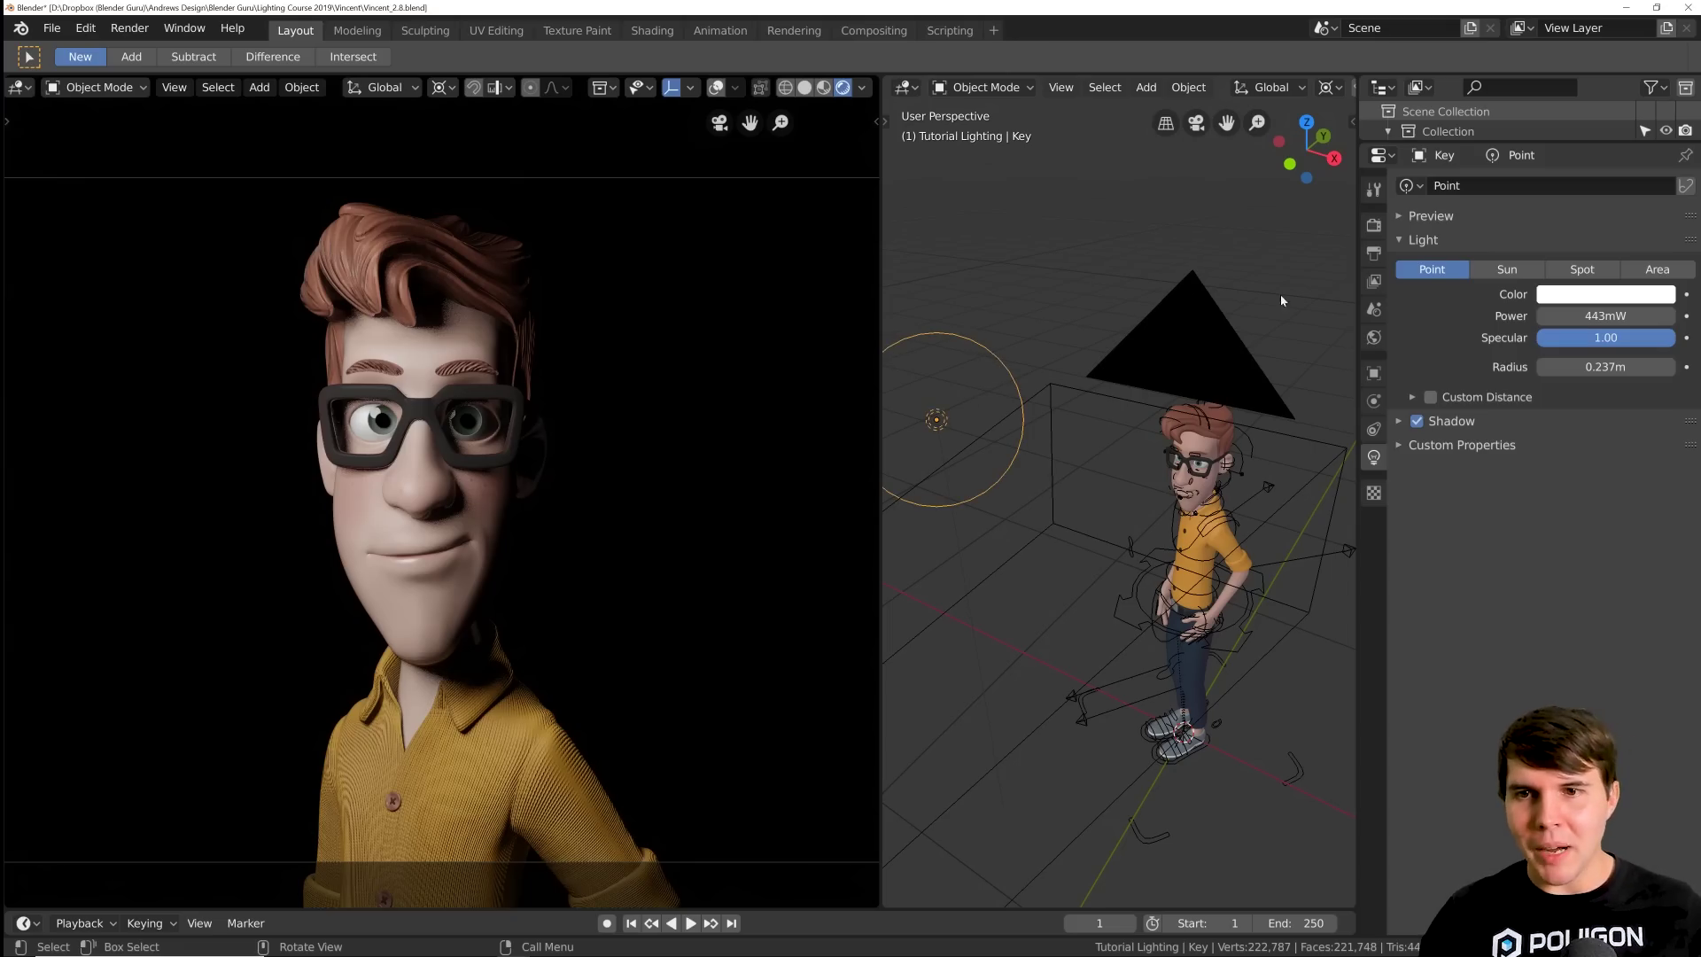
- Switch the scene's colour management view transform to False Color to check the exposure
click(1378, 254)
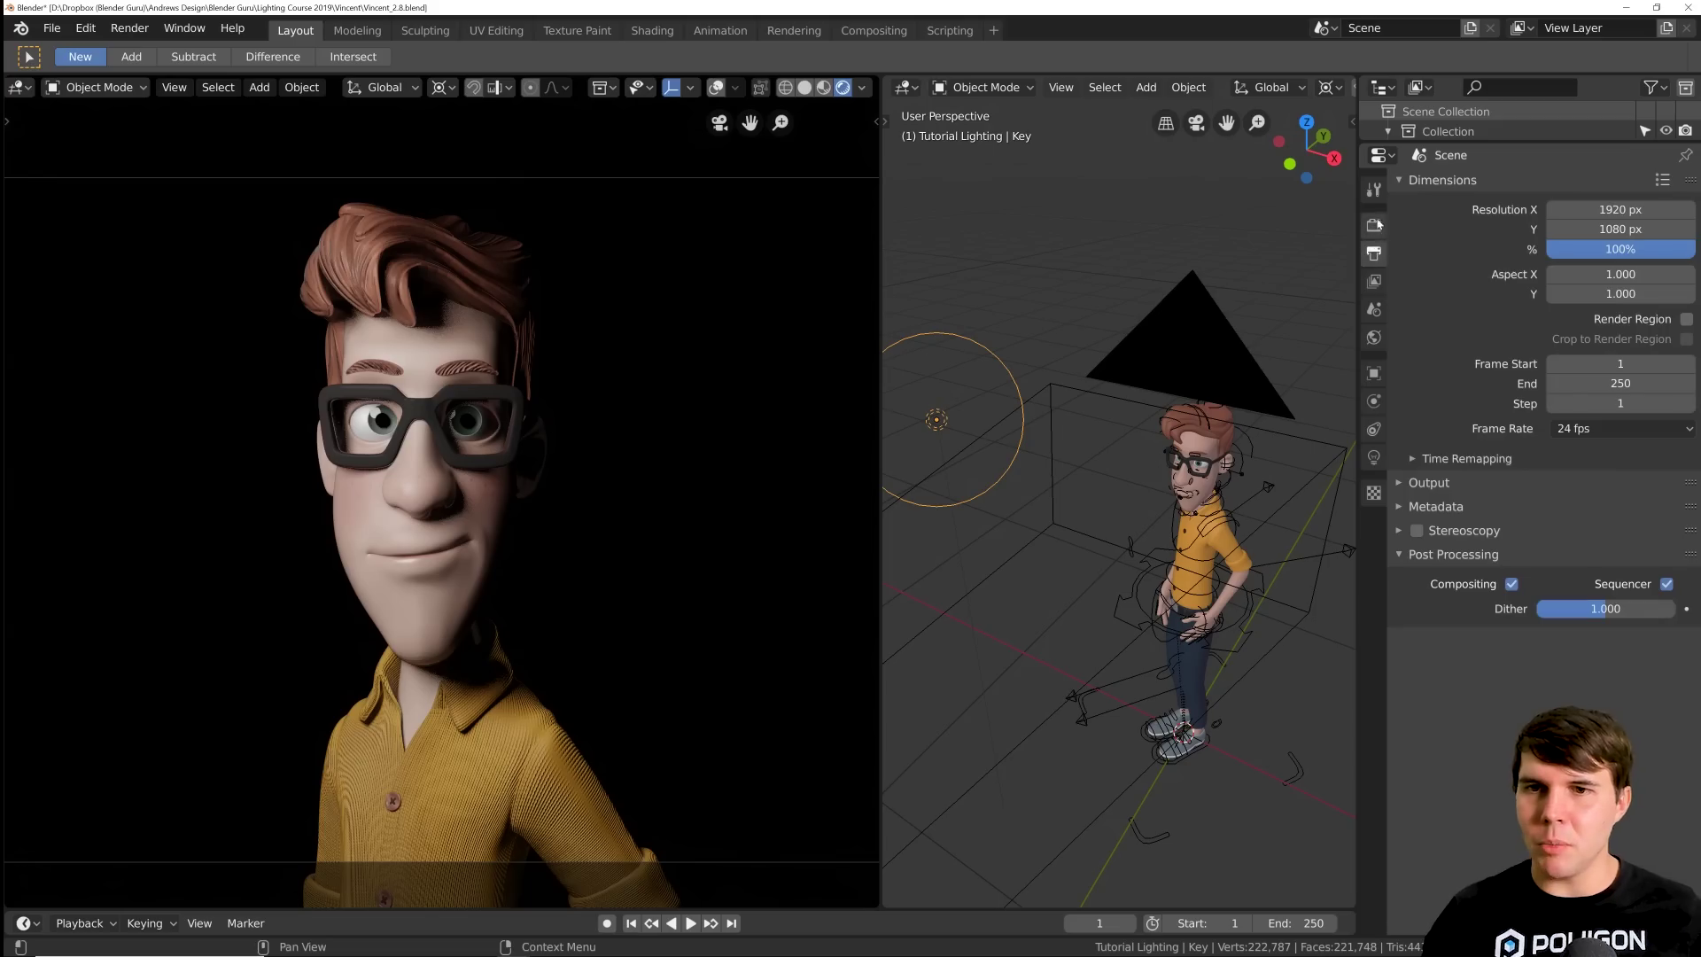
click(1376, 227)
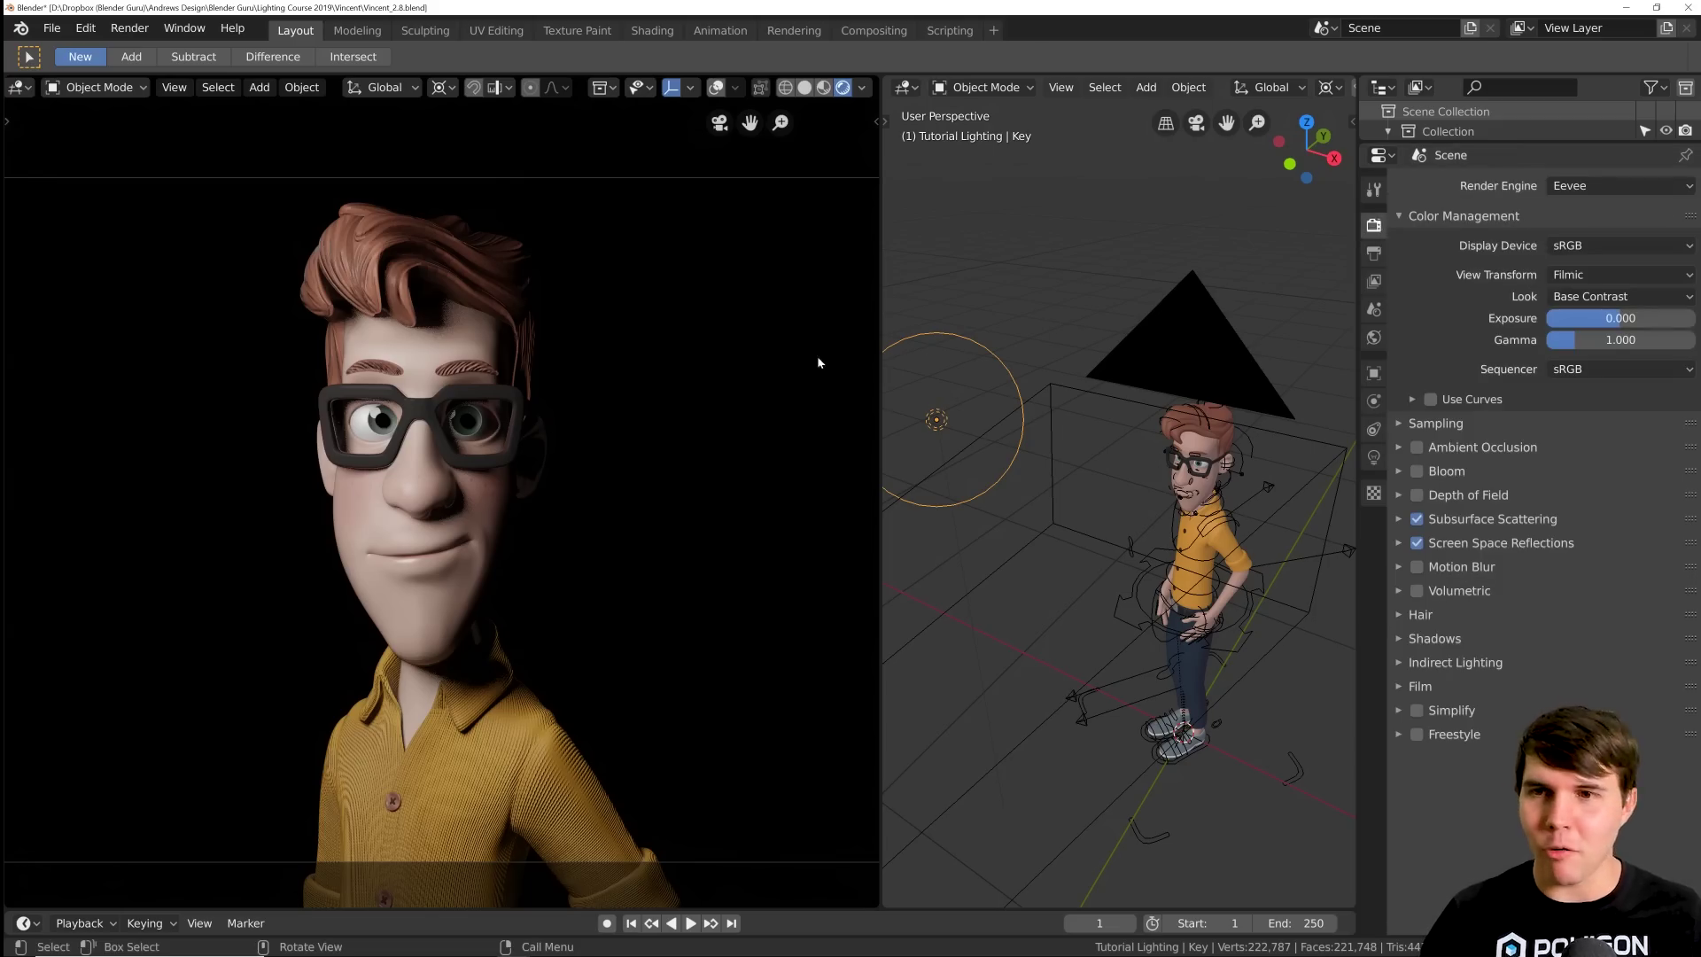
click(1459, 218)
click(1459, 222)
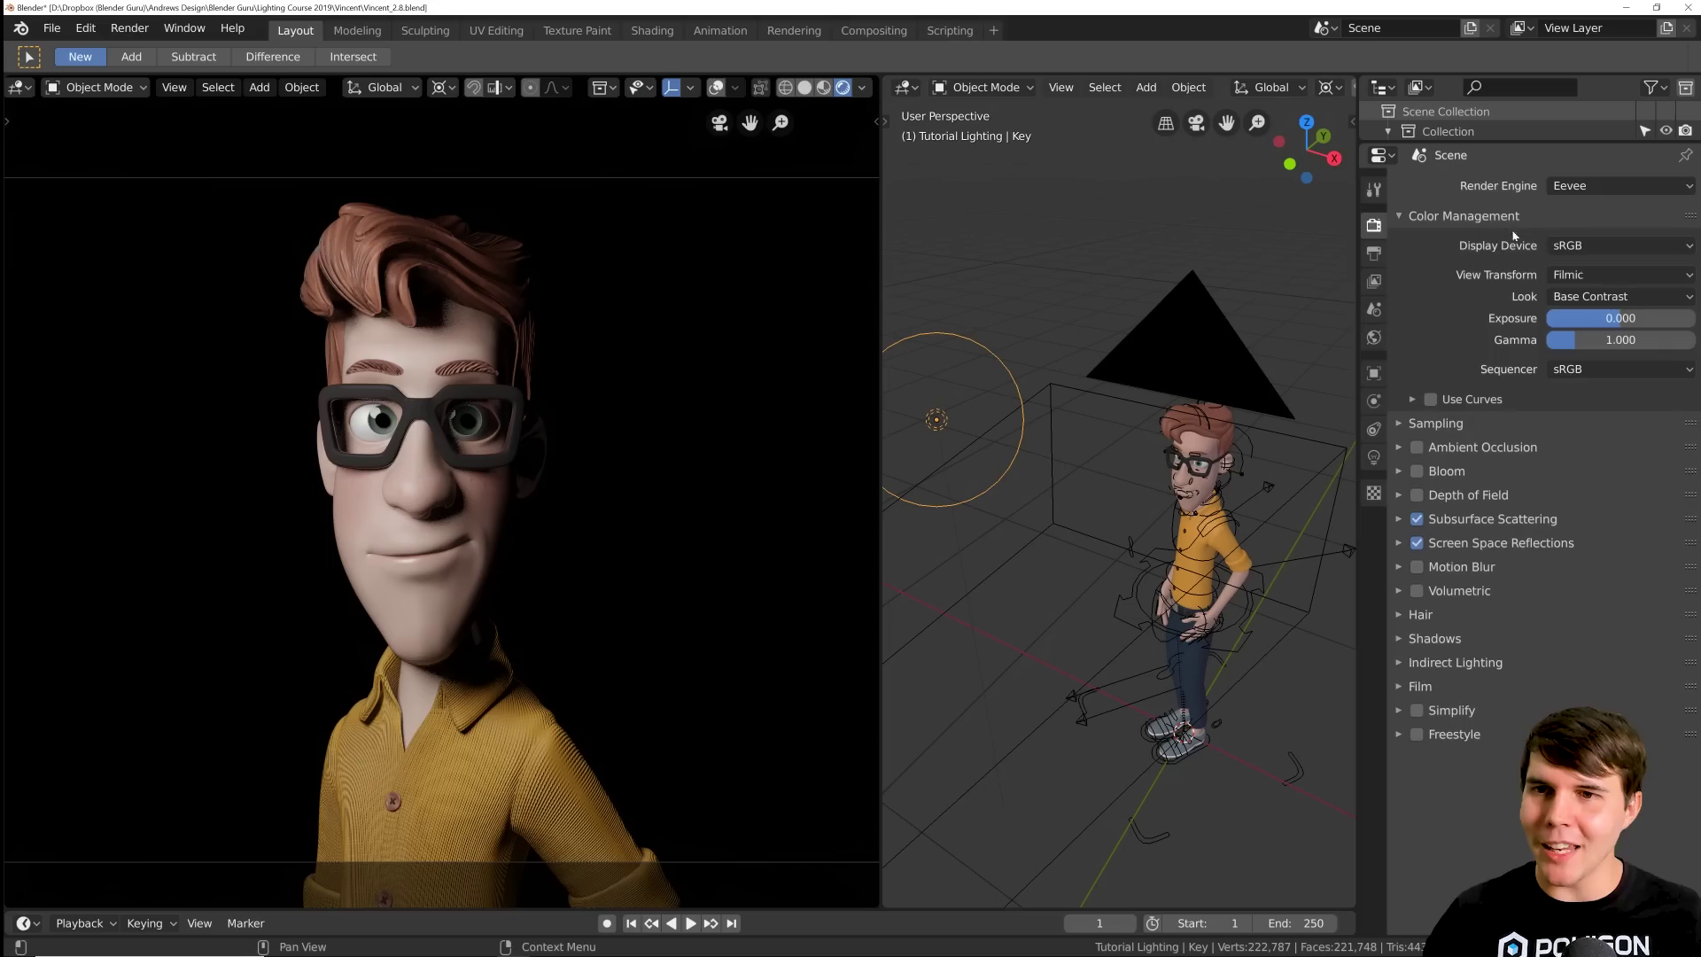
click(1572, 276)
click(1586, 324)
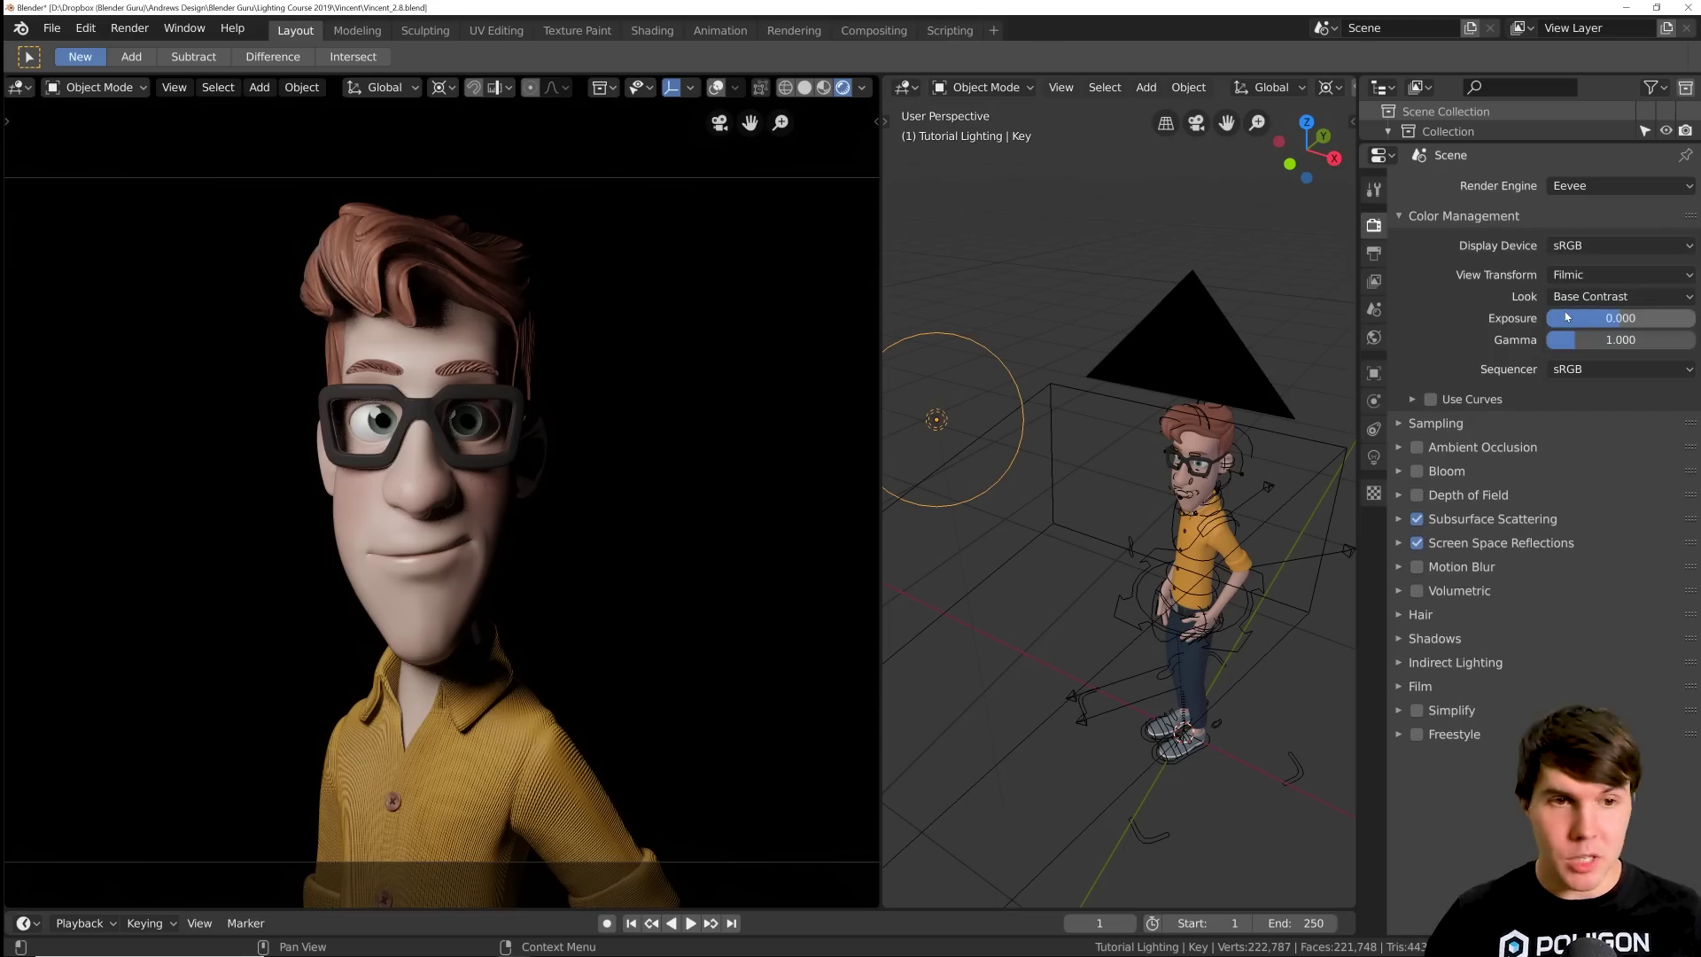
click(1575, 278)
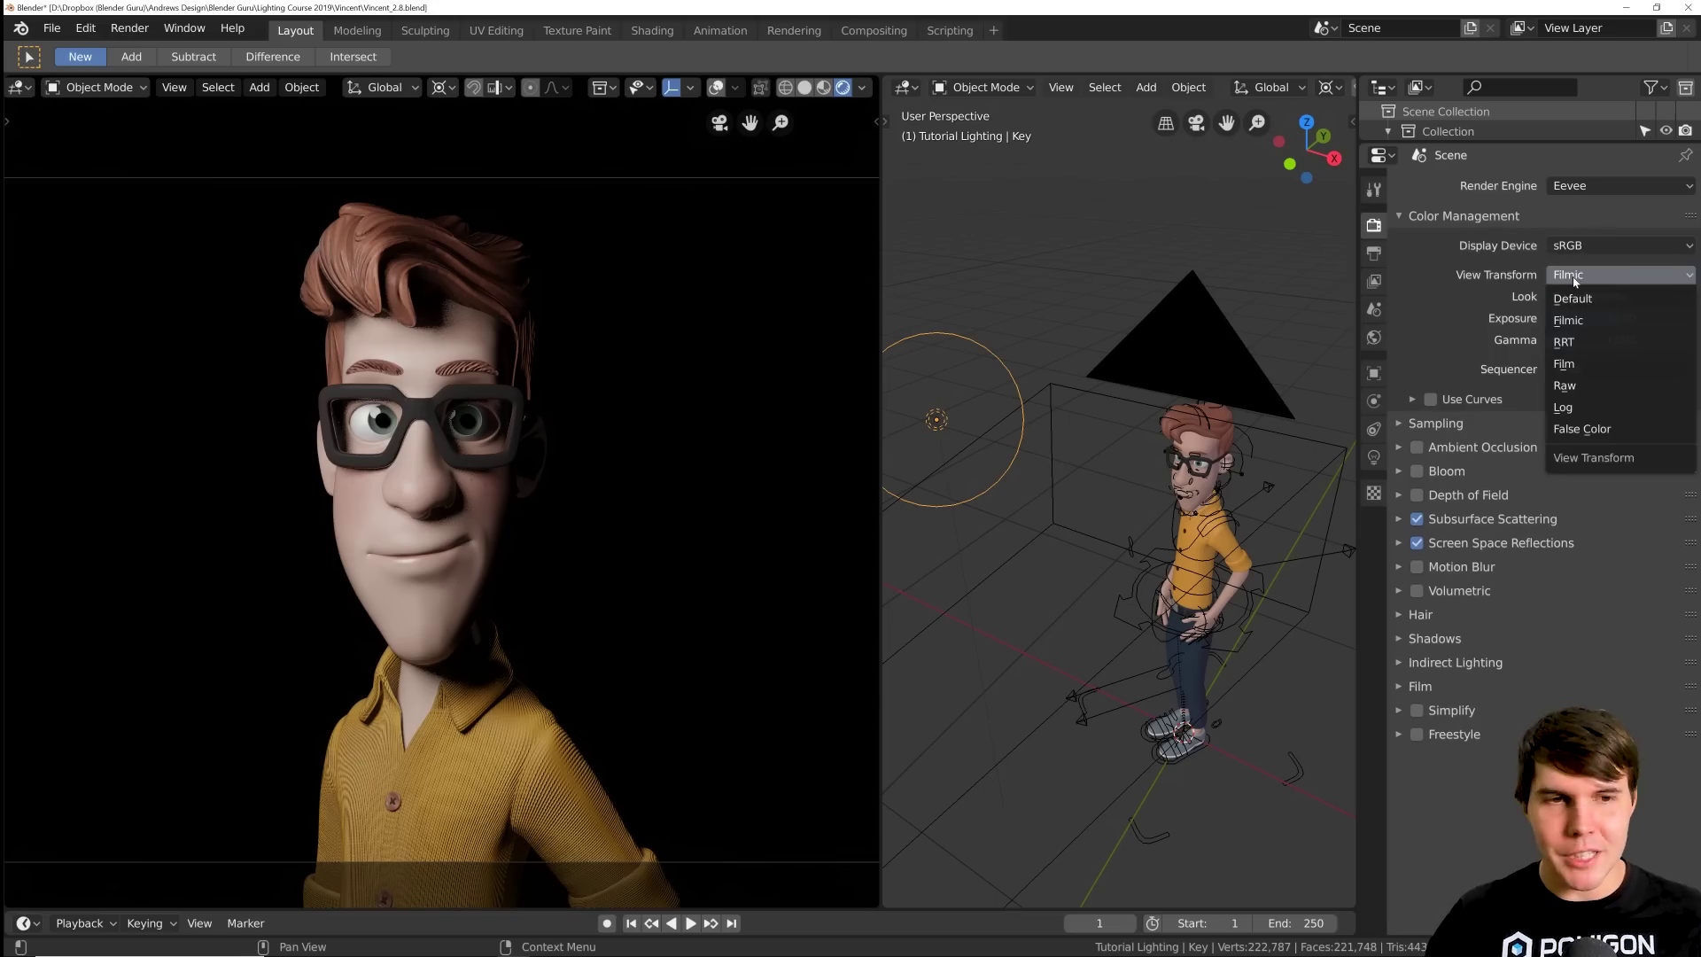
click(1591, 431)
- Examine the false-colour exposure levels on the character's face from the front and the side
scroll(527, 574, up, 4)
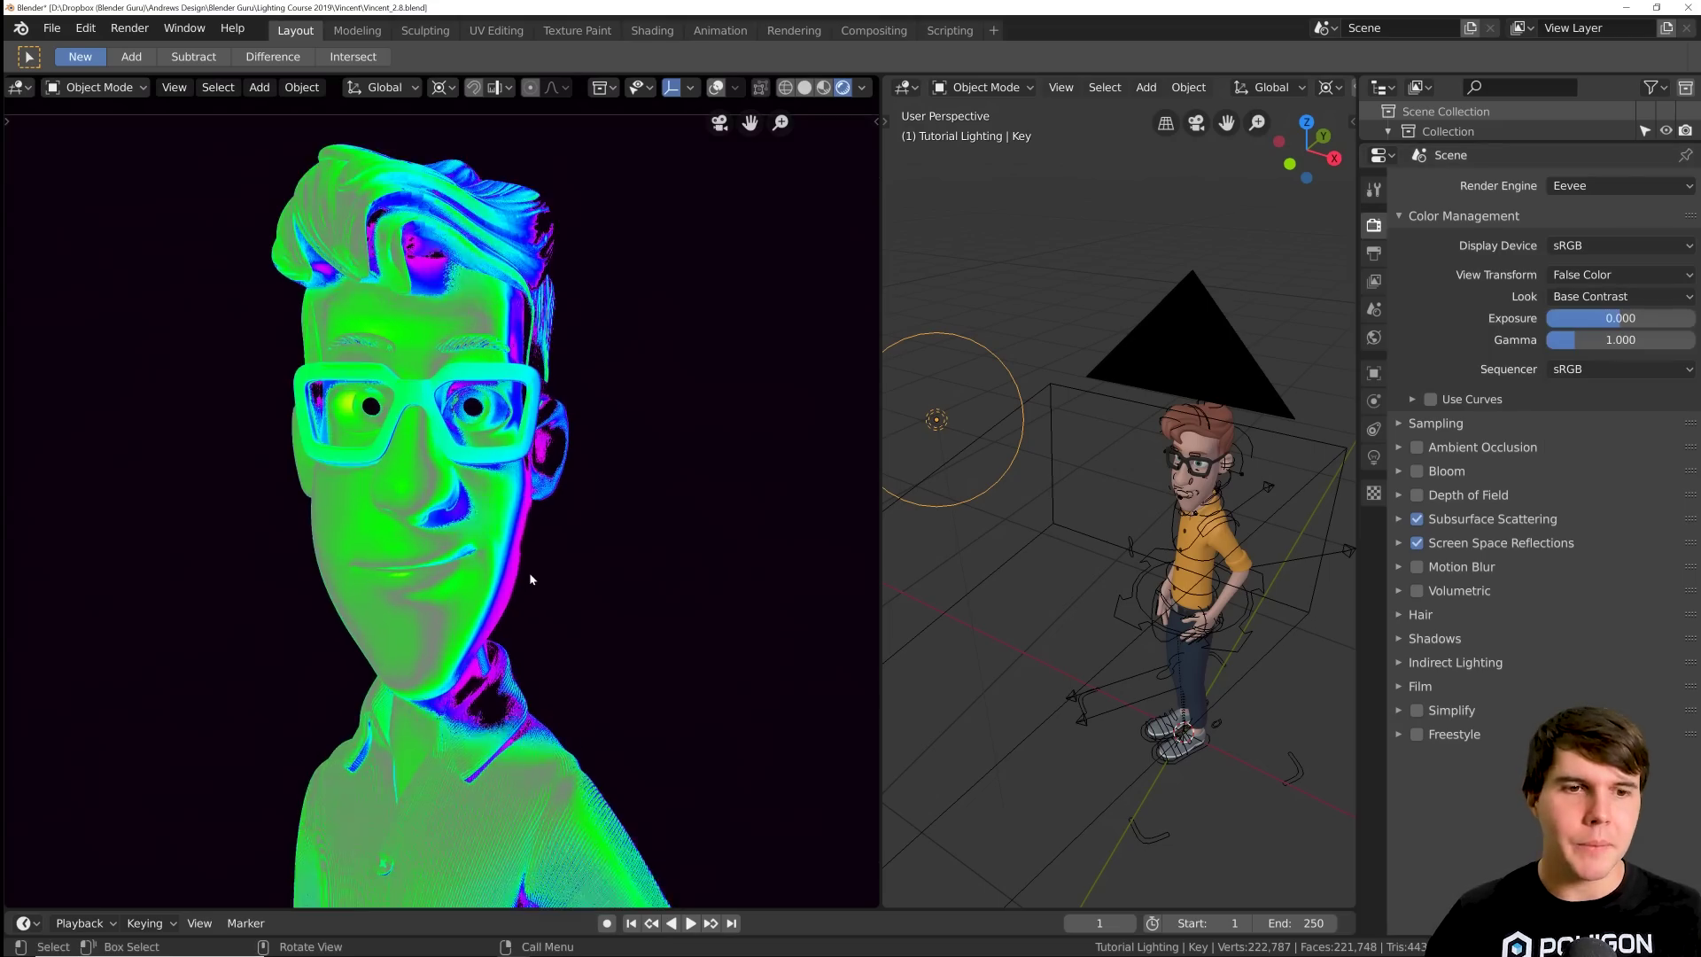
middle_drag(521, 582, 518, 531)
scroll(505, 527, up, 4)
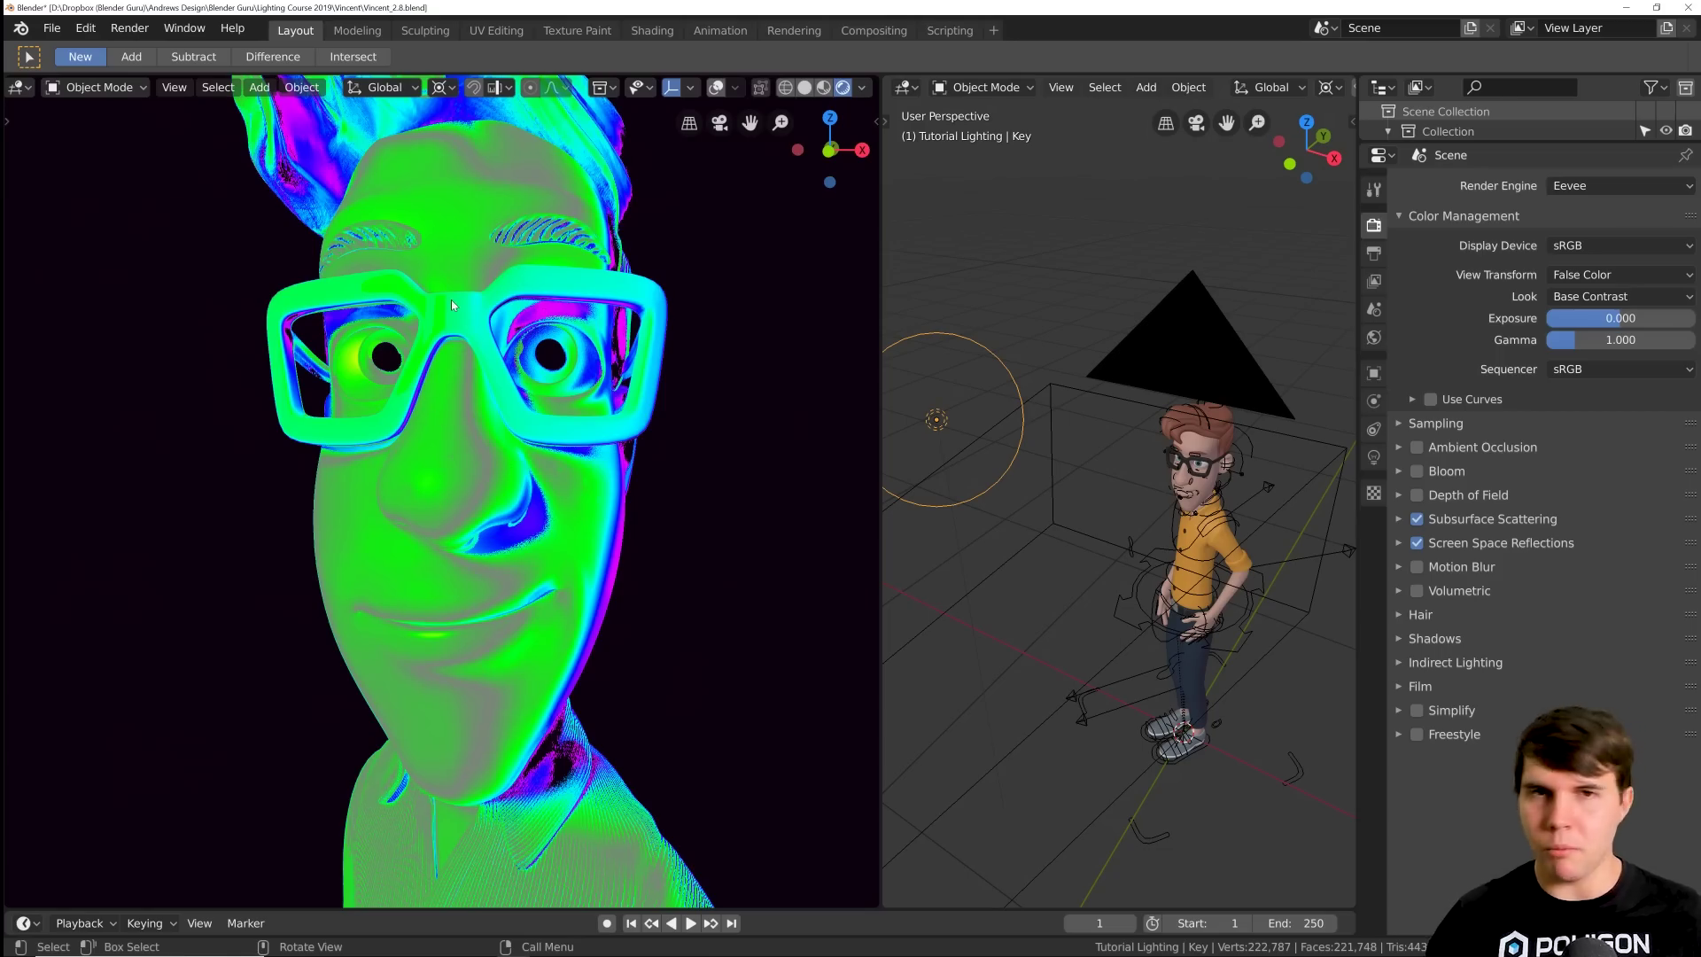
middle_drag(450, 299, 361, 456)
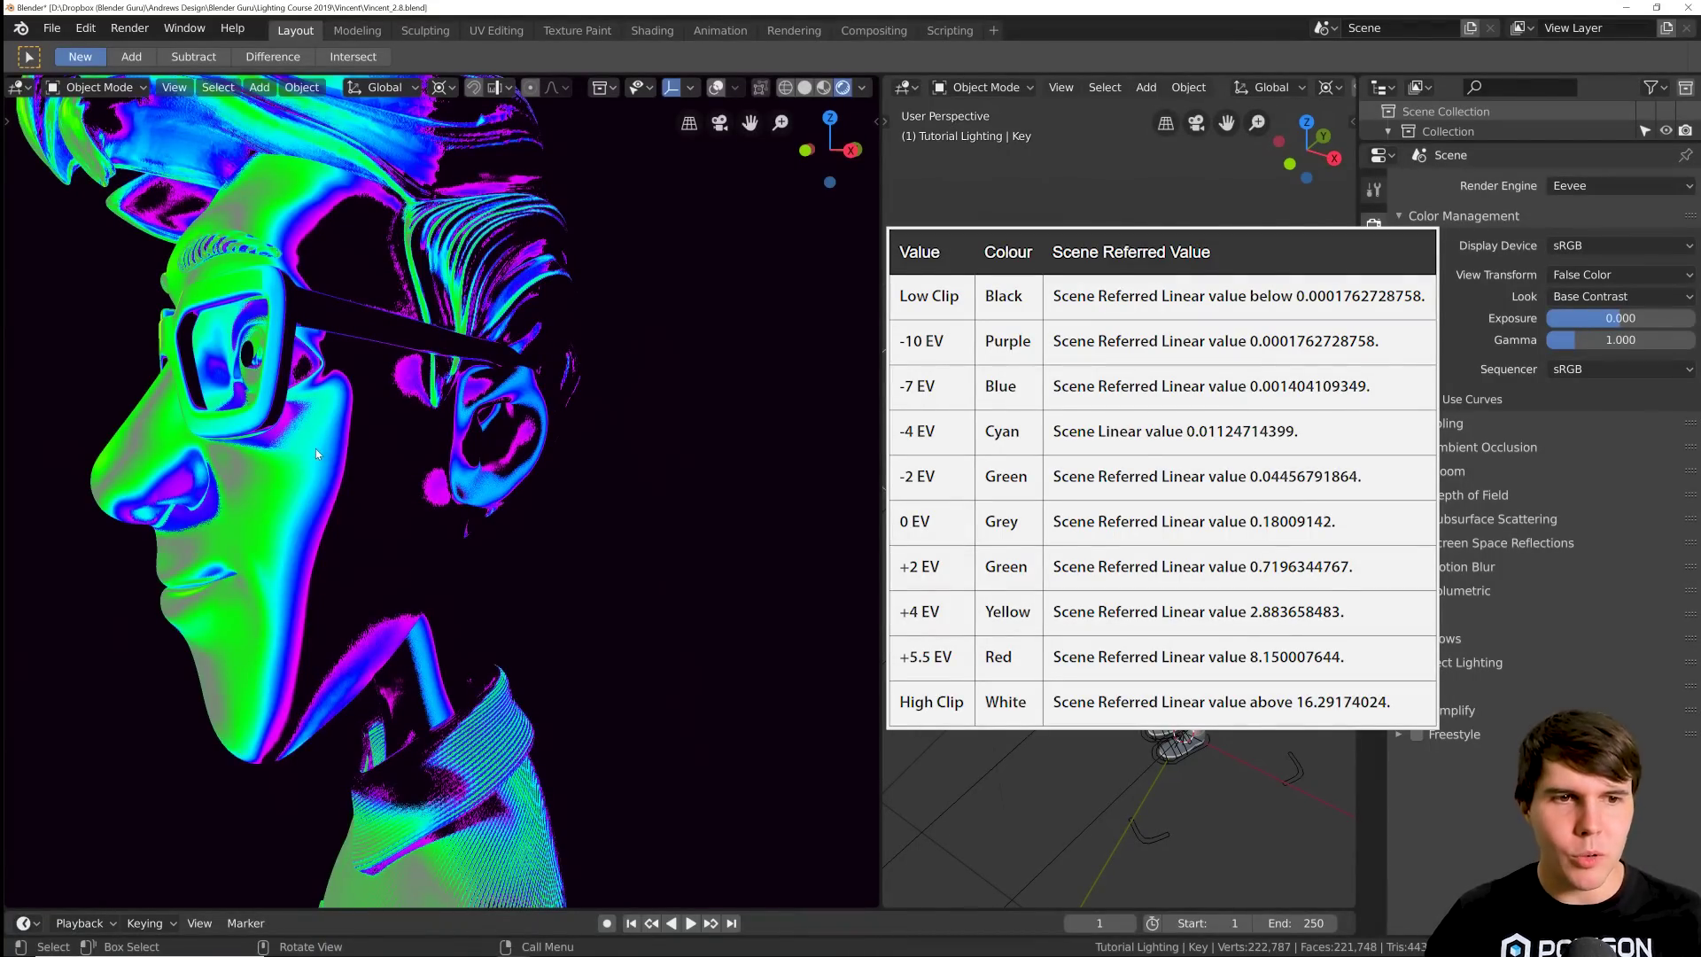
middle_drag(290, 475, 432, 401)
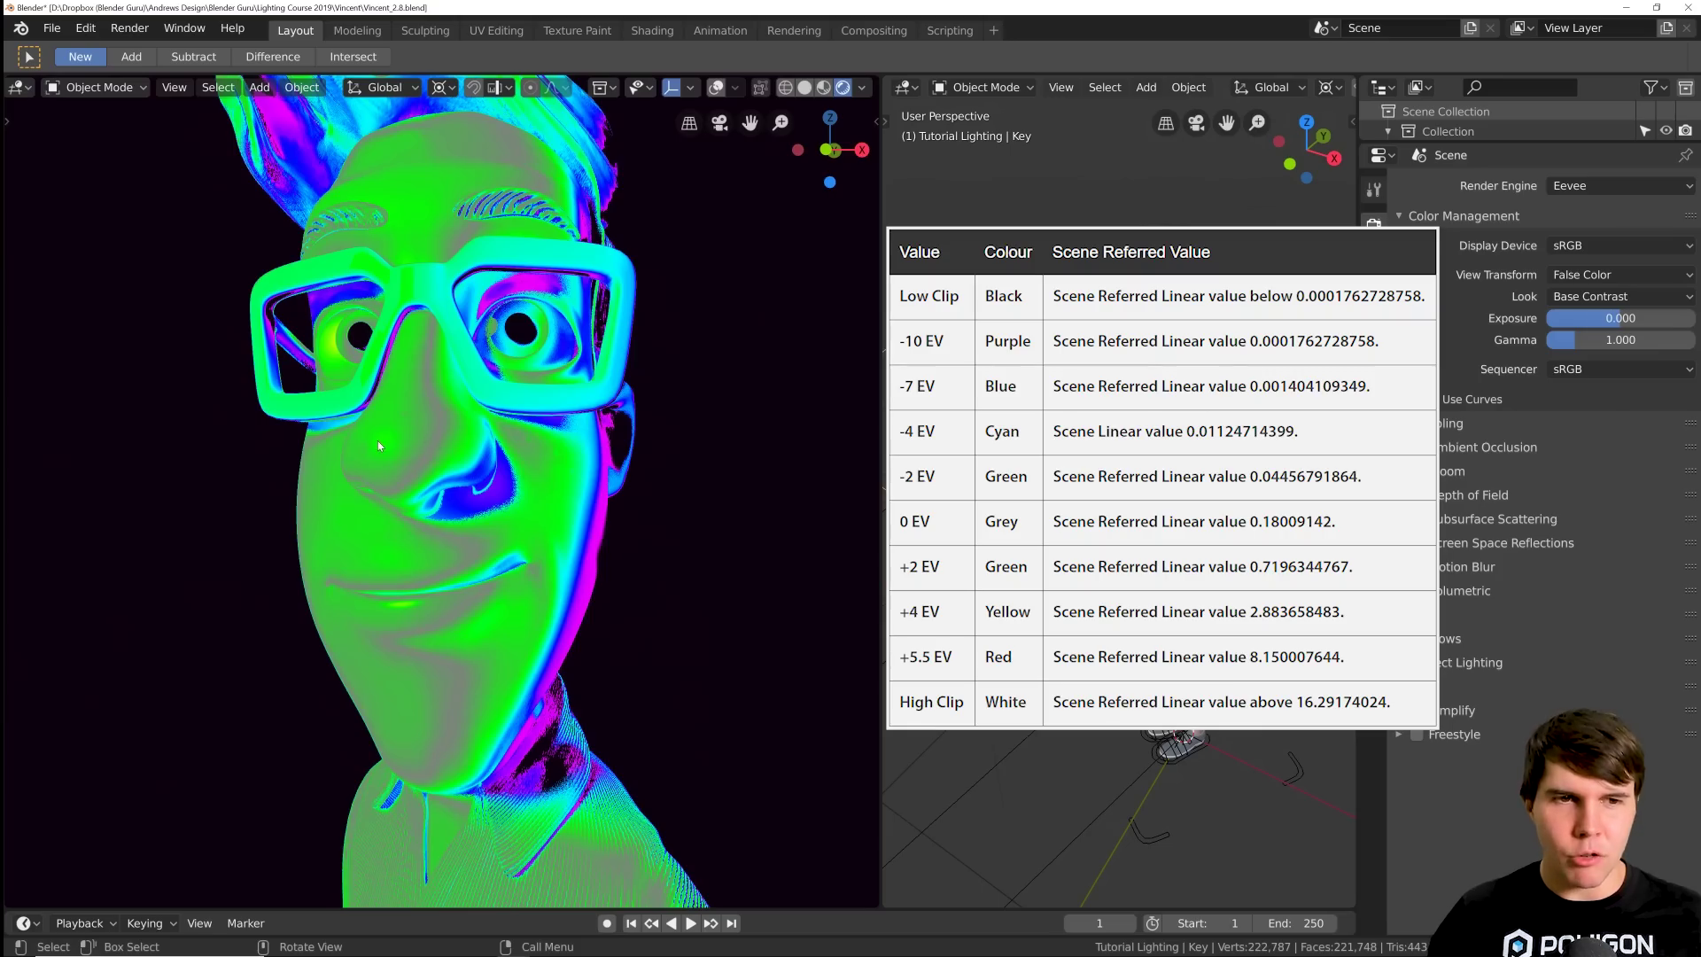
middle_drag(432, 450, 333, 374)
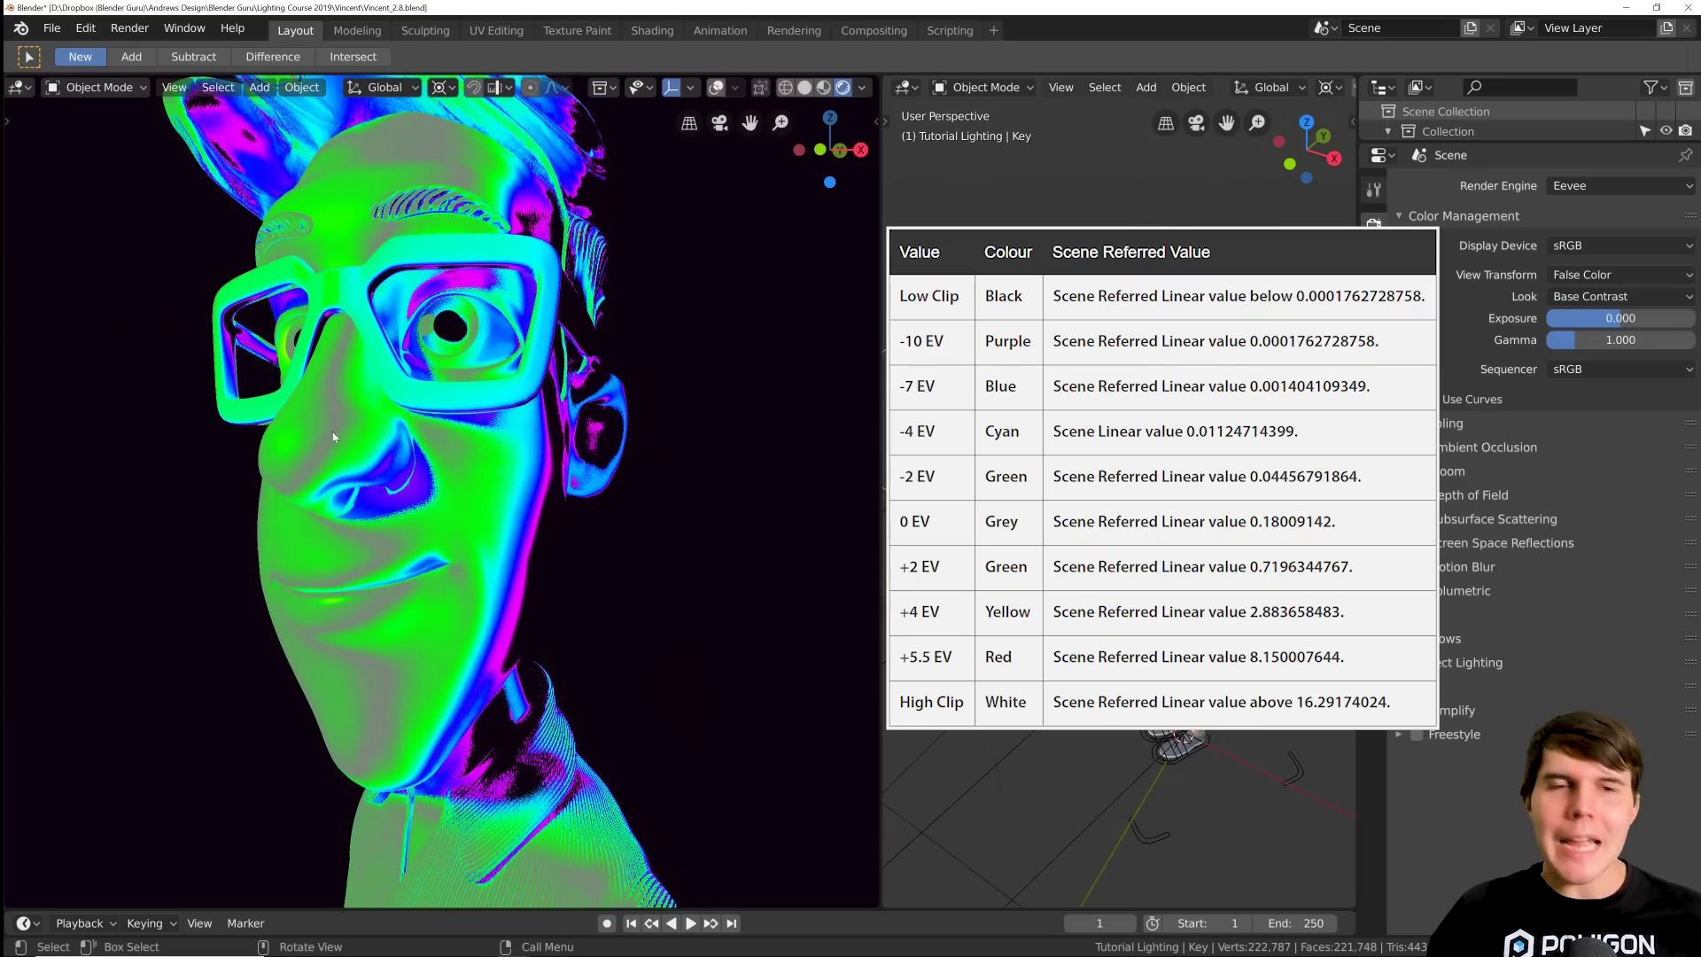
middle_drag(338, 455, 480, 466)
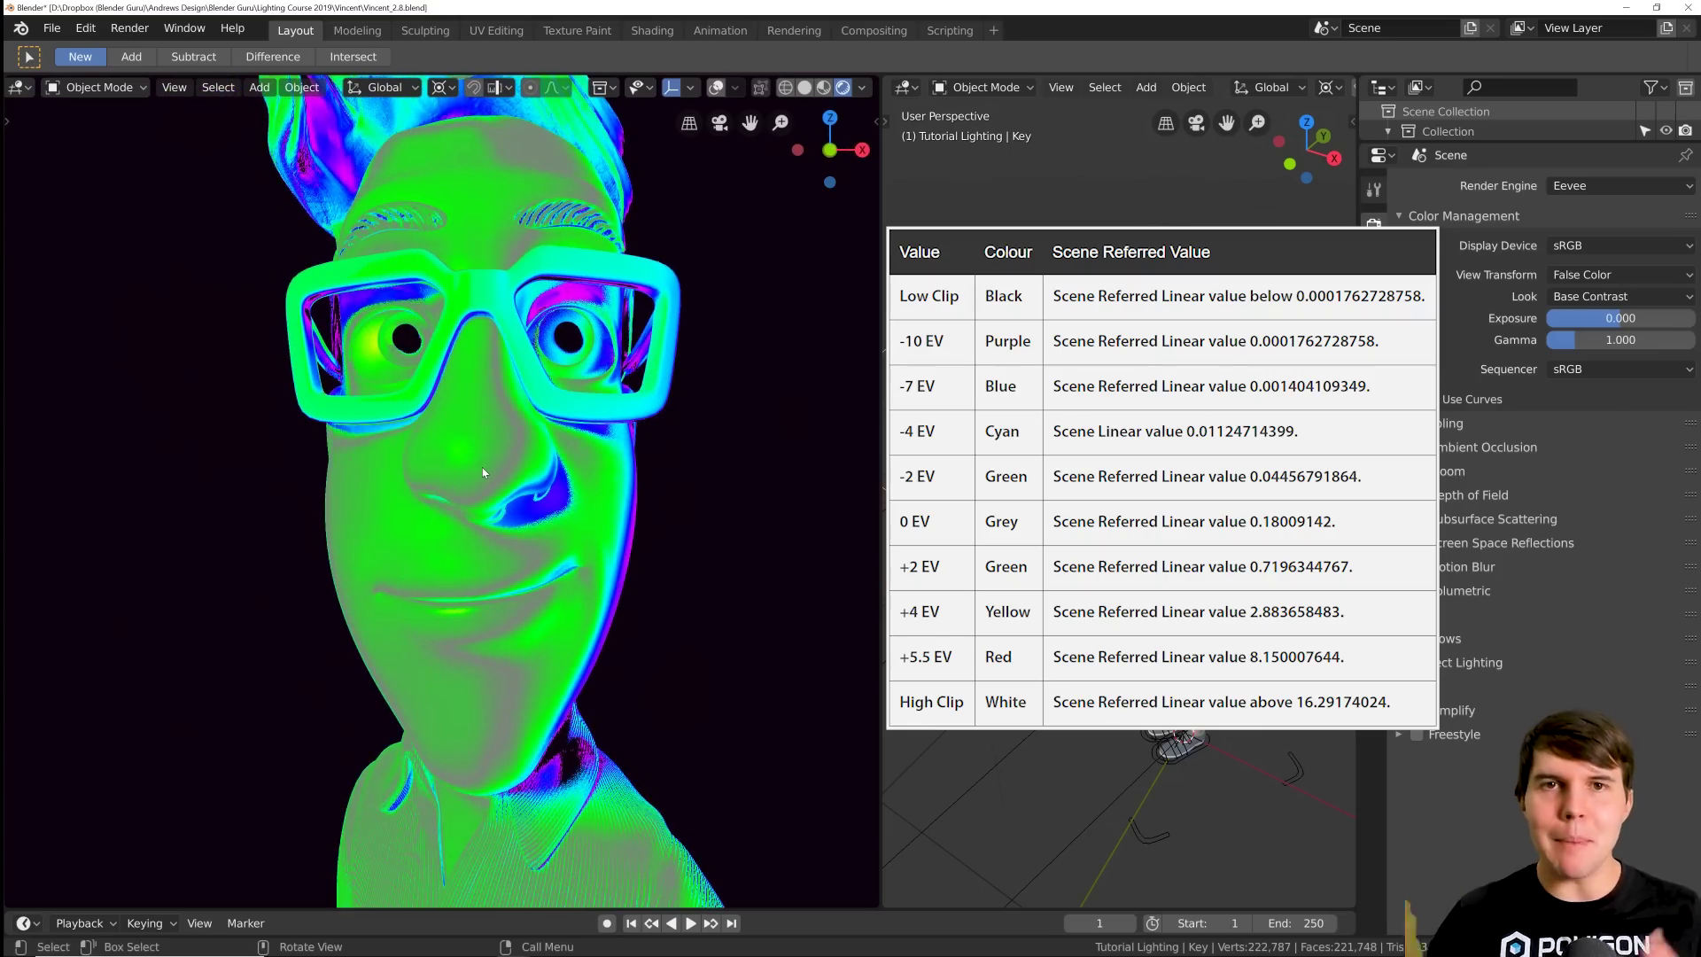
key(KP_0)
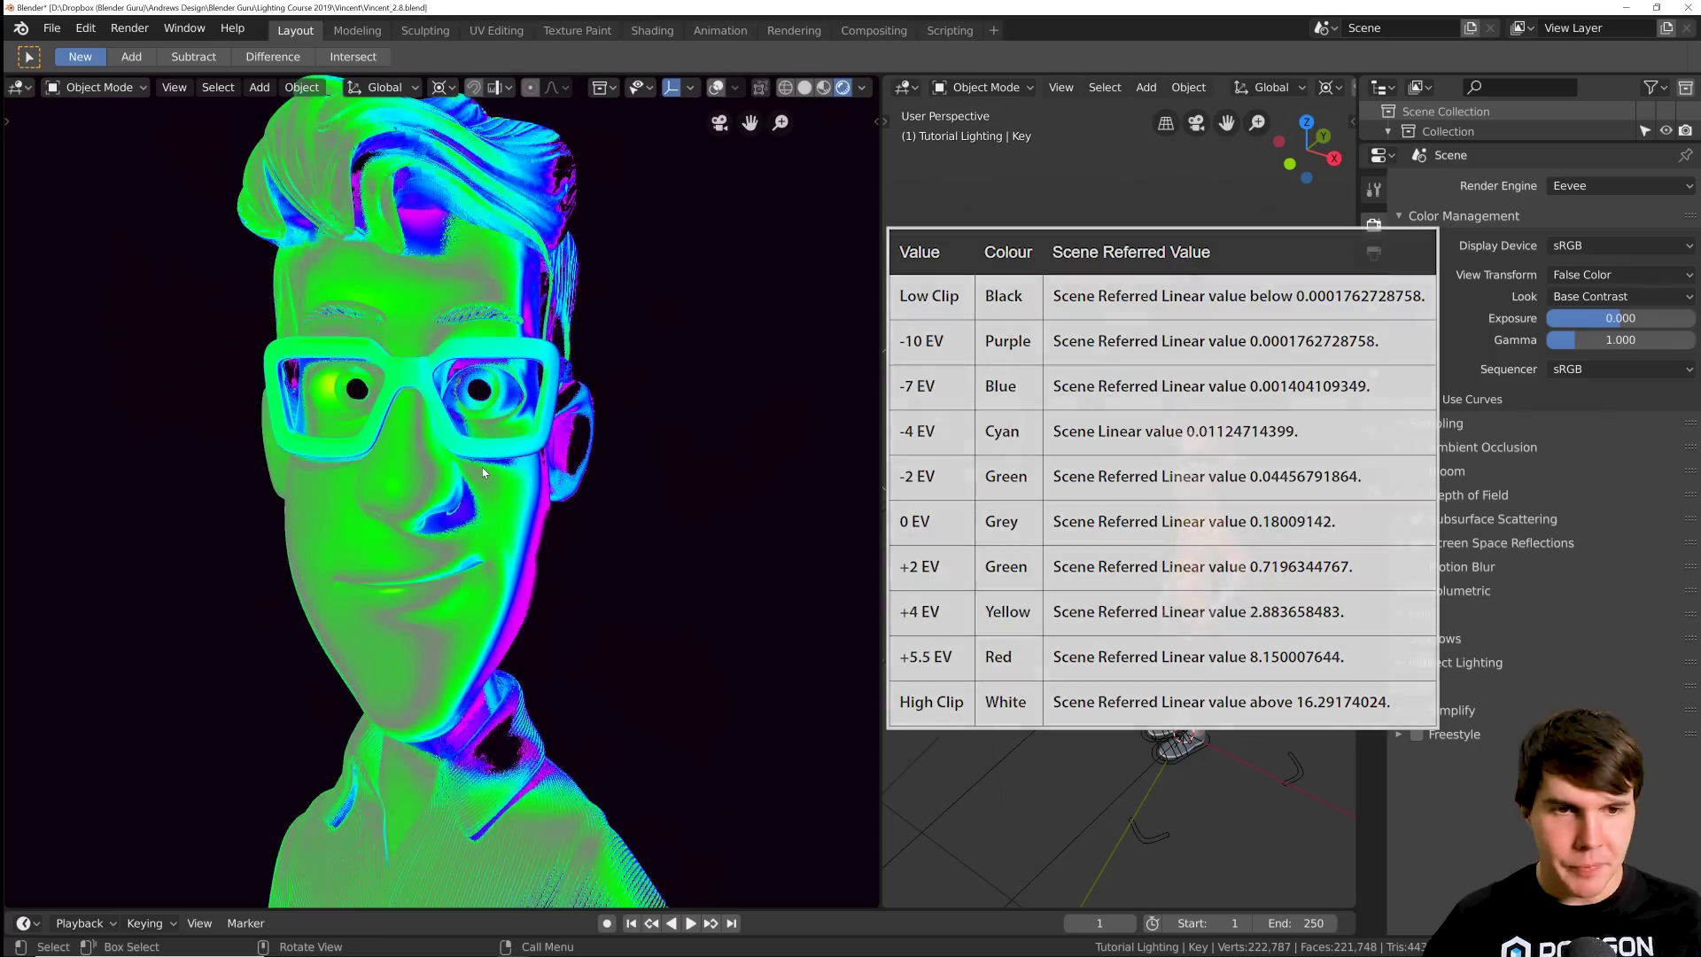
- Set the Key light's power to about 451 mW
click(1373, 457)
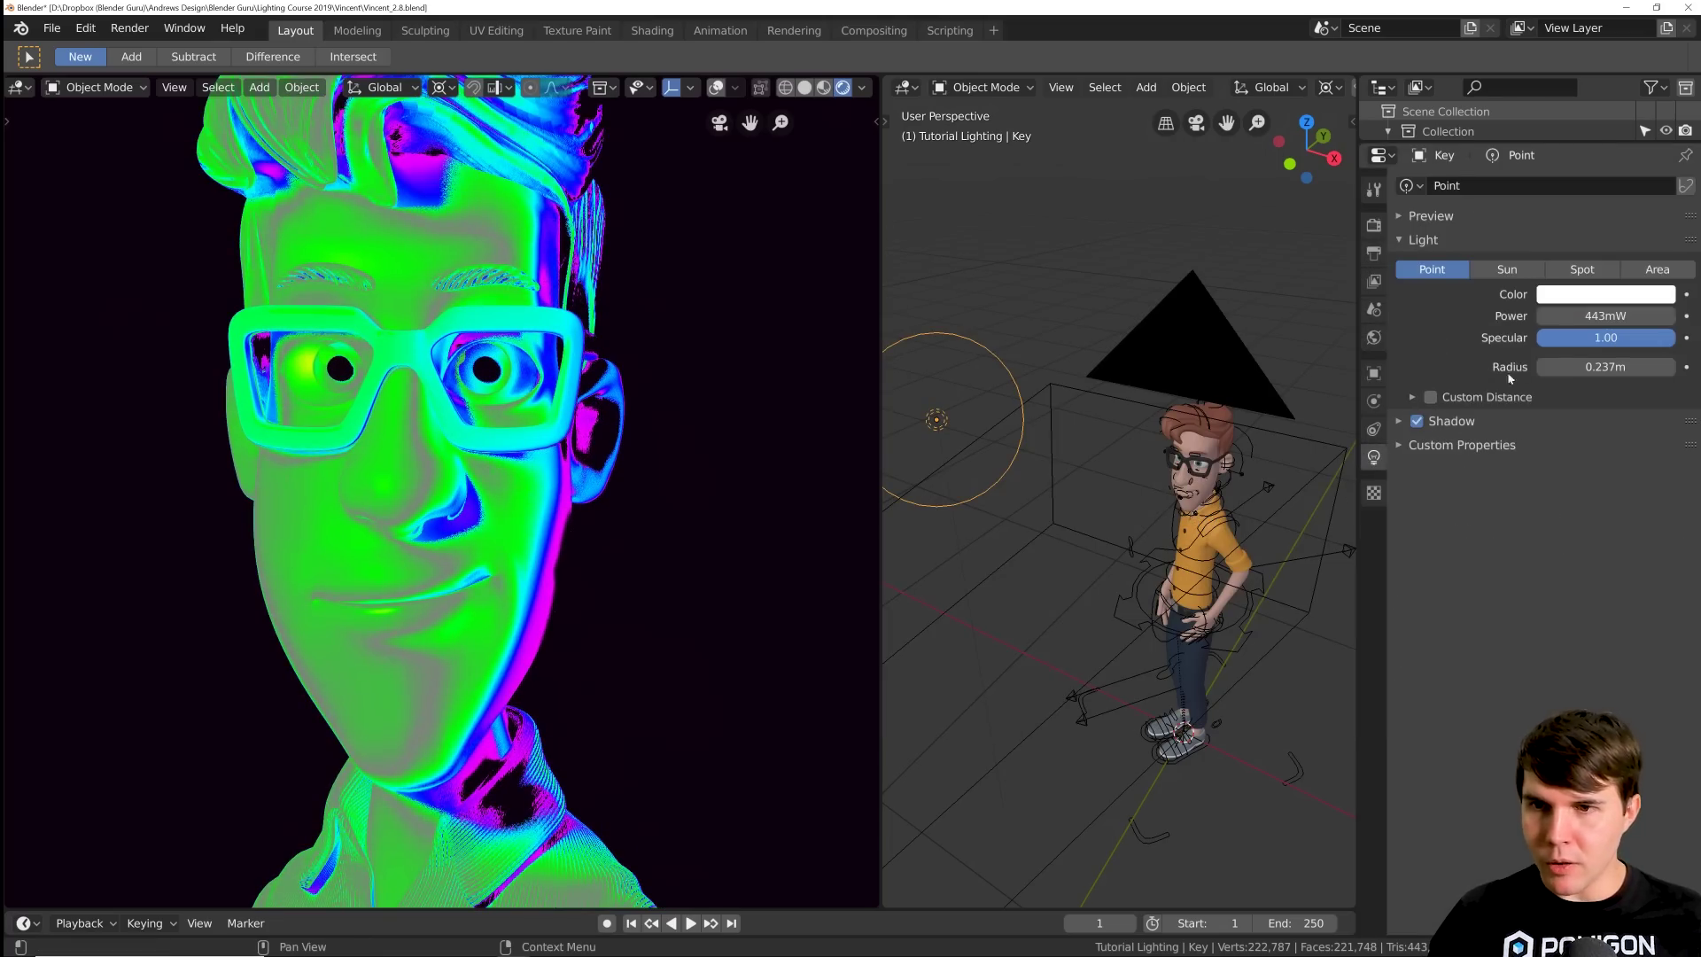
mouse_move(1605, 315)
mouse_down()
mouse_move(1590, 316)
mouse_move(1677, 315)
mouse_move(1628, 316)
mouse_up()
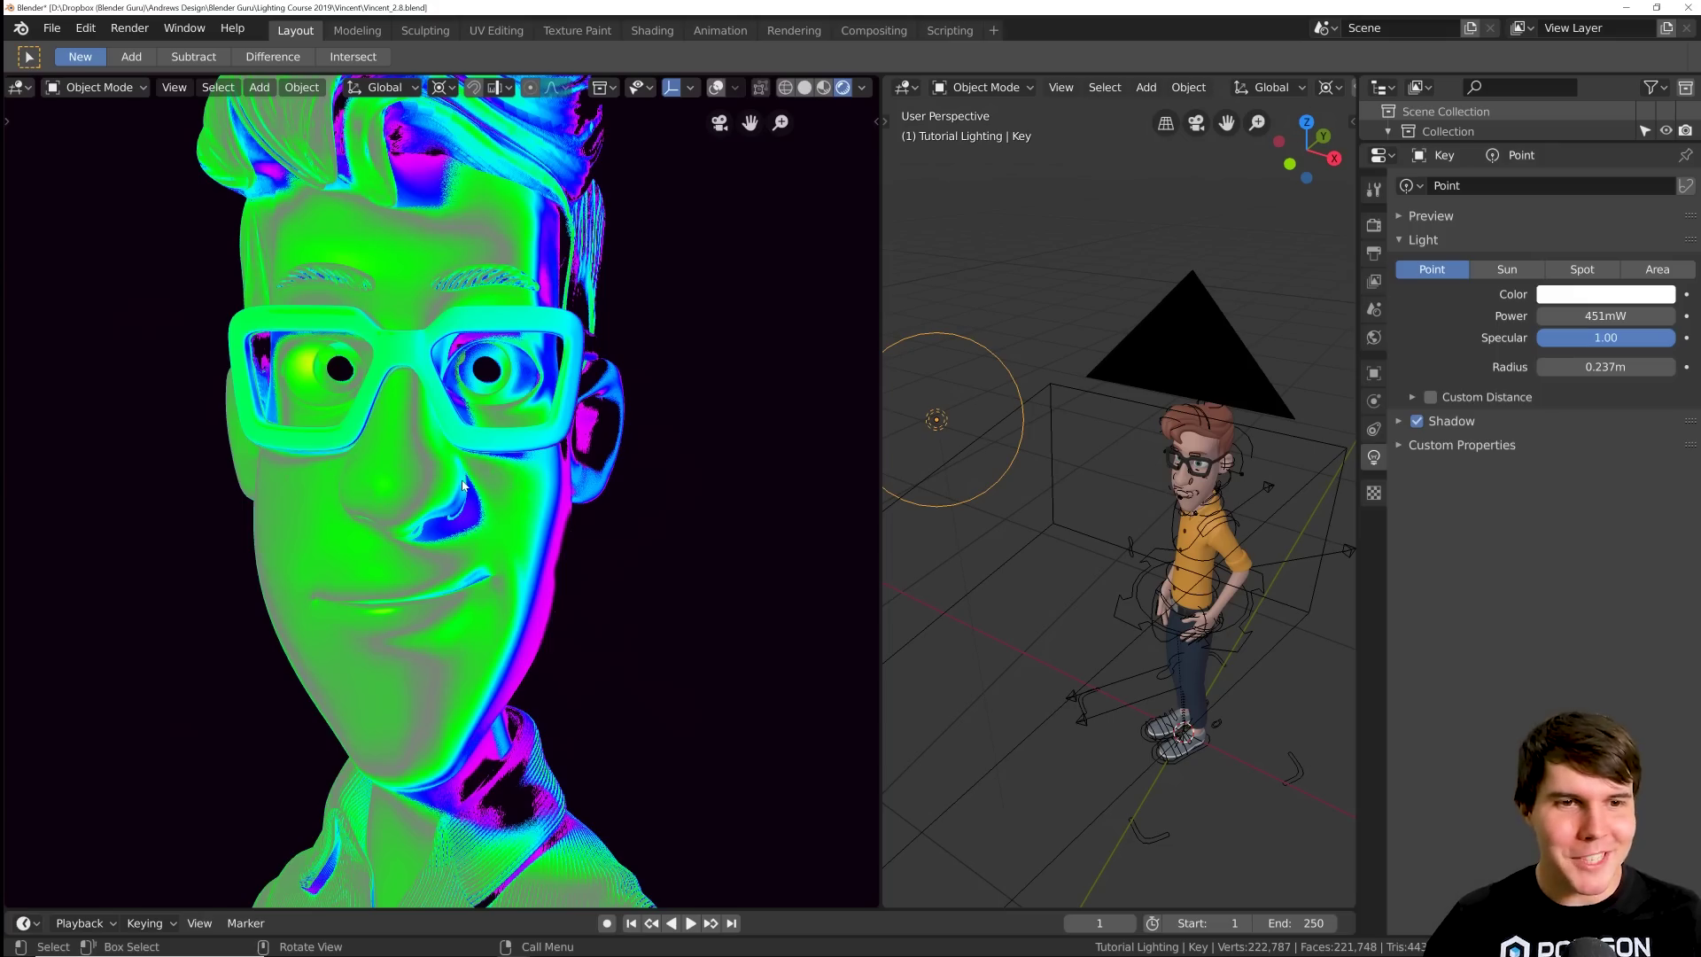
scroll(462, 483, up, 5)
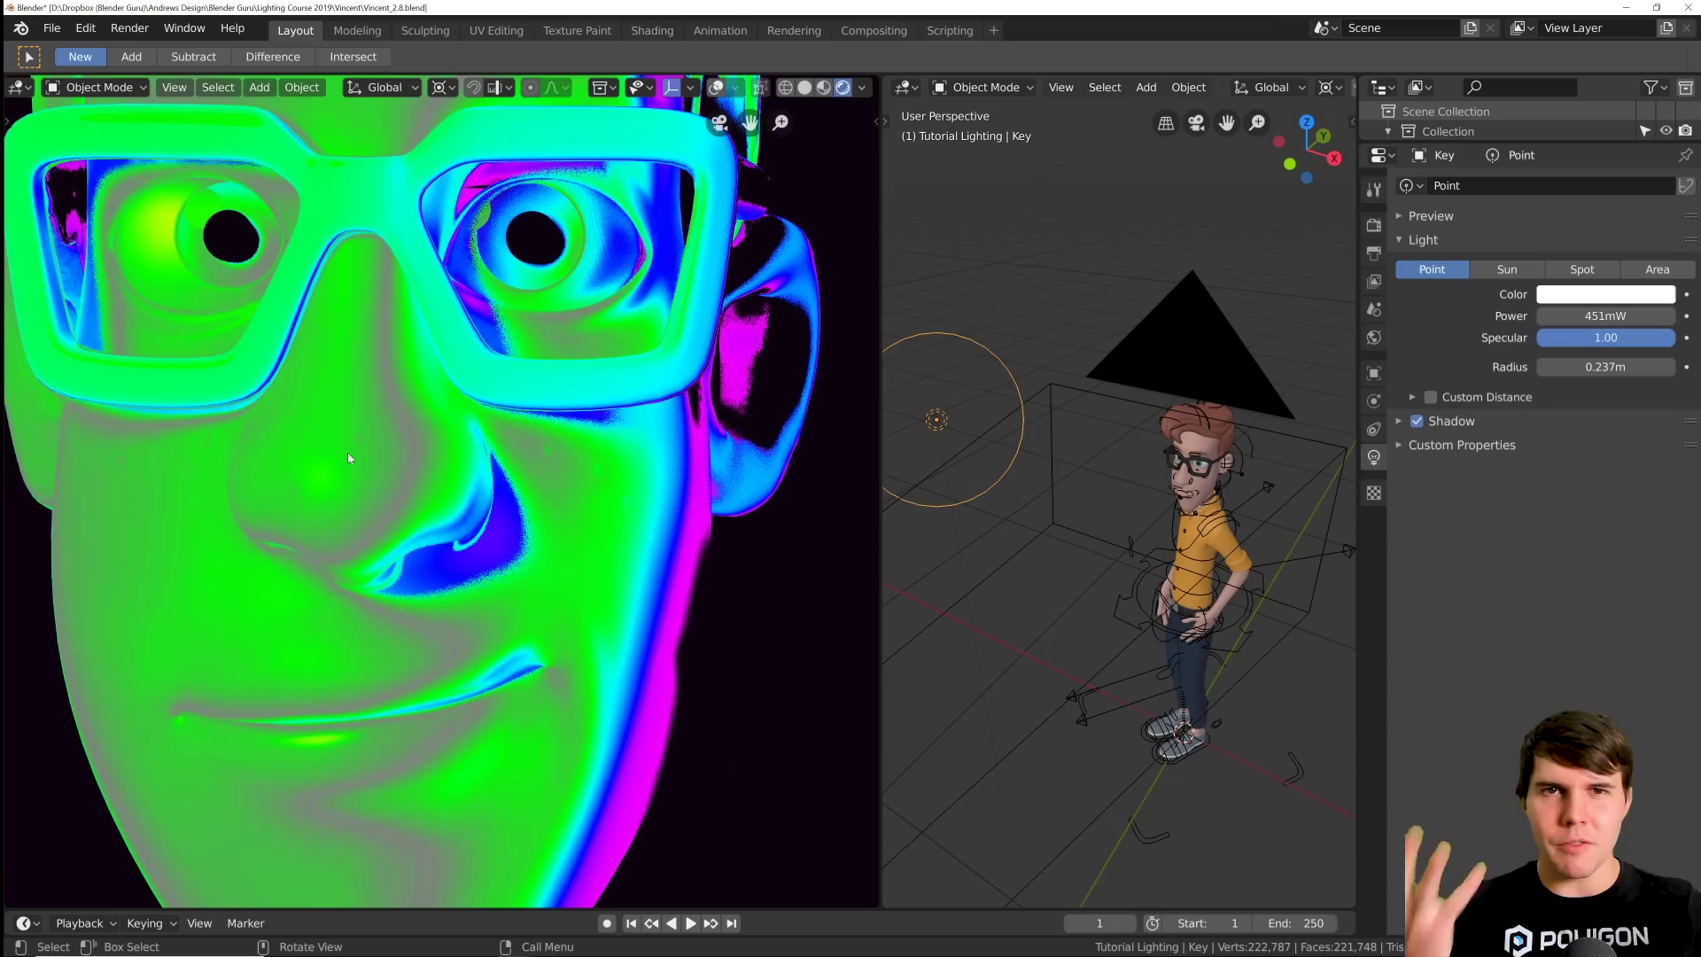
- Switch to the other Blender window with the custom False Color look and compare the exposure colours on the face with the original scene
key(alt+Tab)
key(alt+Tab)
key(alt+Tab)
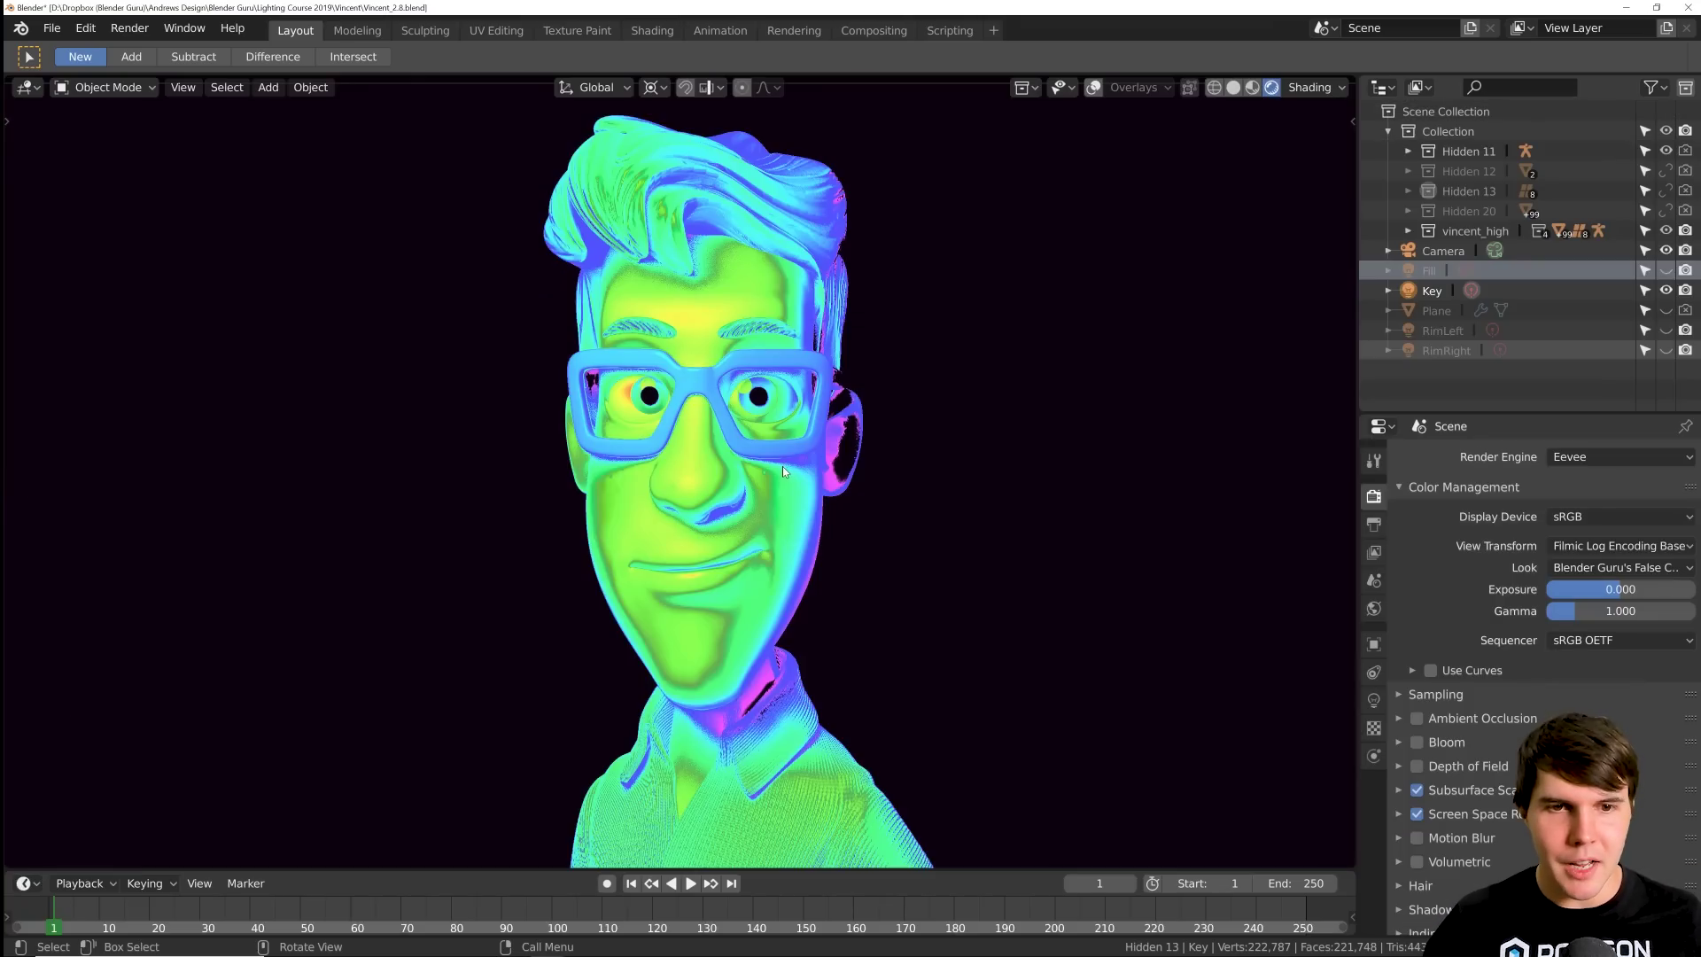
scroll(783, 466, up, 9)
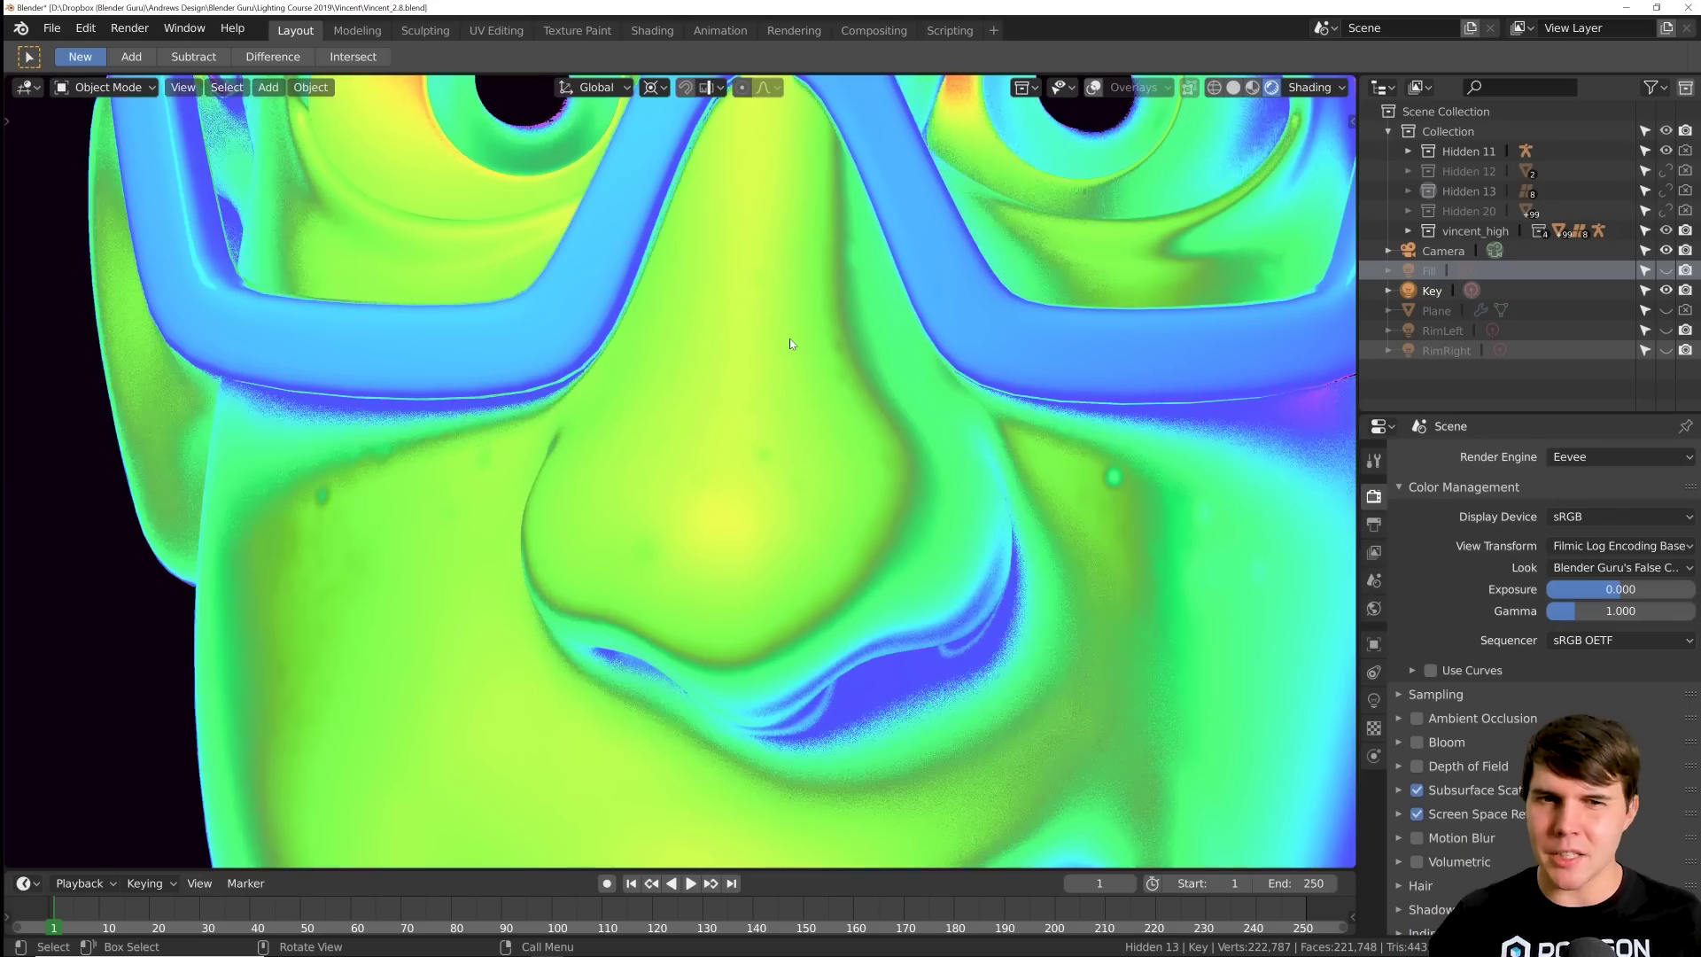
scroll(790, 344, down, 8)
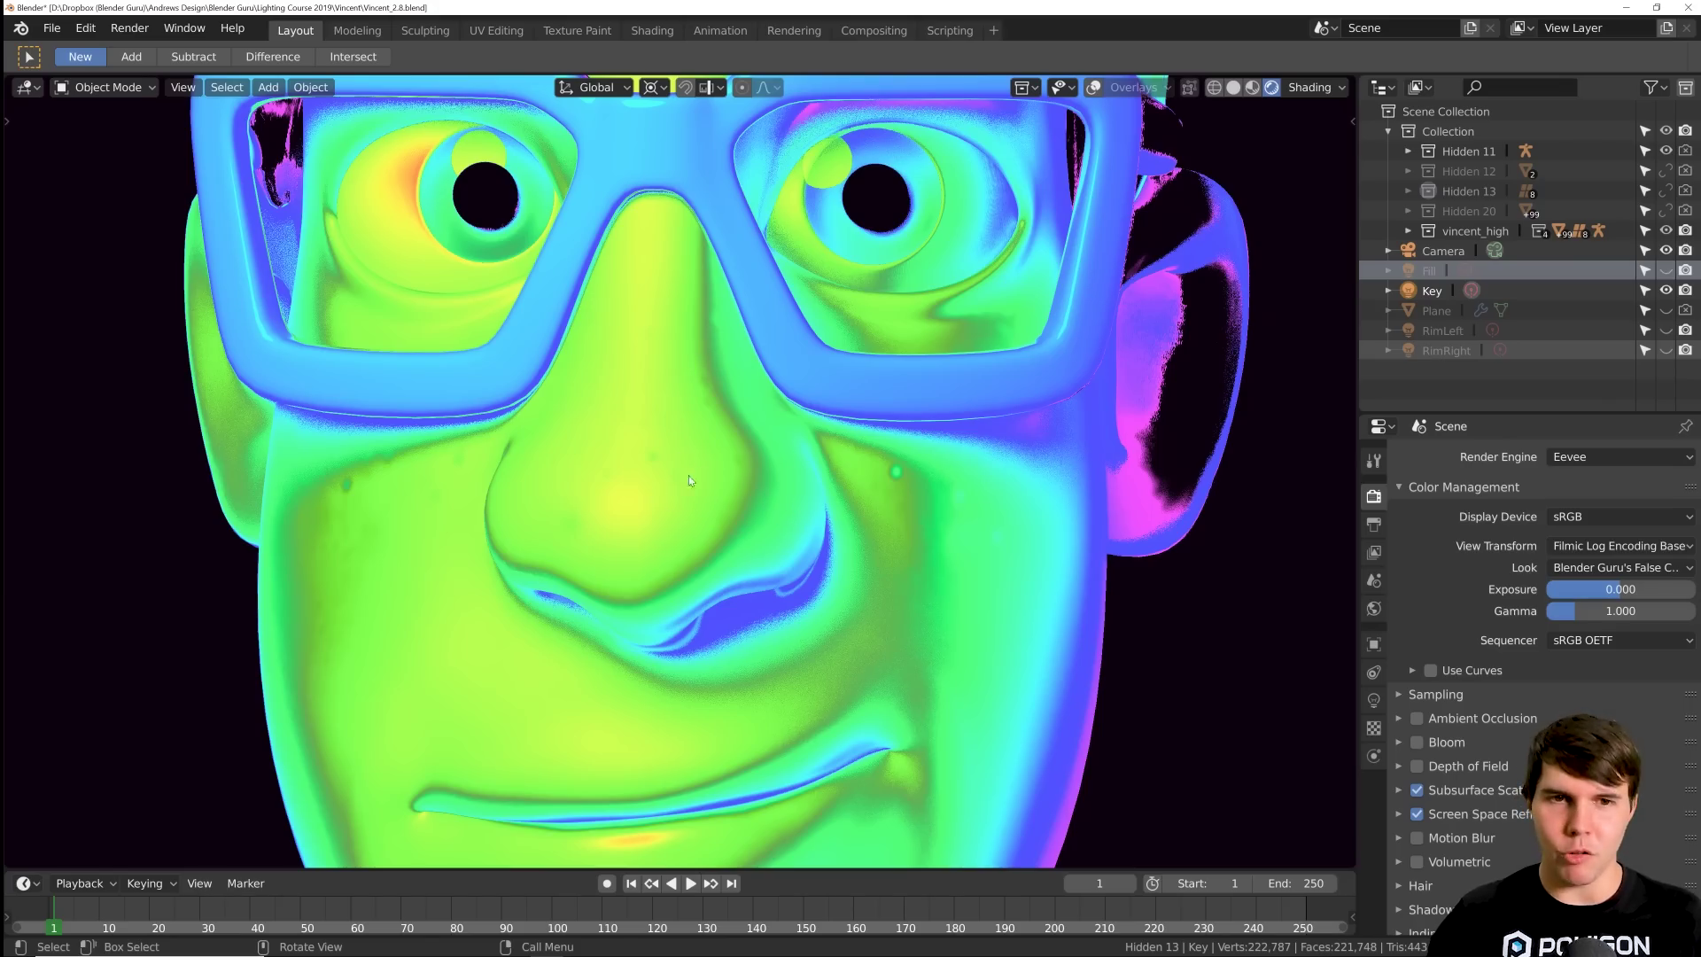
scroll(688, 473, down, 3)
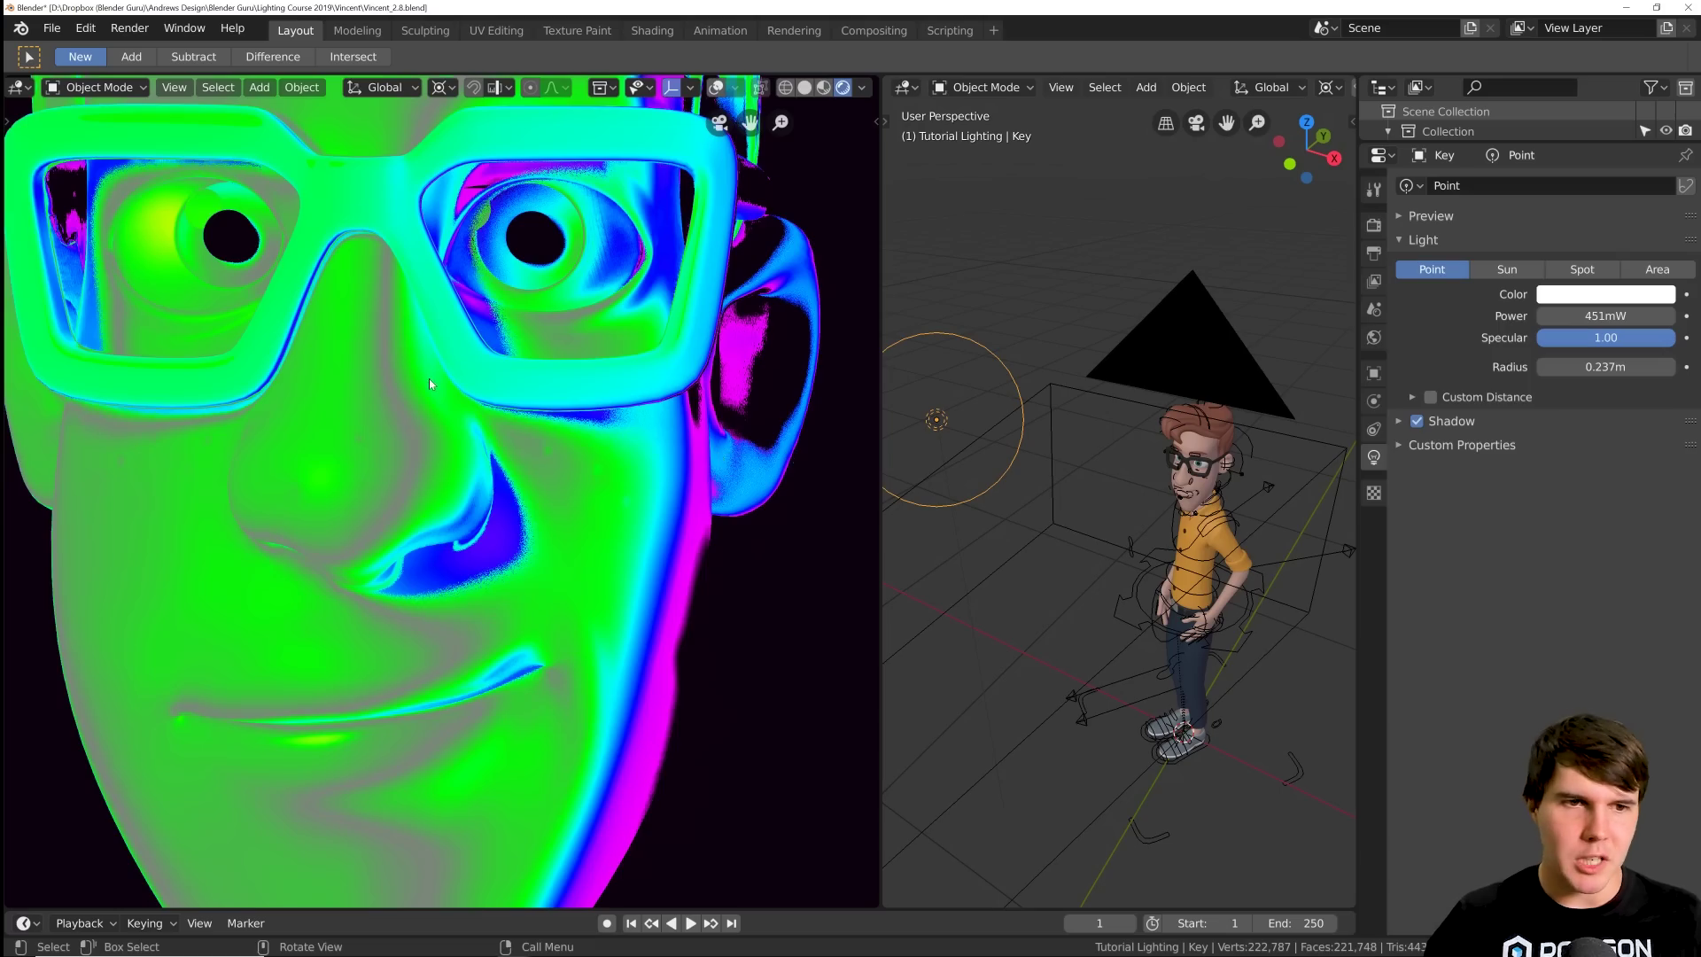
scroll(427, 396, down, 4)
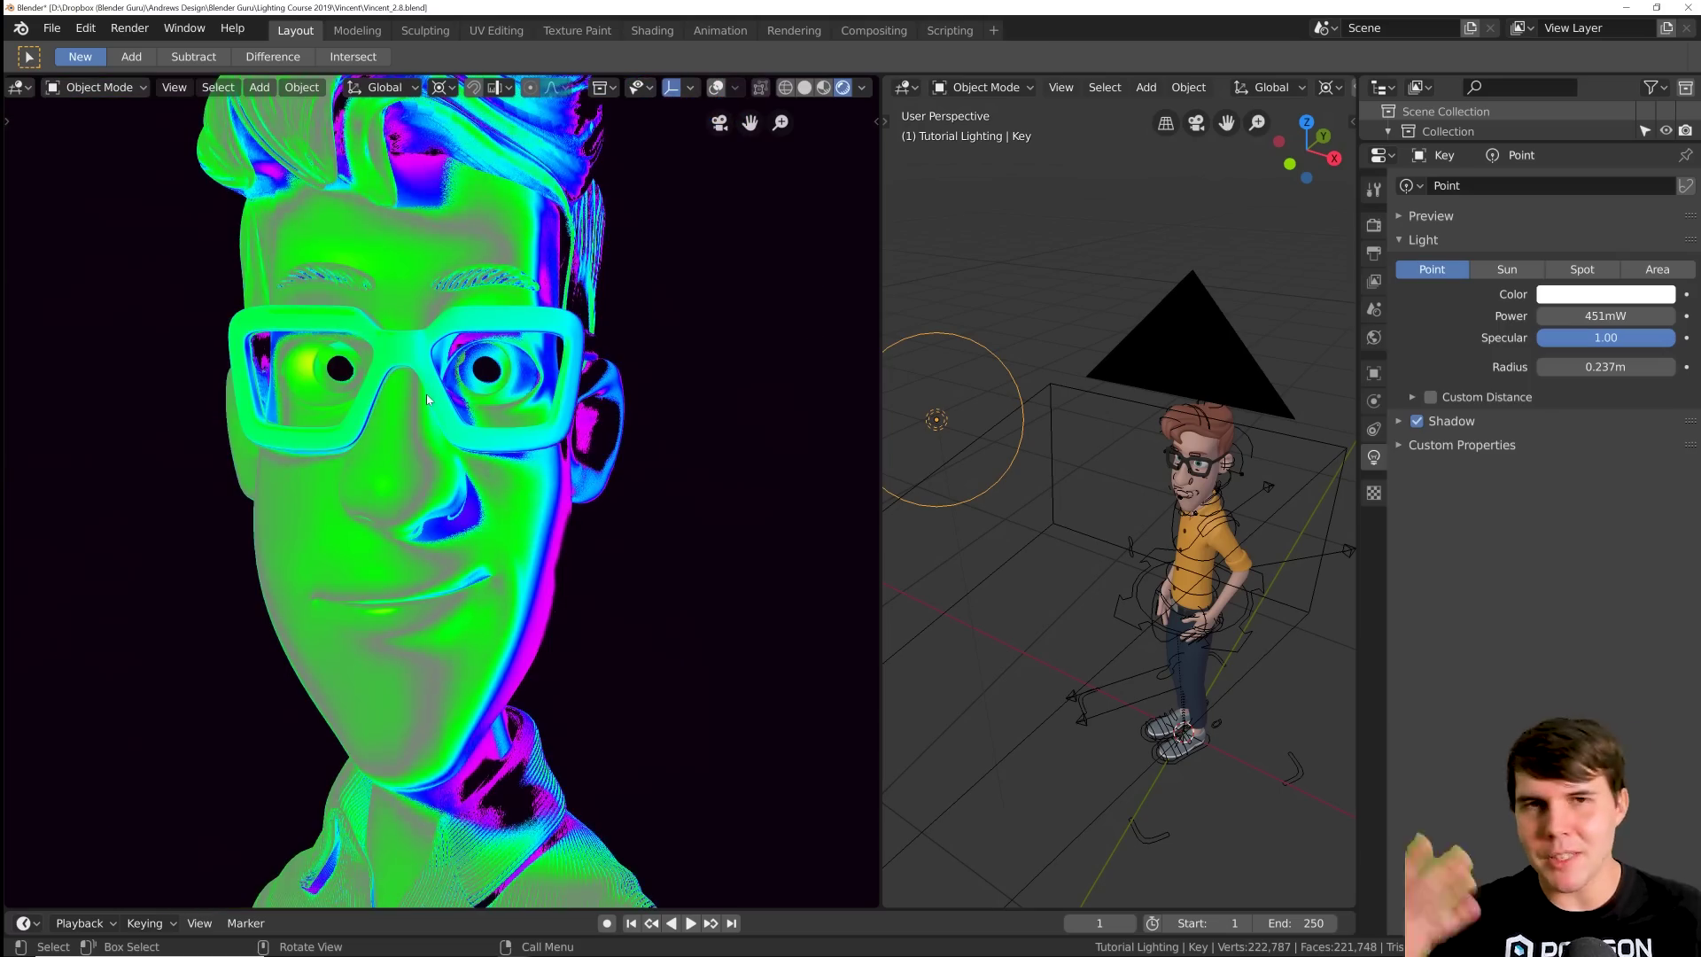
scroll(427, 395, up, 3)
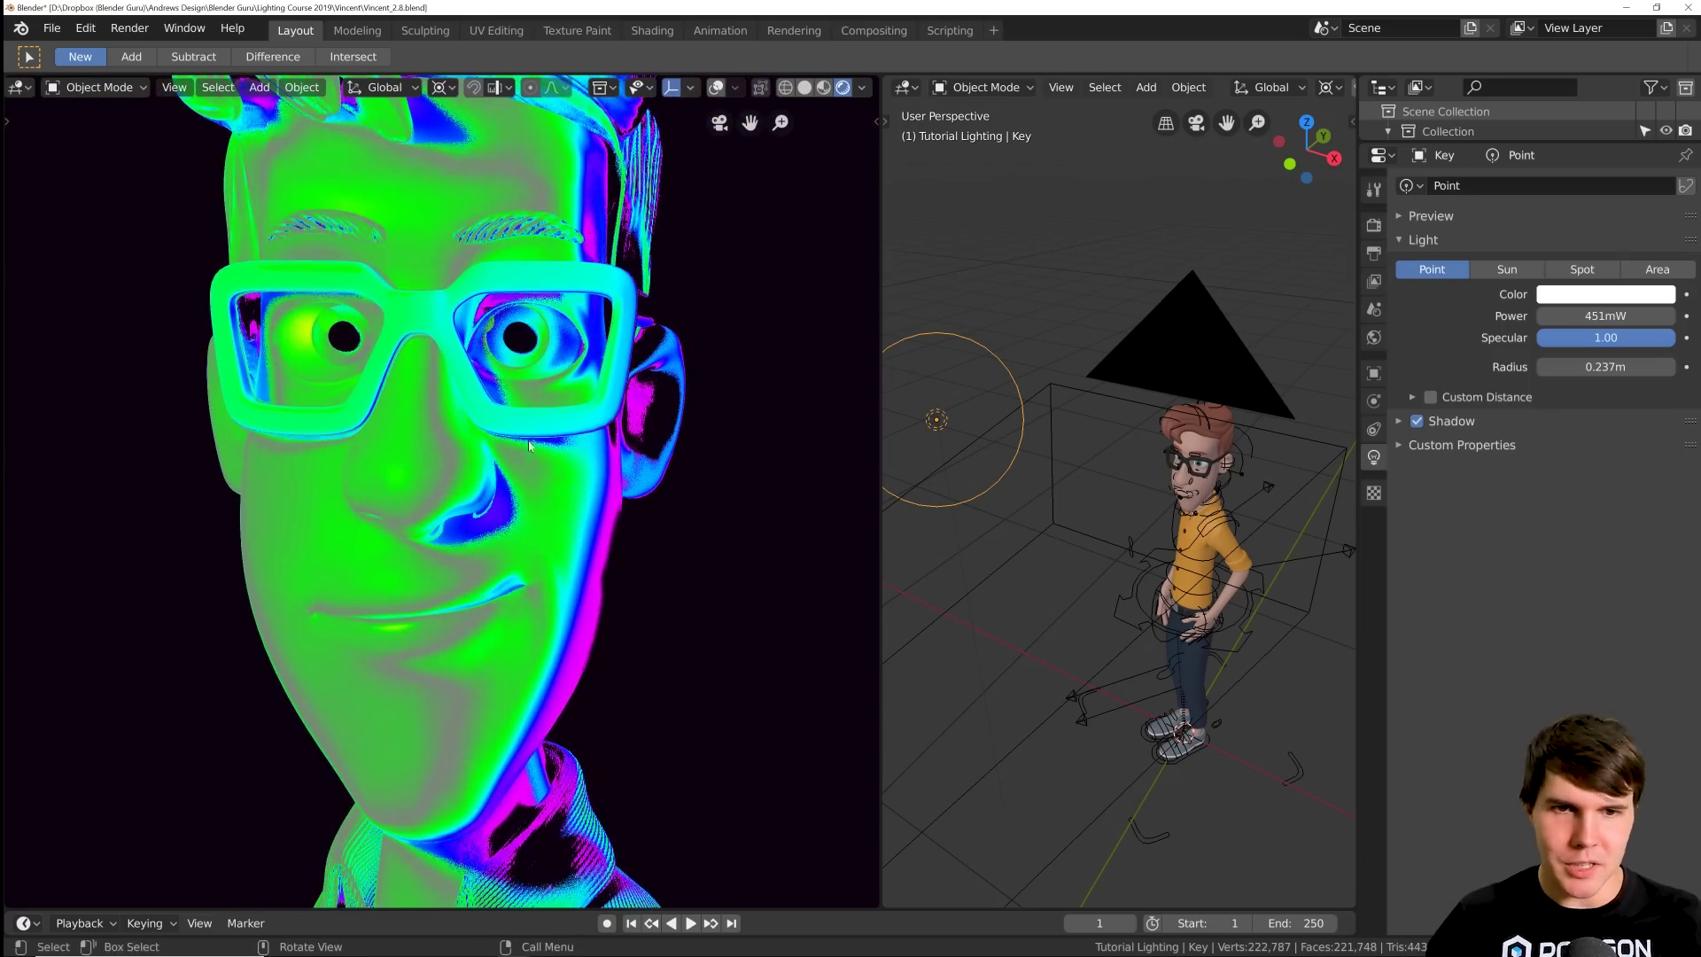
- Set the view transform back to Filmic and check the lighting on the character's face
click(1374, 225)
click(1604, 275)
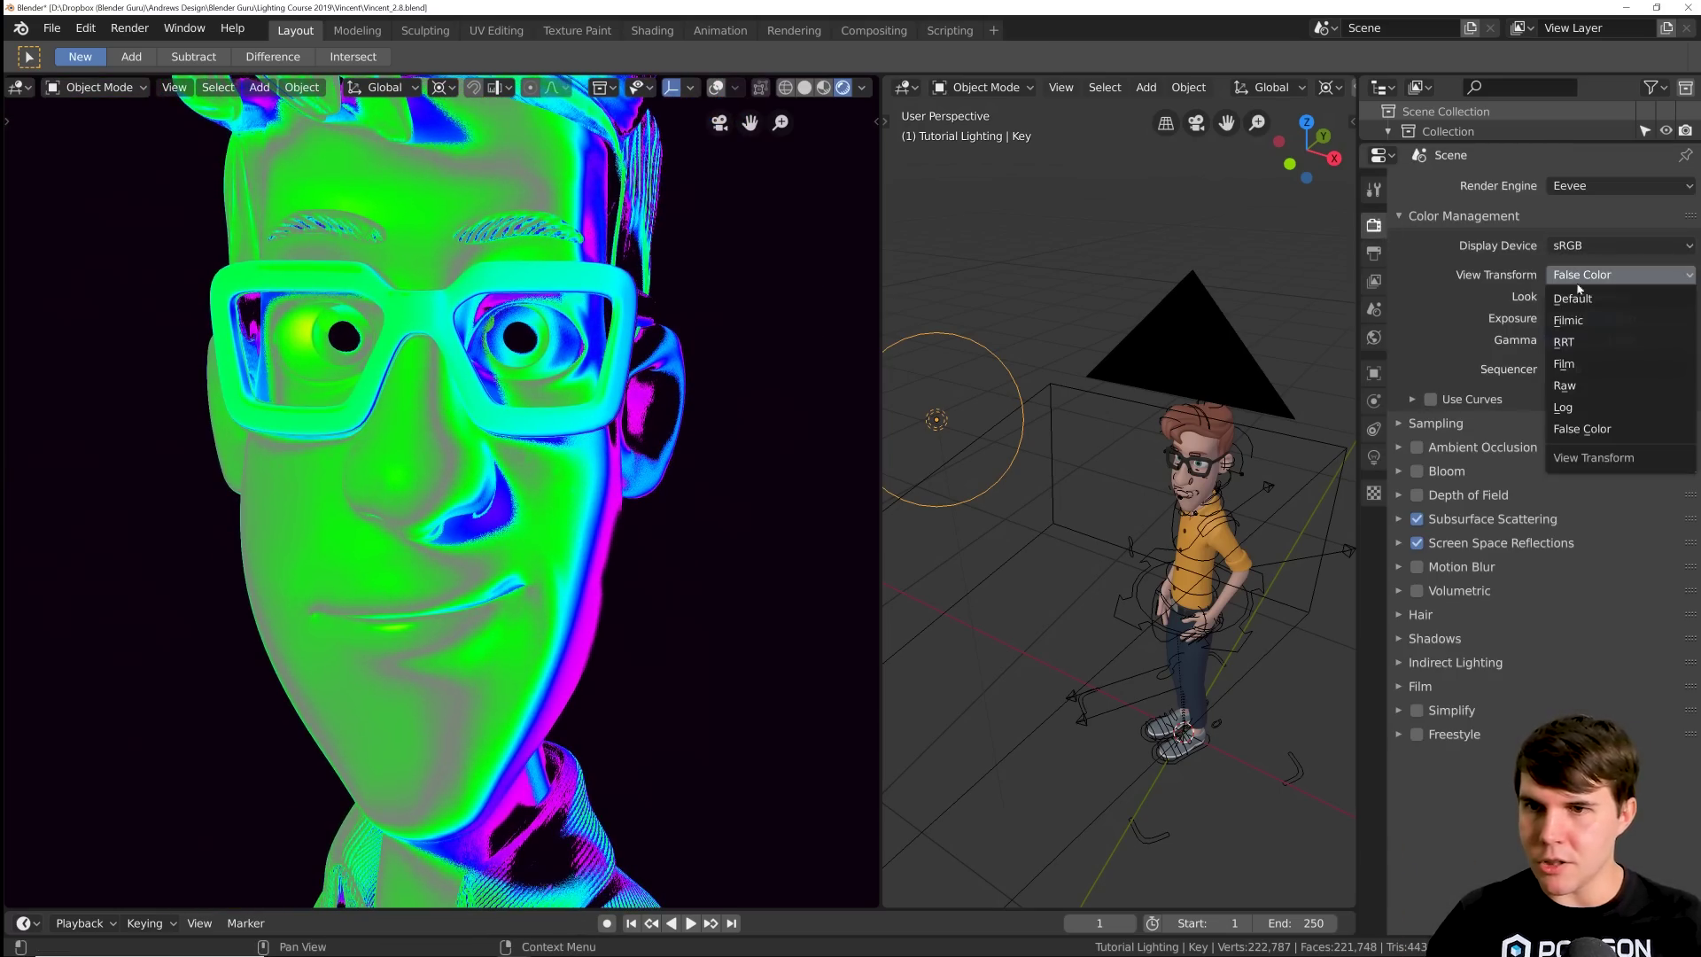
click(1579, 321)
scroll(587, 516, down, 2)
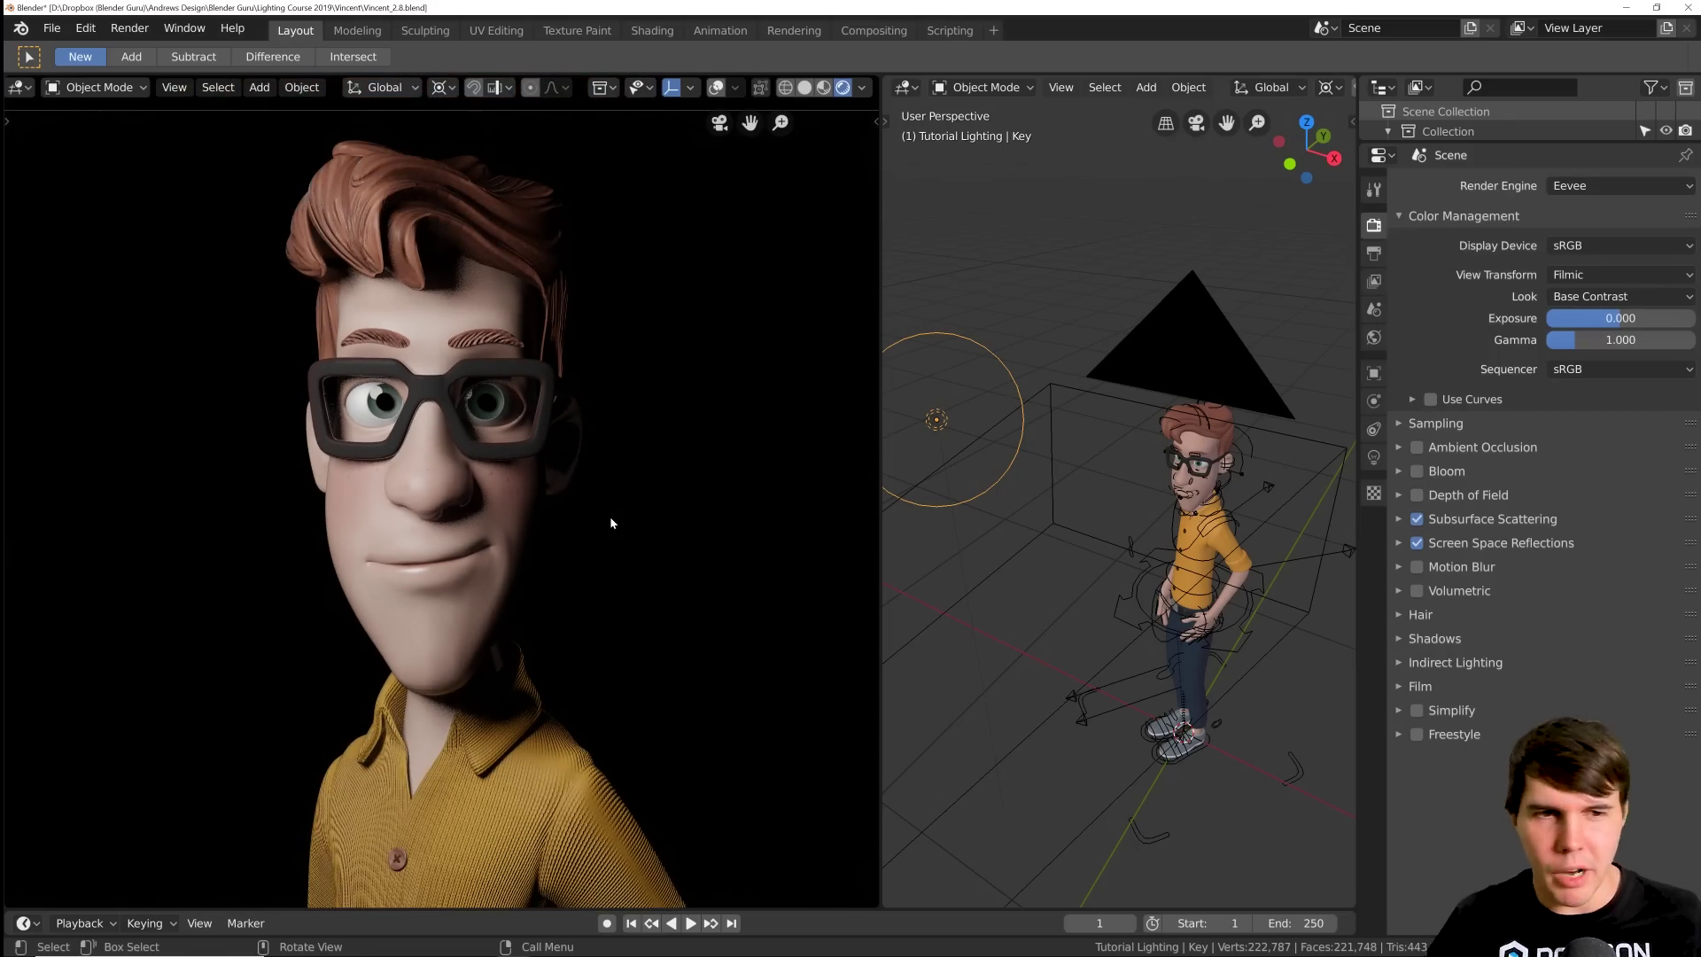
scroll(610, 523, up, 3)
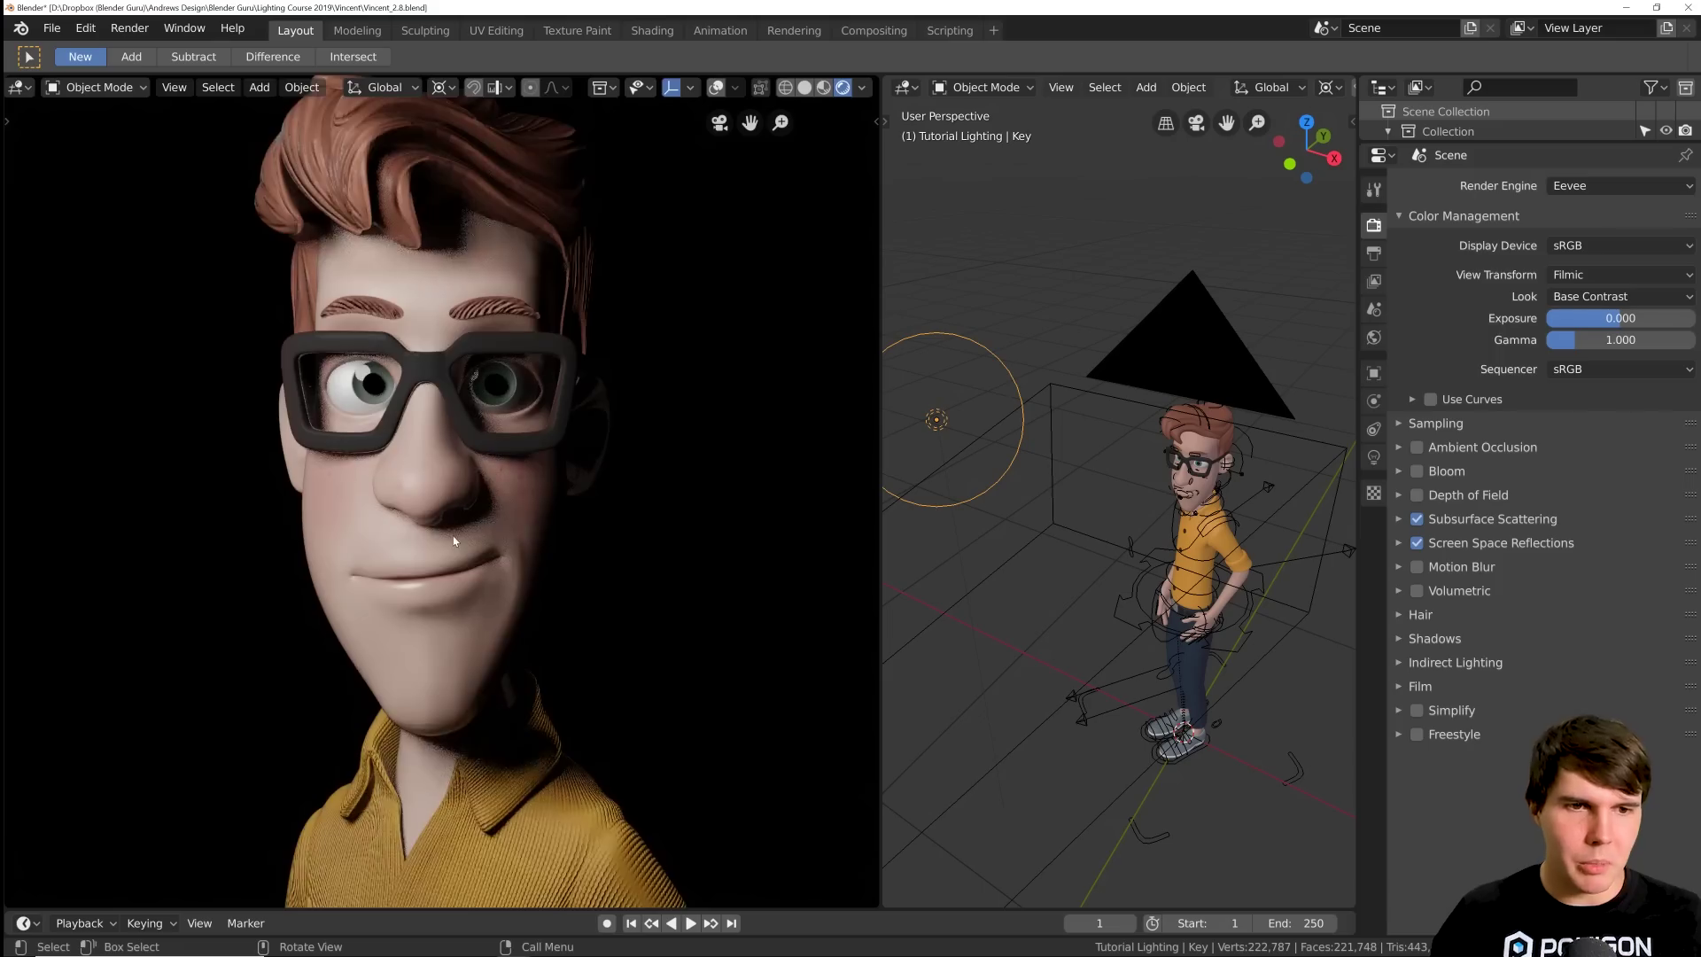
- Try raising the Key light's power to about 1.137 W, and undo the change
click(1373, 457)
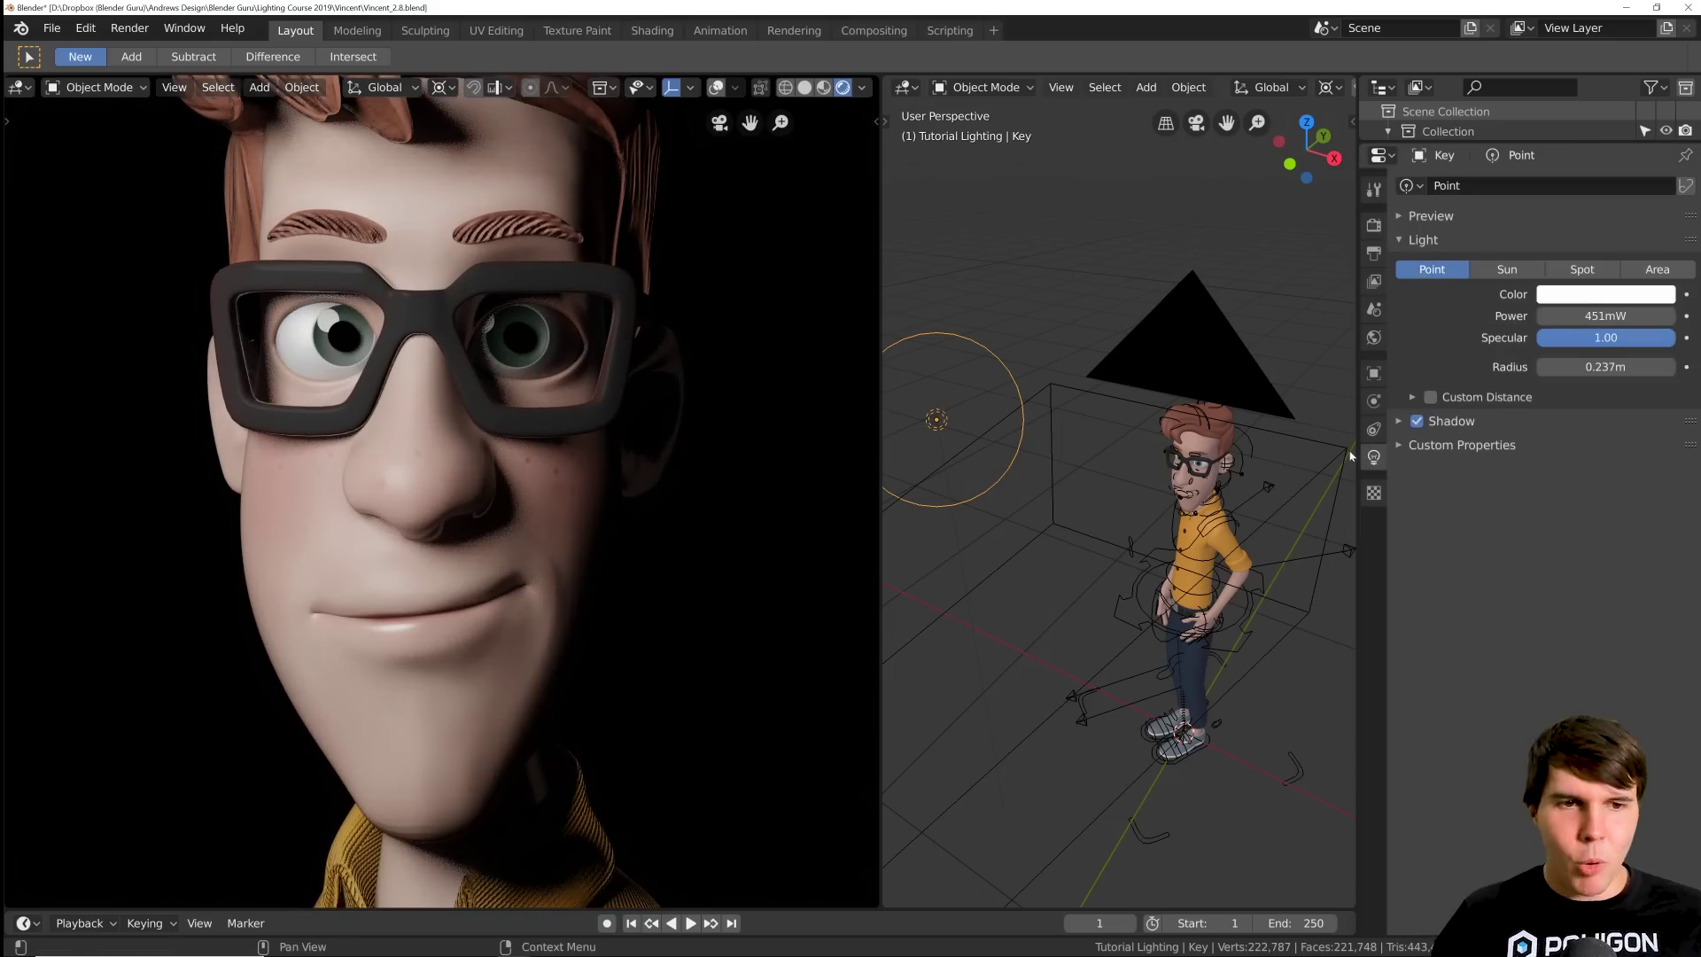
drag(1605, 316, 1648, 317)
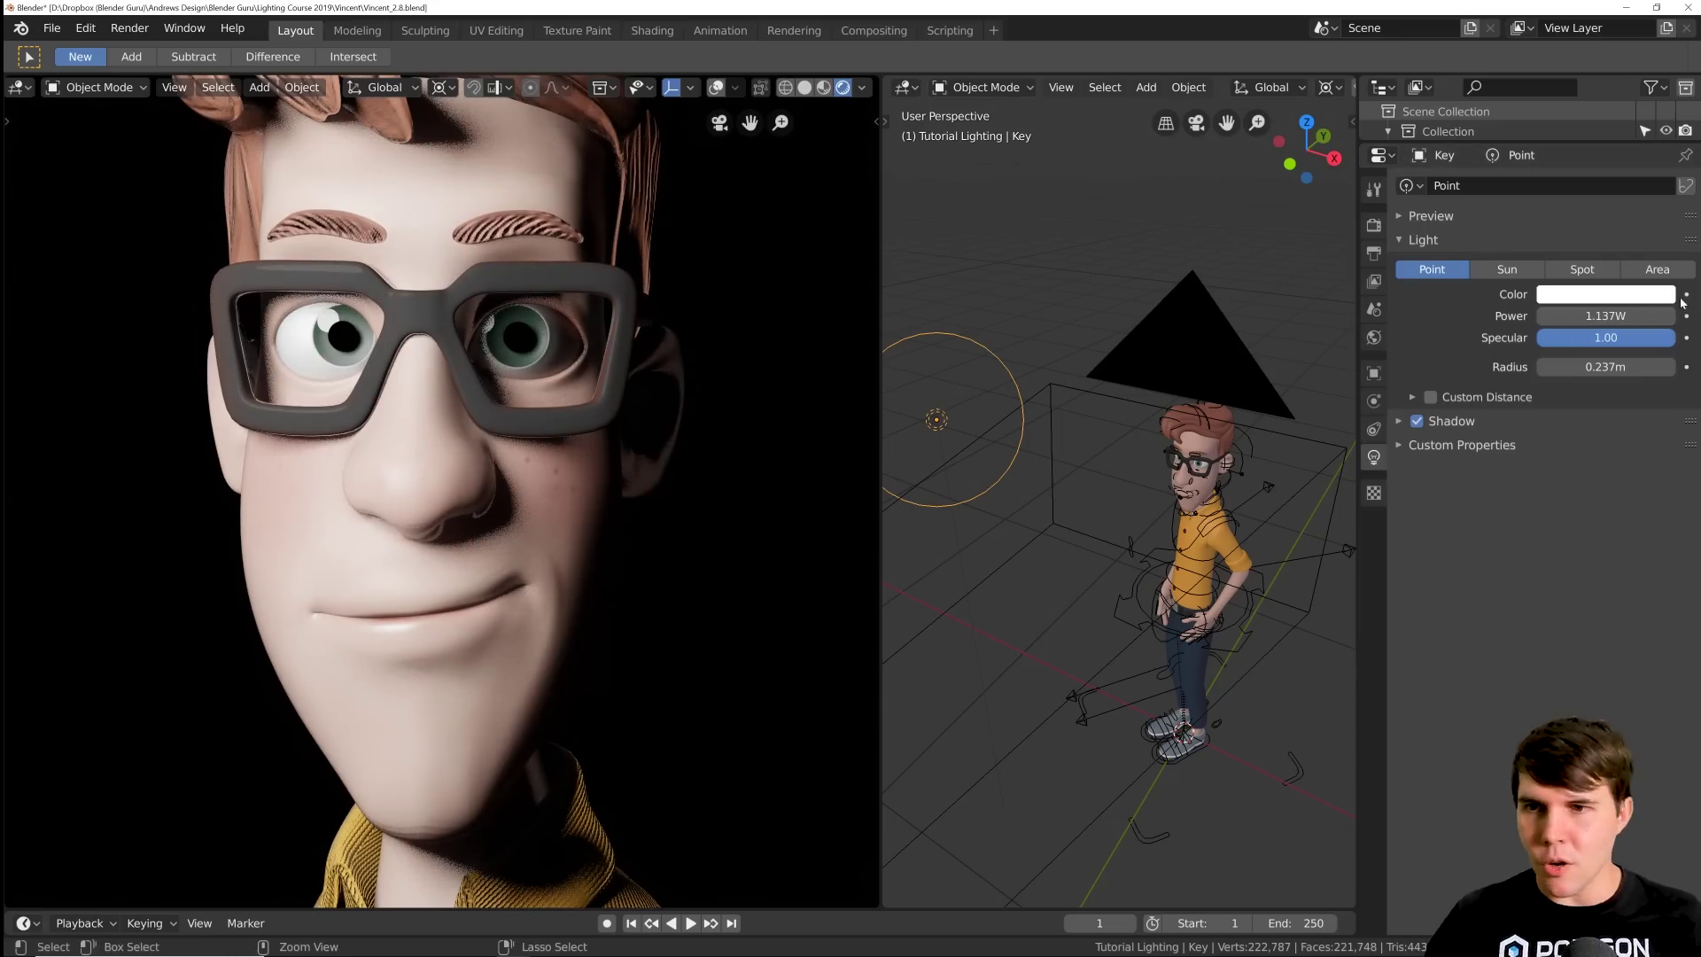
key(ctrl+z)
- Try the colour management look None on the render, and return it to Base Contrast
click(1374, 225)
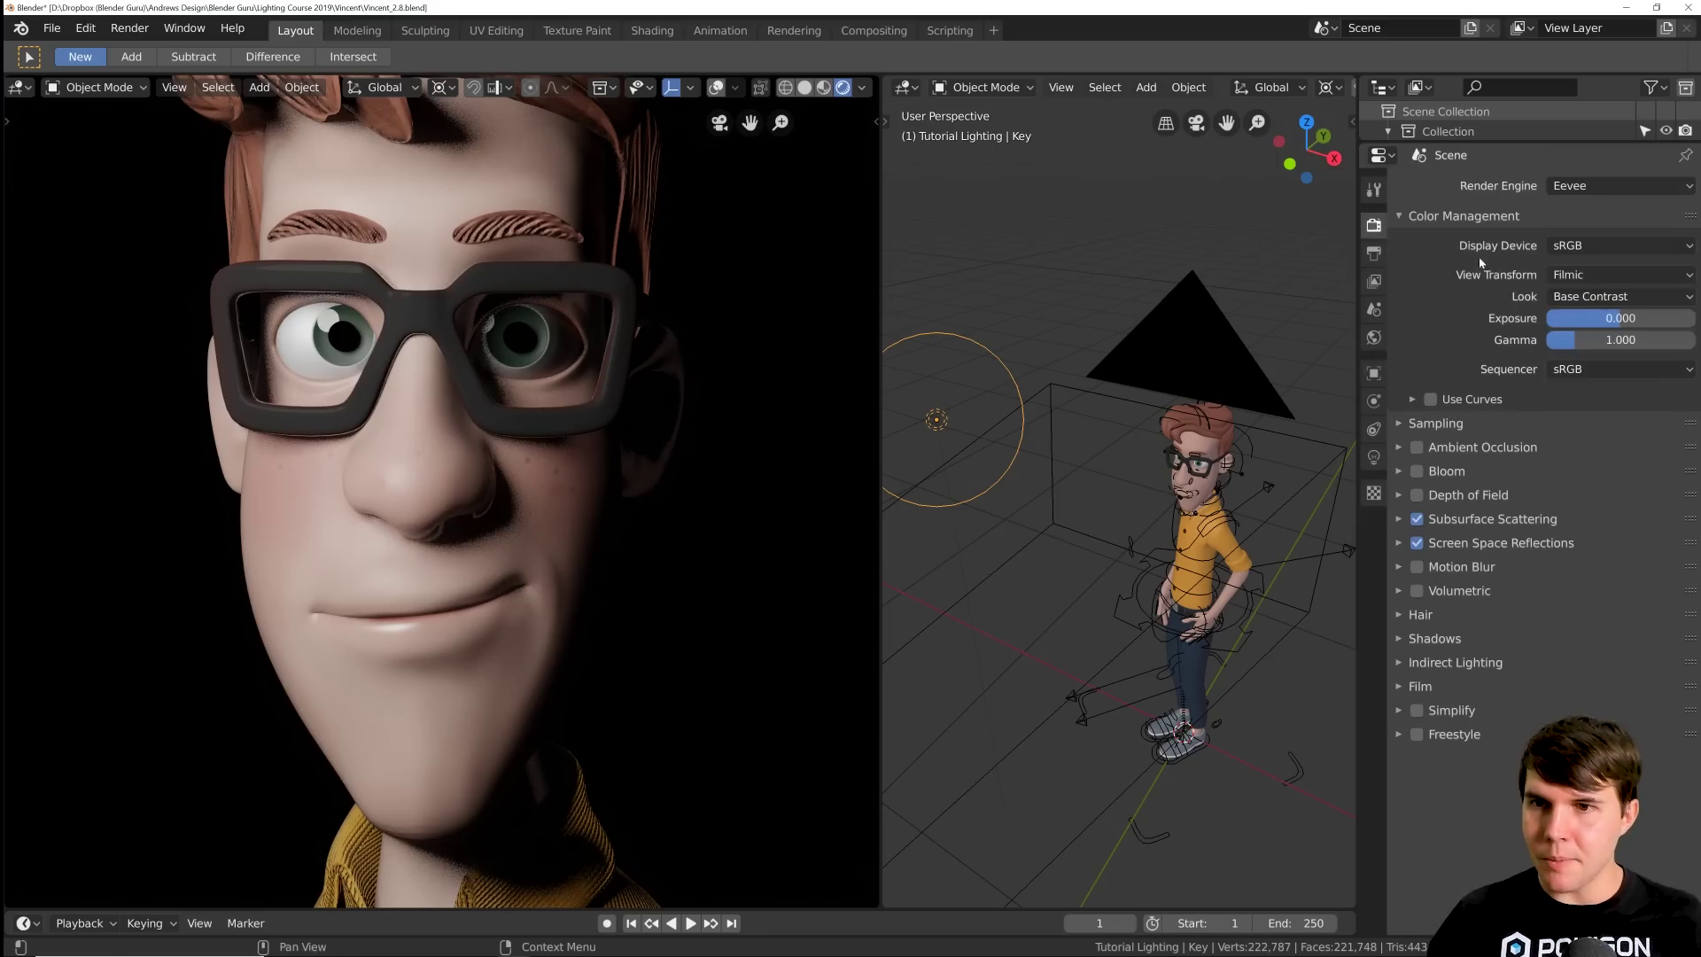
click(1581, 299)
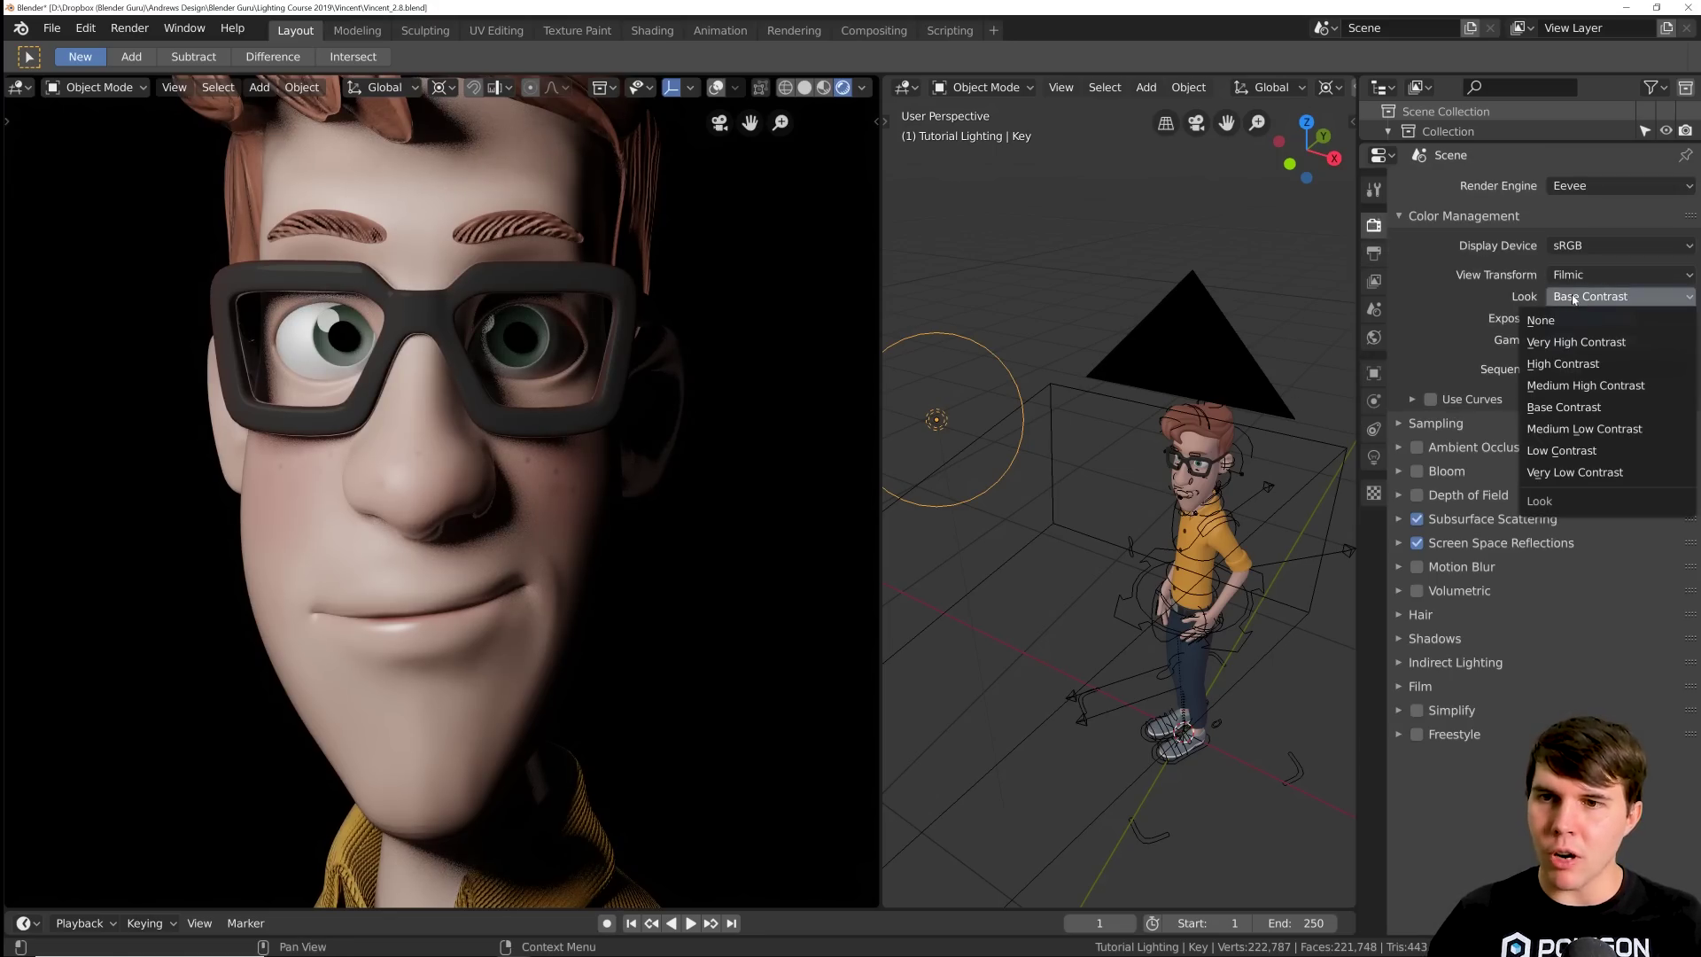
click(1562, 319)
click(1594, 296)
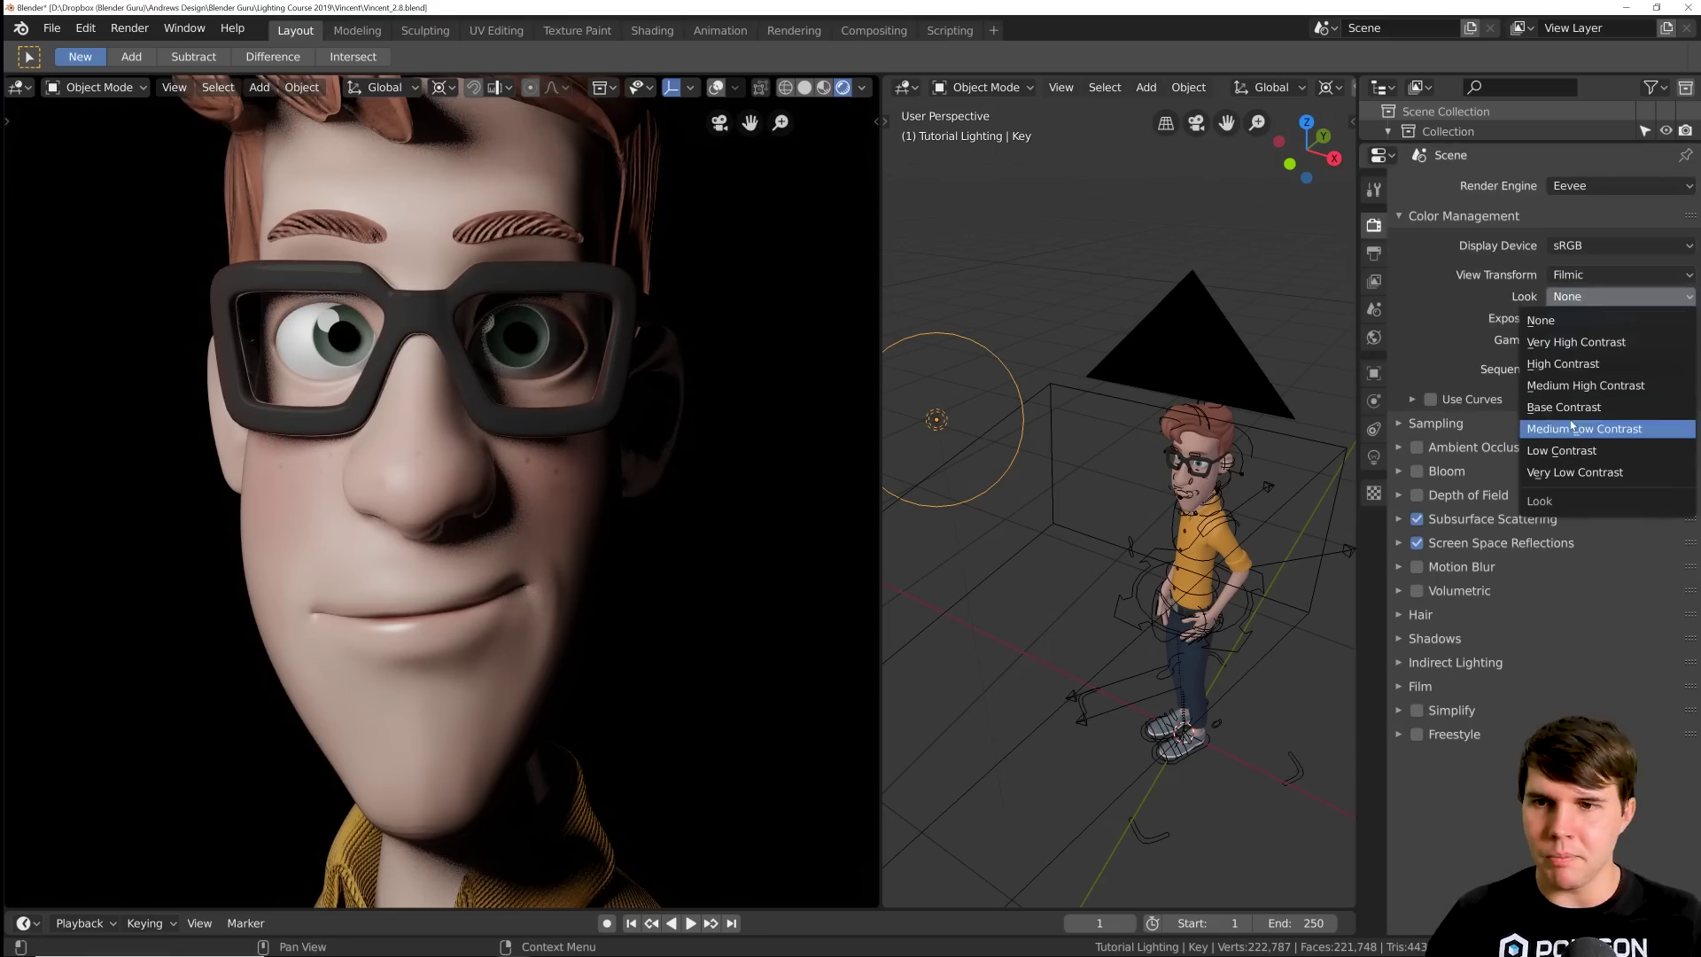
click(1564, 406)
- Set the colour management look to High Contrast
click(1593, 296)
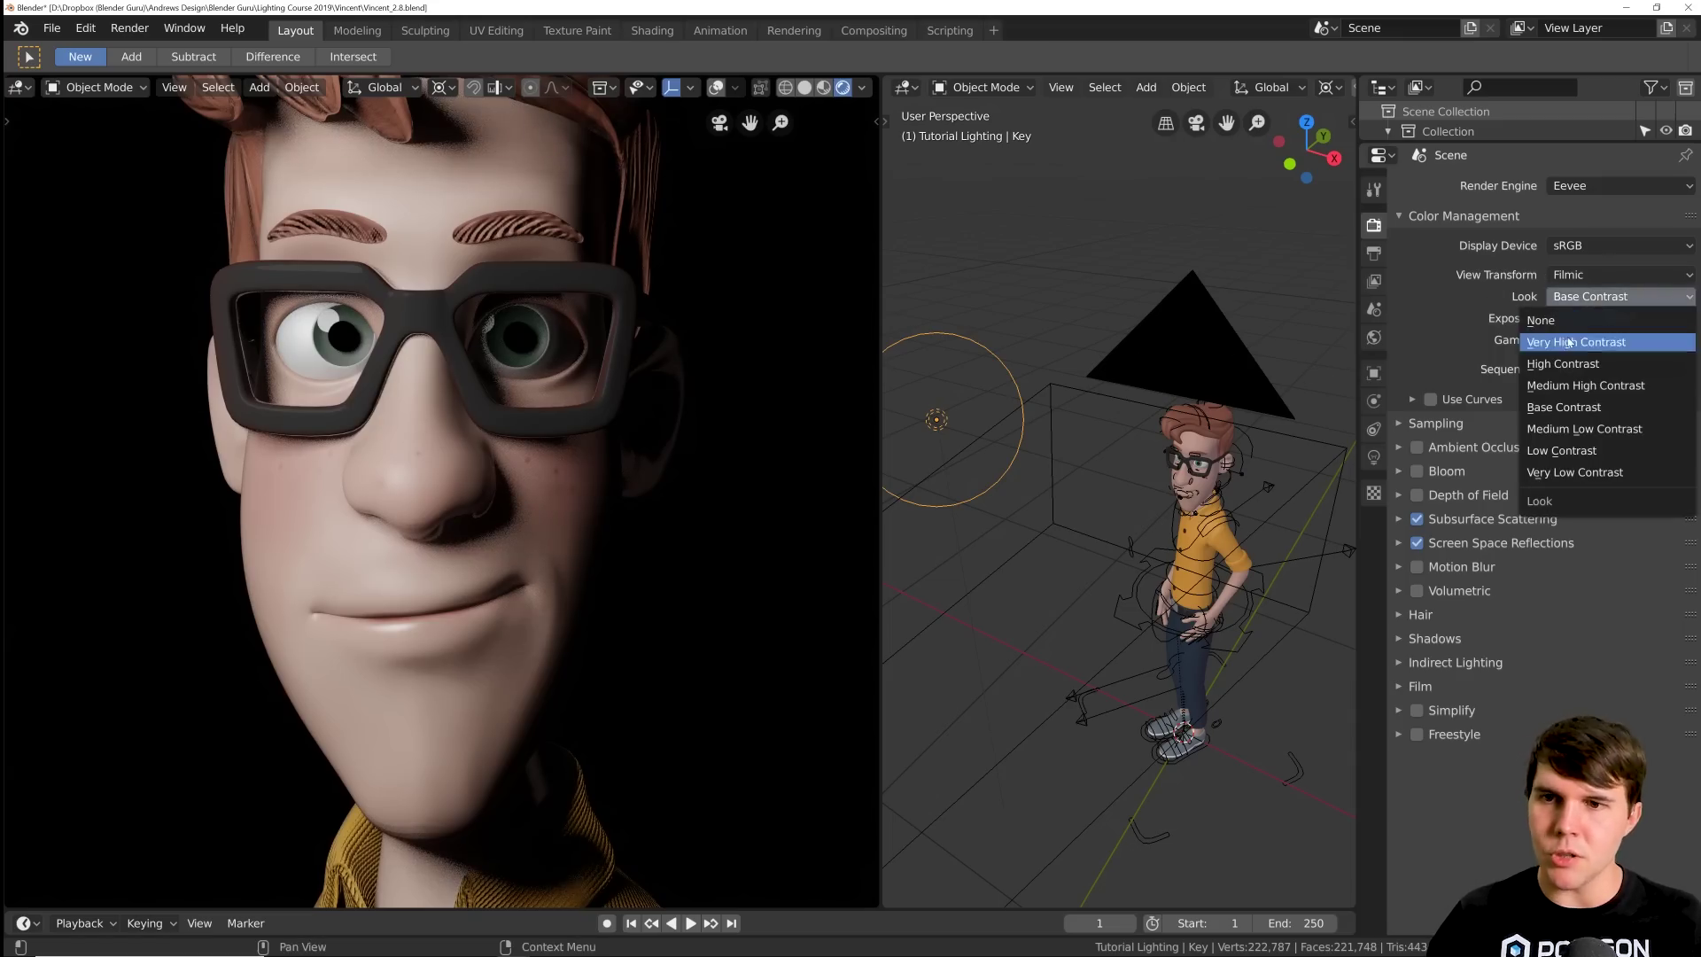
click(1574, 372)
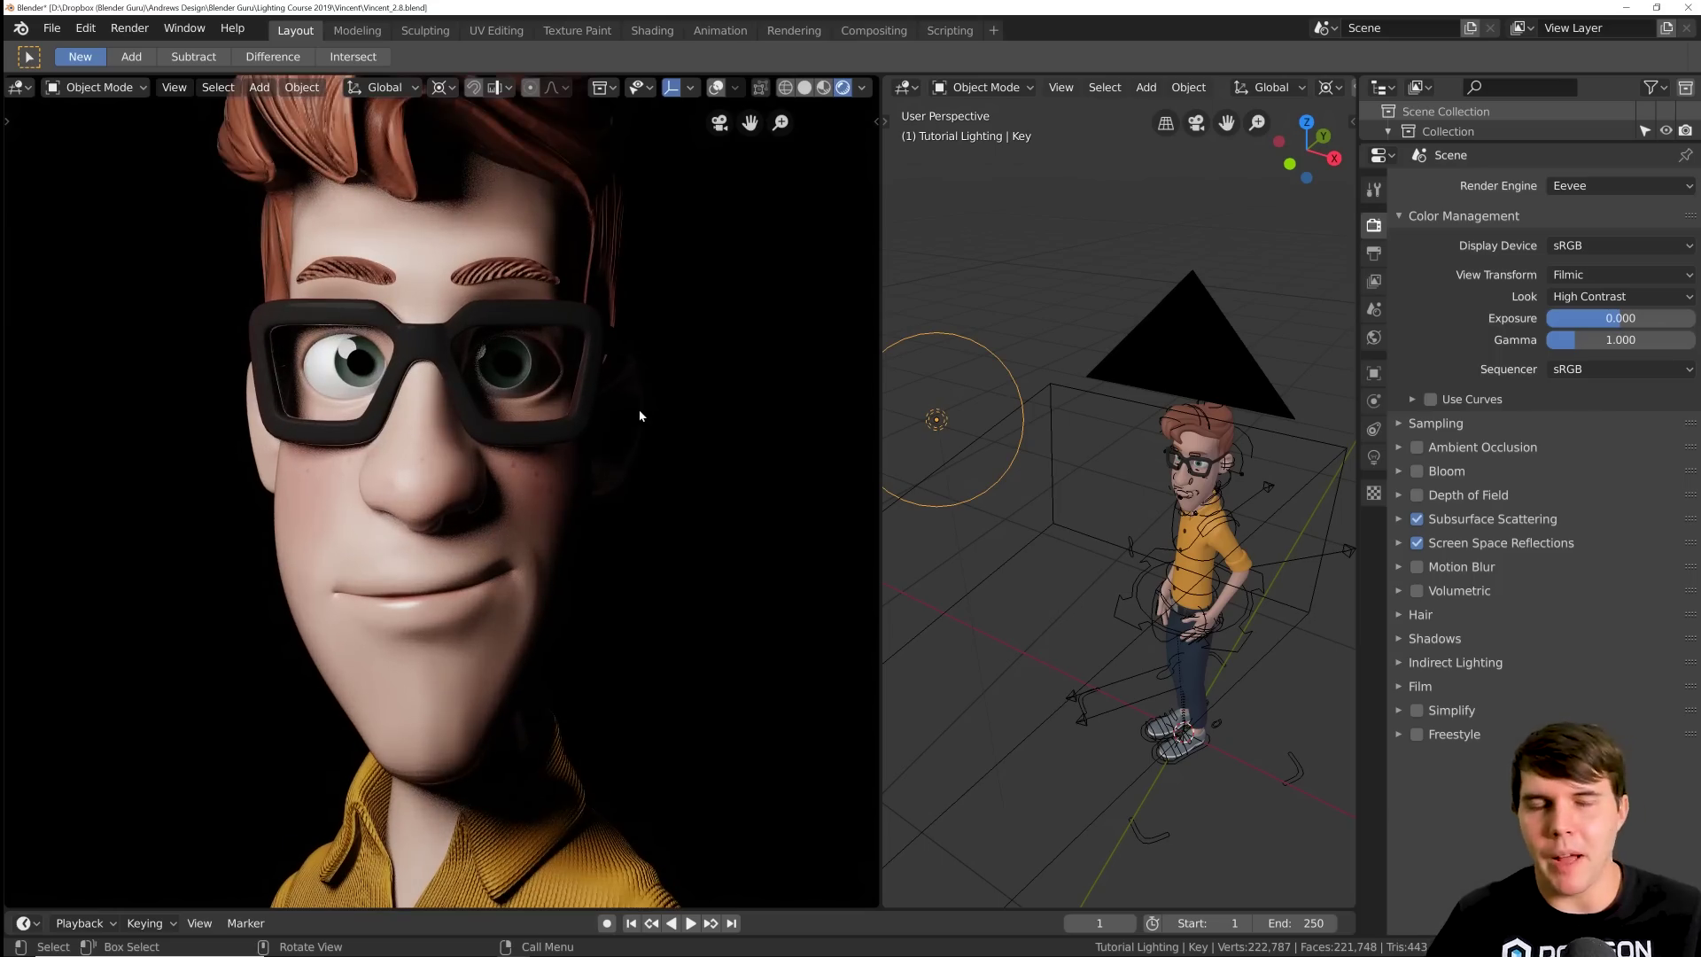
key(KP_0)
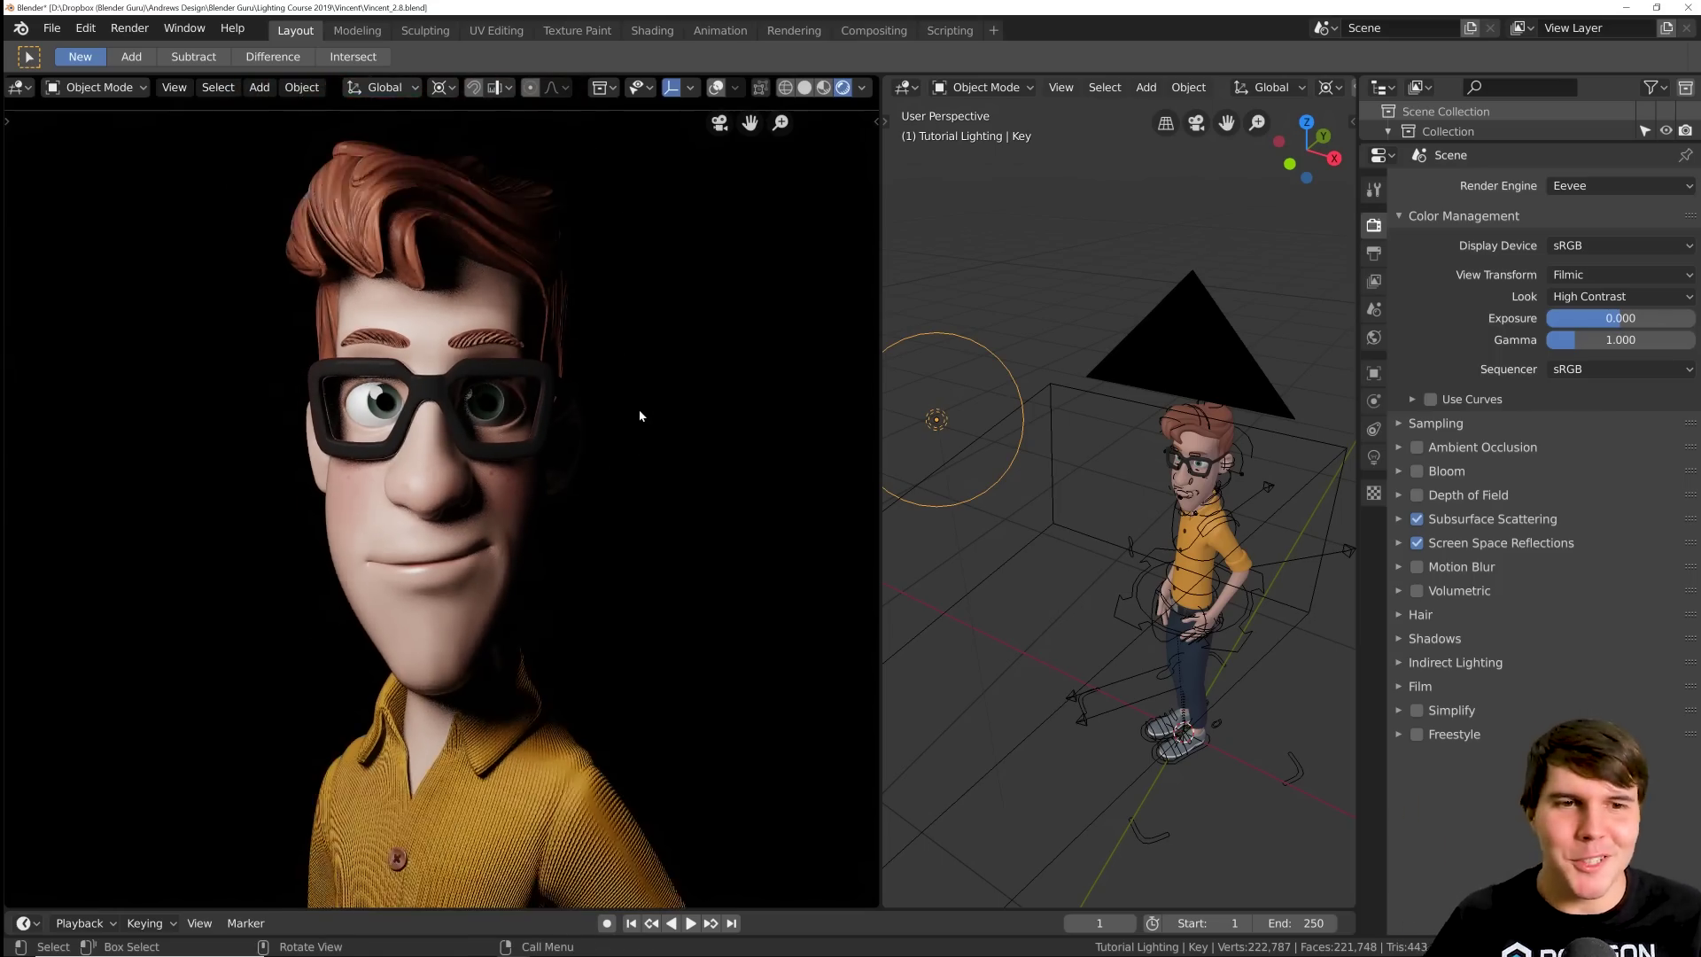
- Examine the shadowed side of the character's face in the render, close up and through the camera
scroll(619, 426, down, 3)
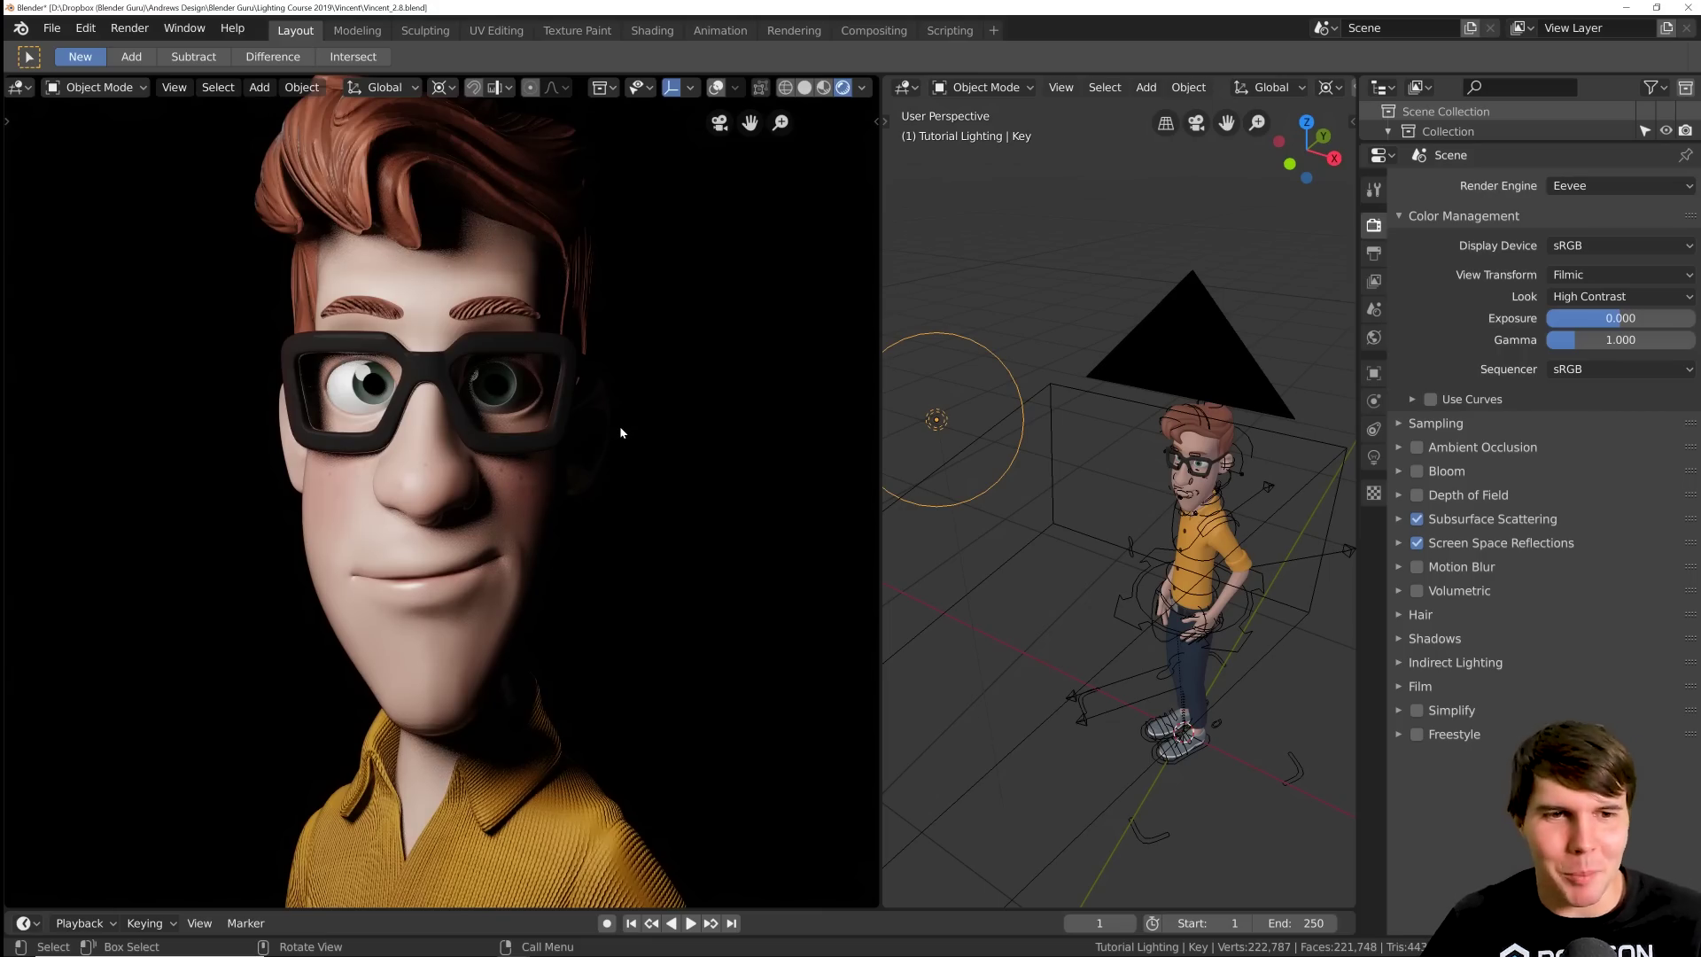
scroll(971, 454, down, 3)
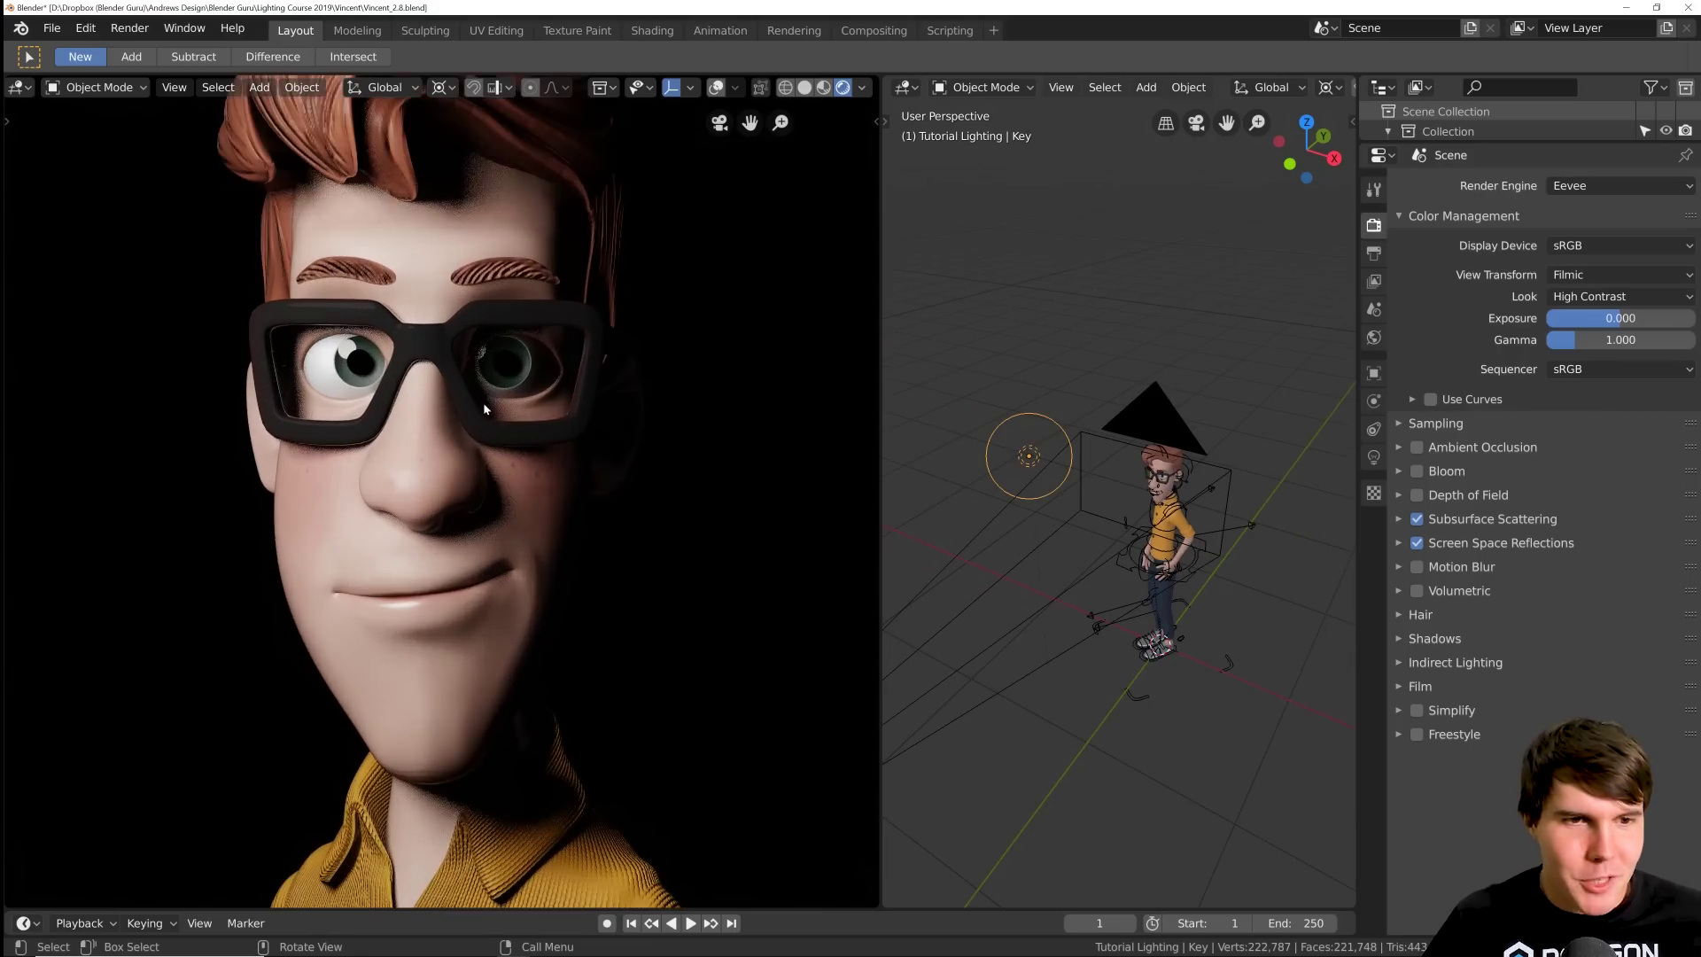
scroll(482, 404, down, 2)
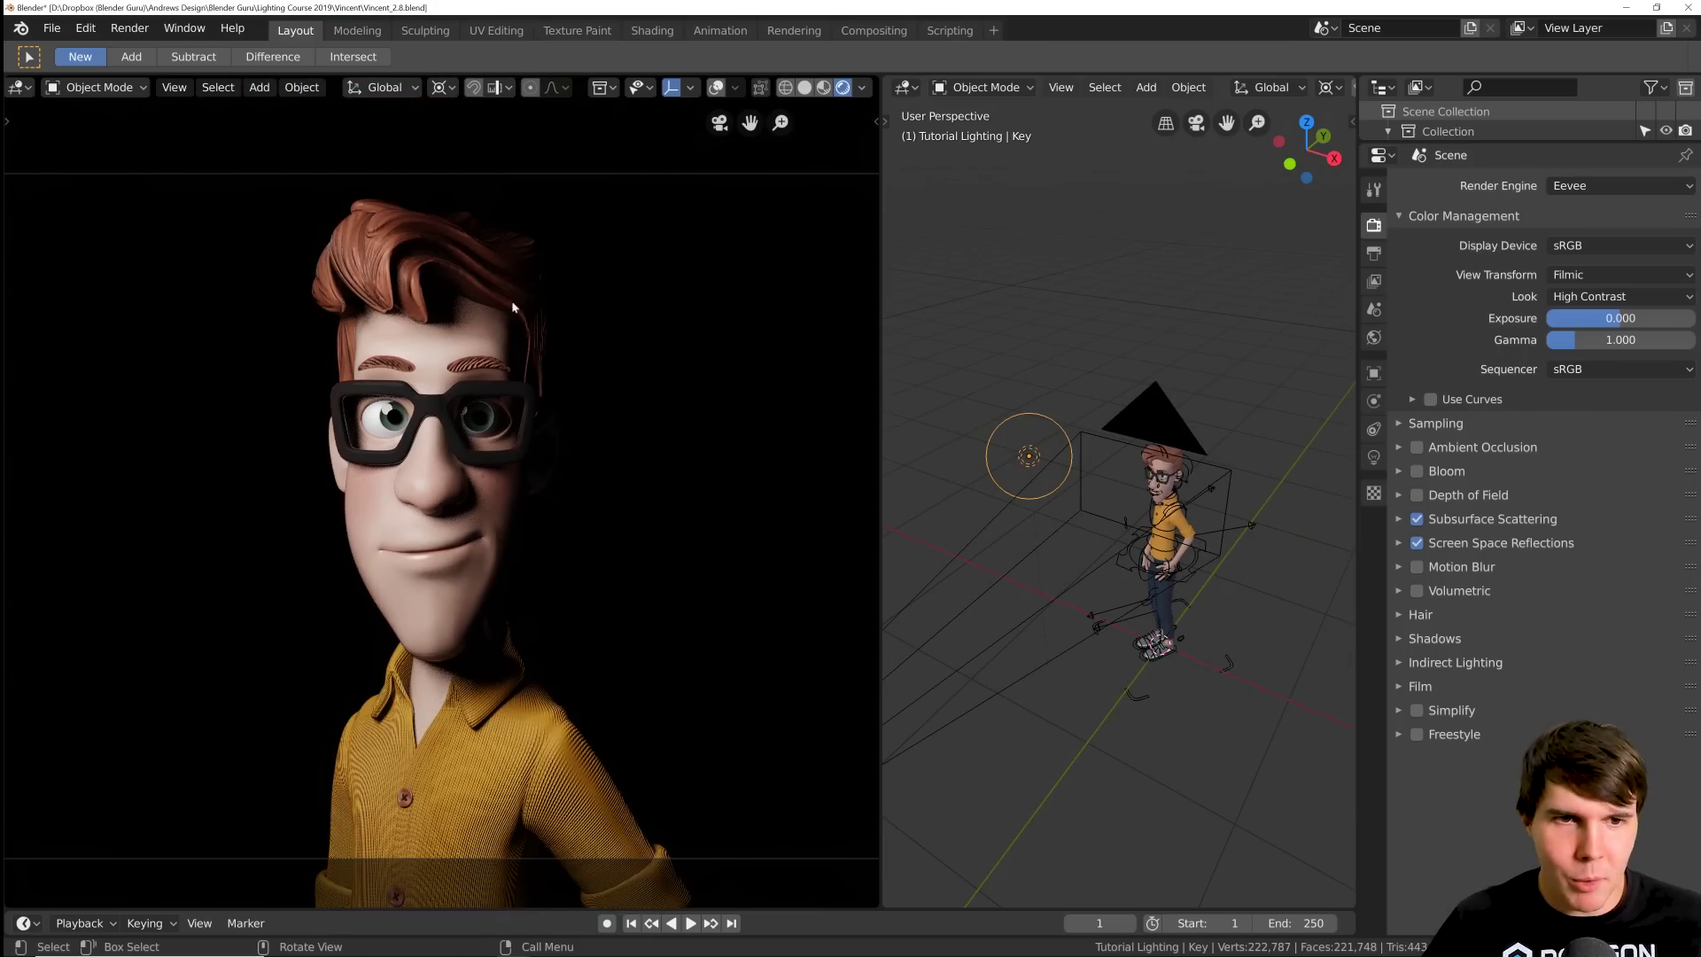
scroll(488, 323, up, 3)
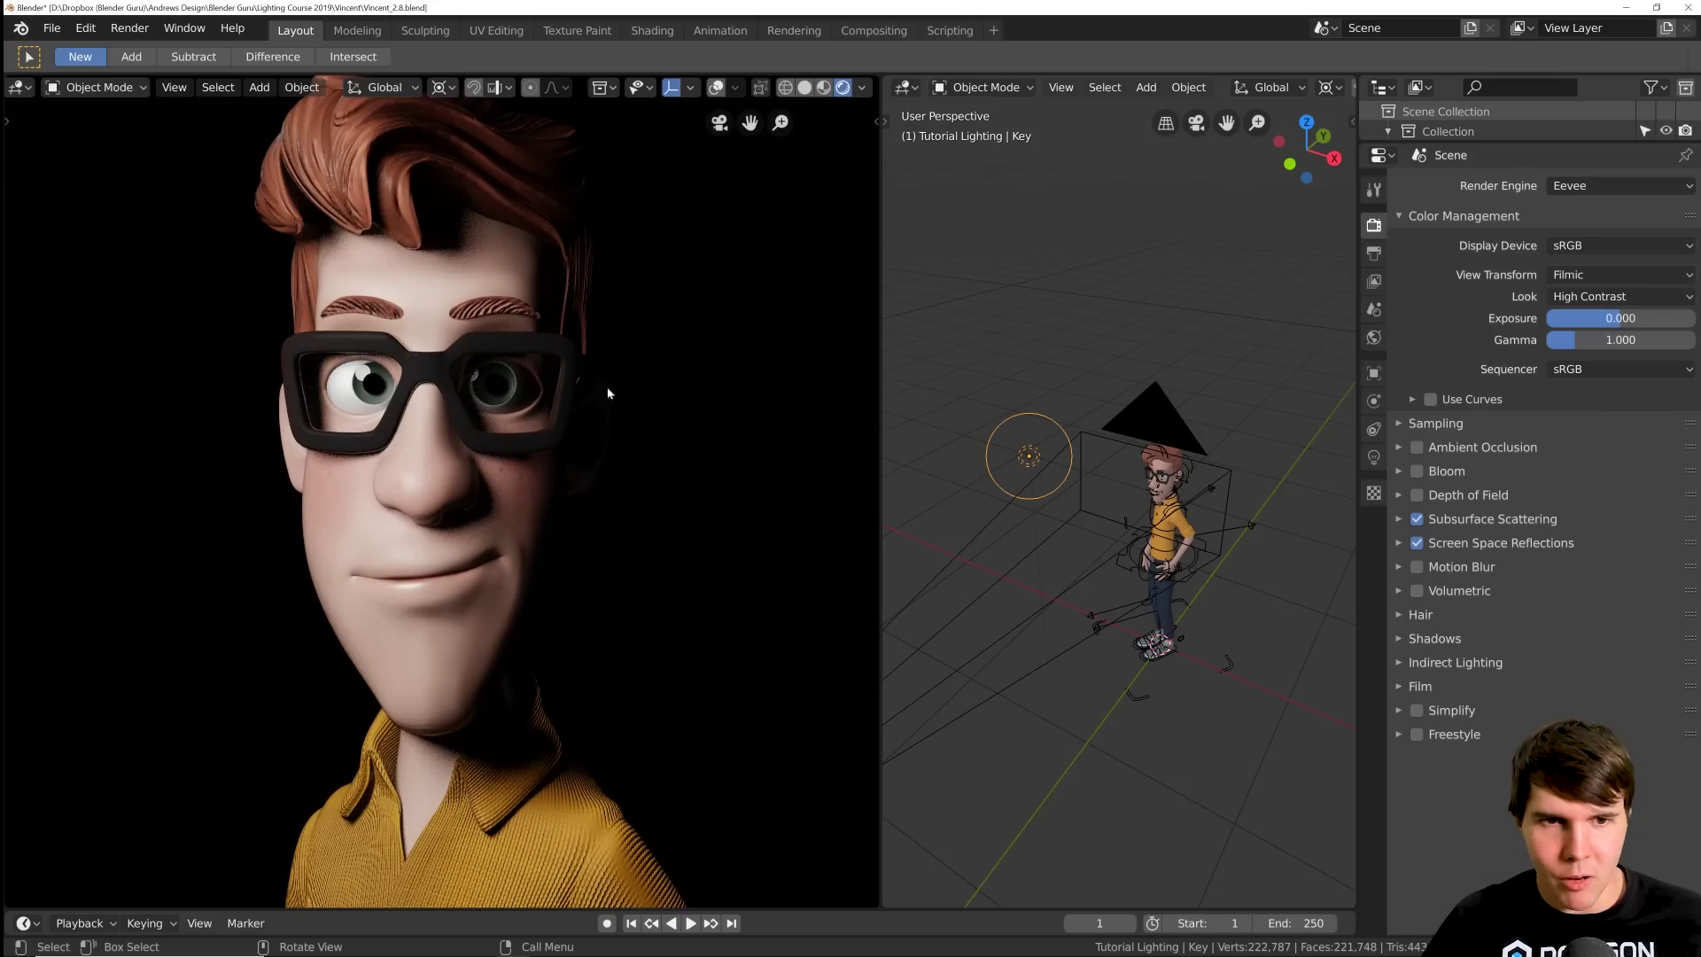
key(KP_0)
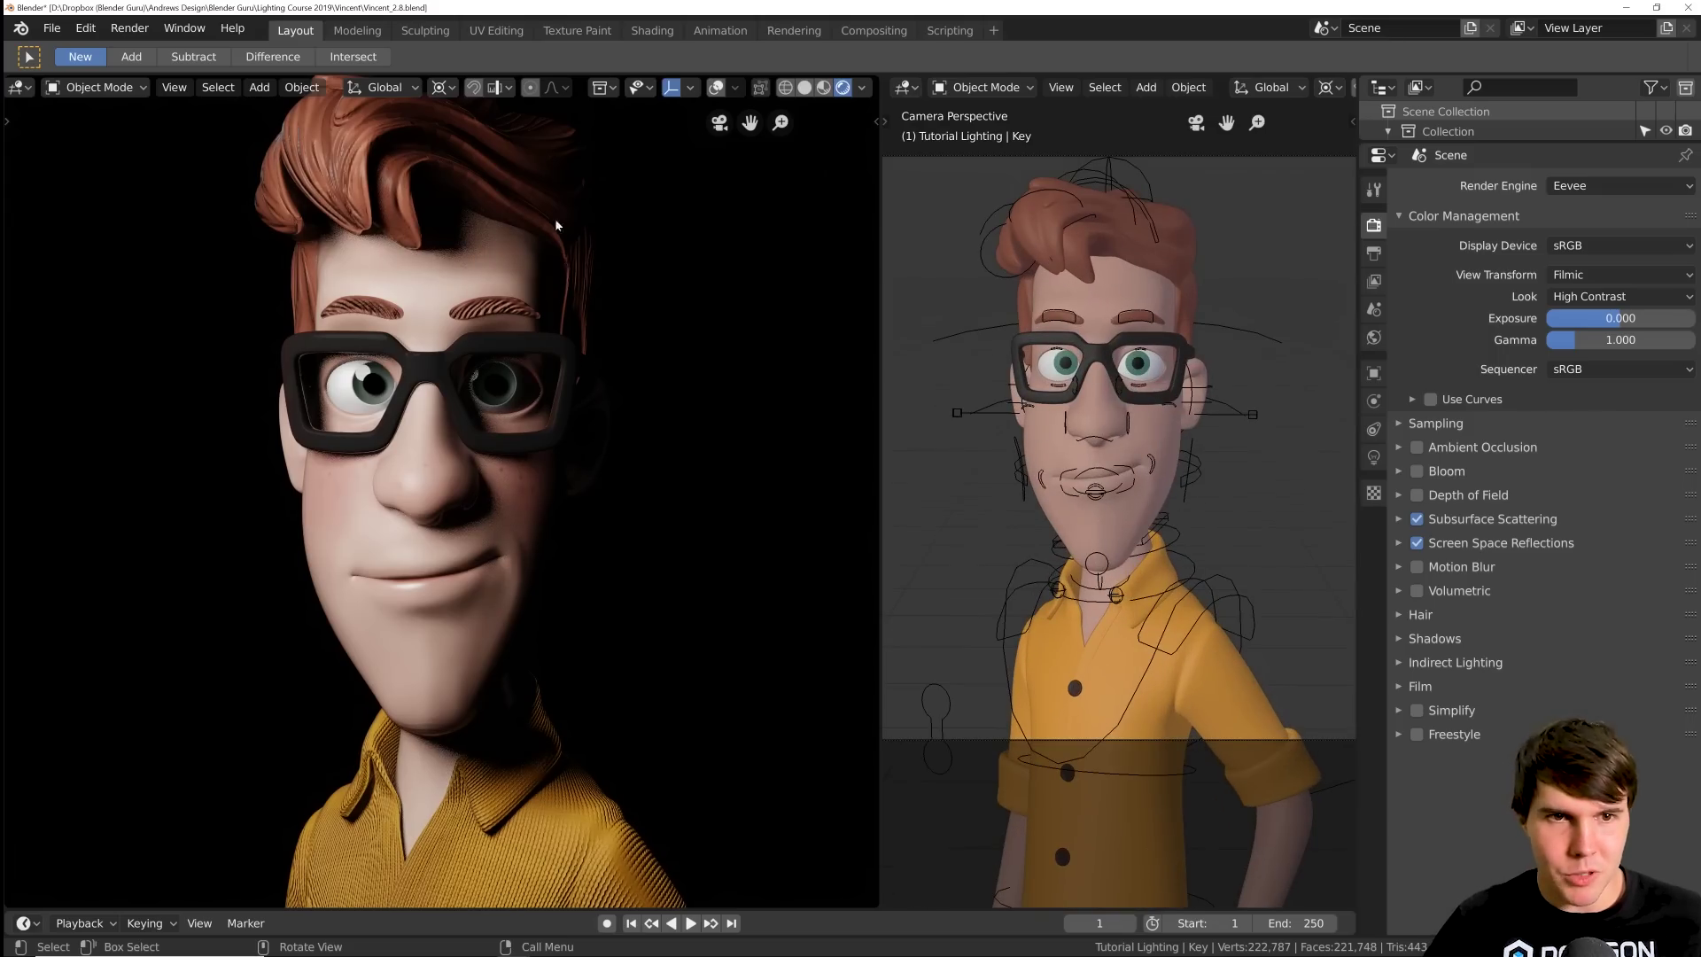
scroll(588, 323, up, 2)
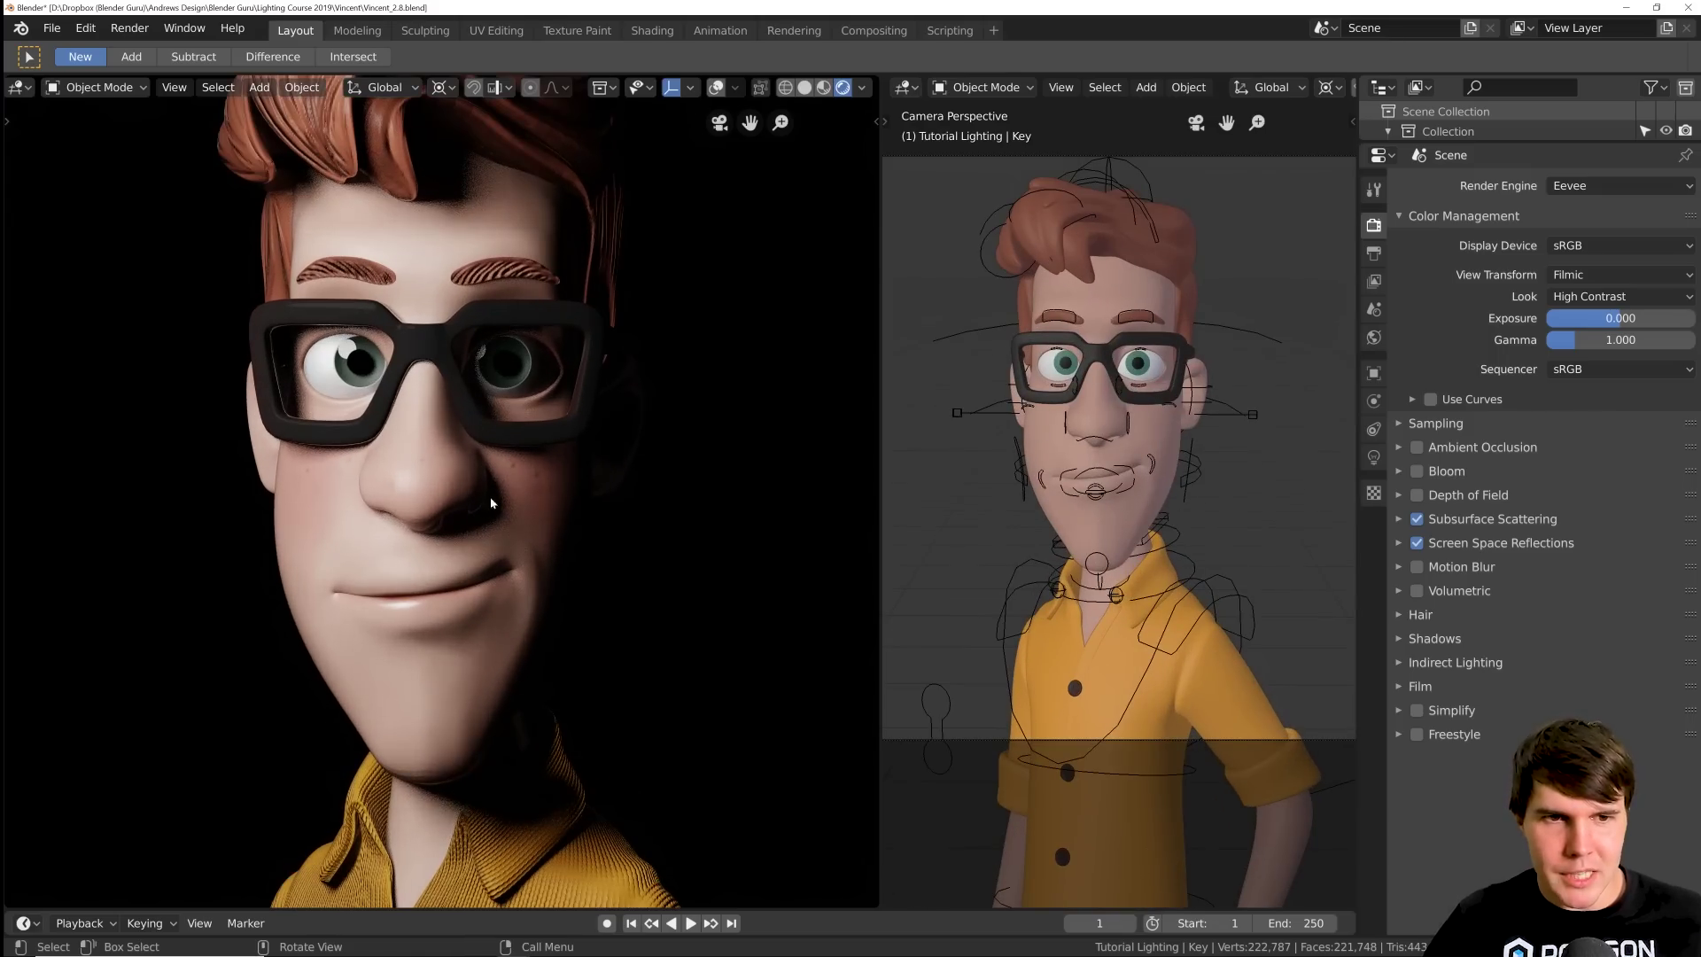
scroll(468, 441, up, 2)
scroll(518, 459, down, 5)
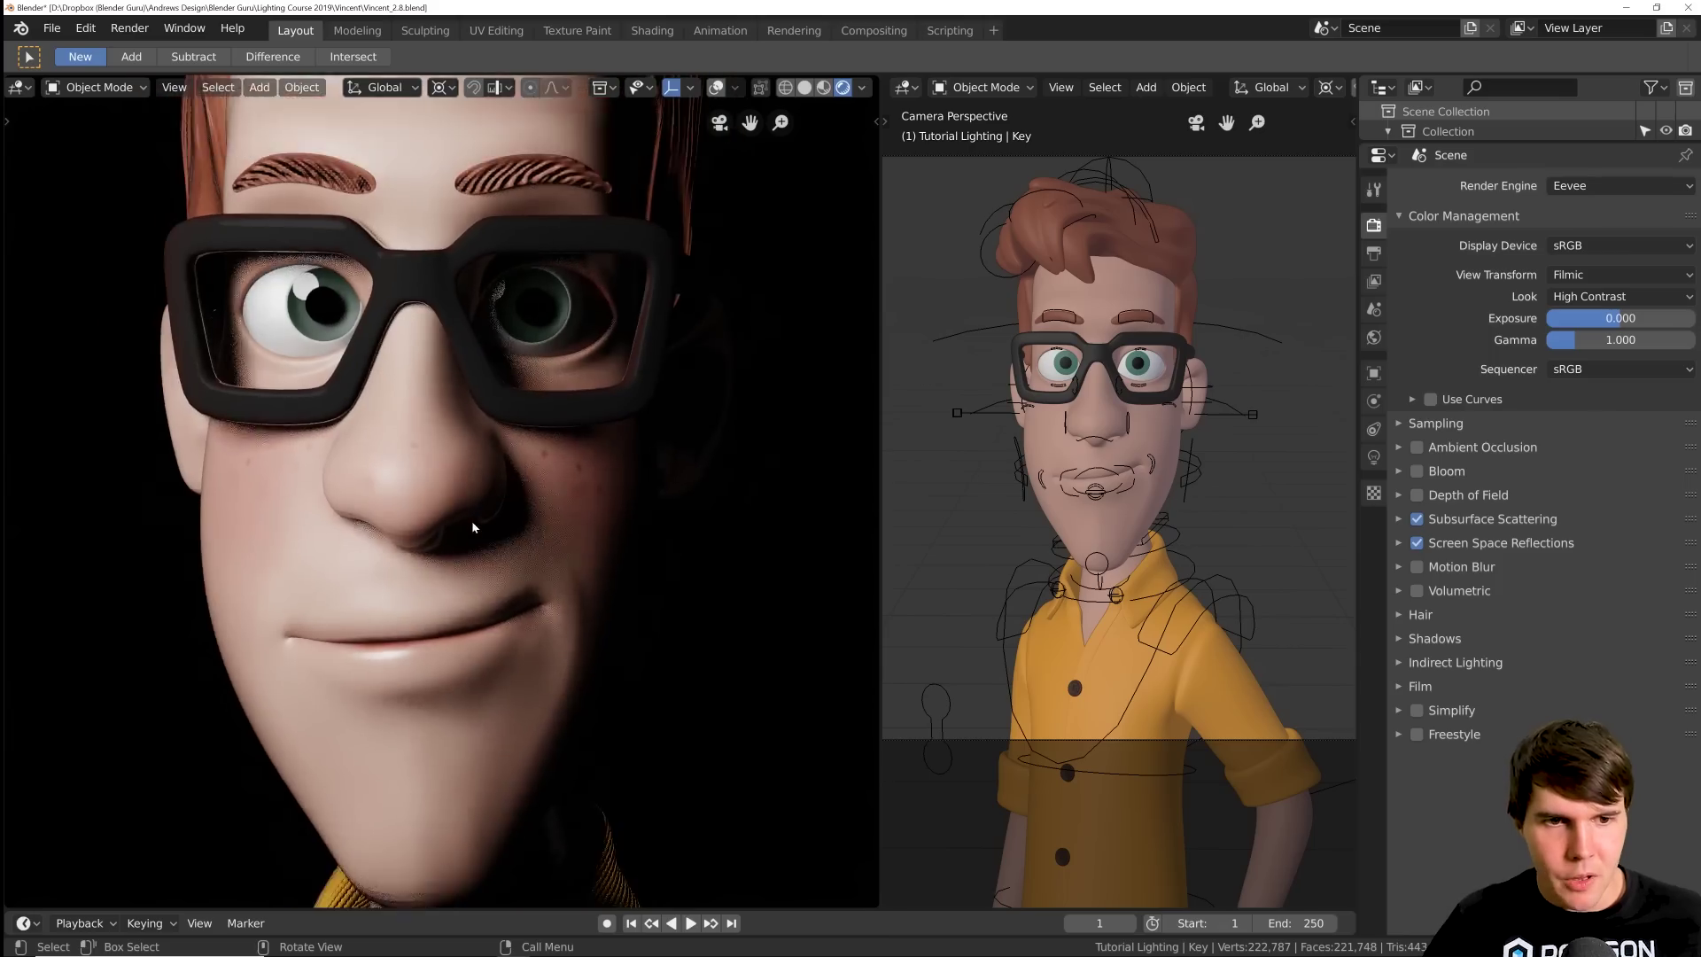
scroll(1179, 454, down, 3)
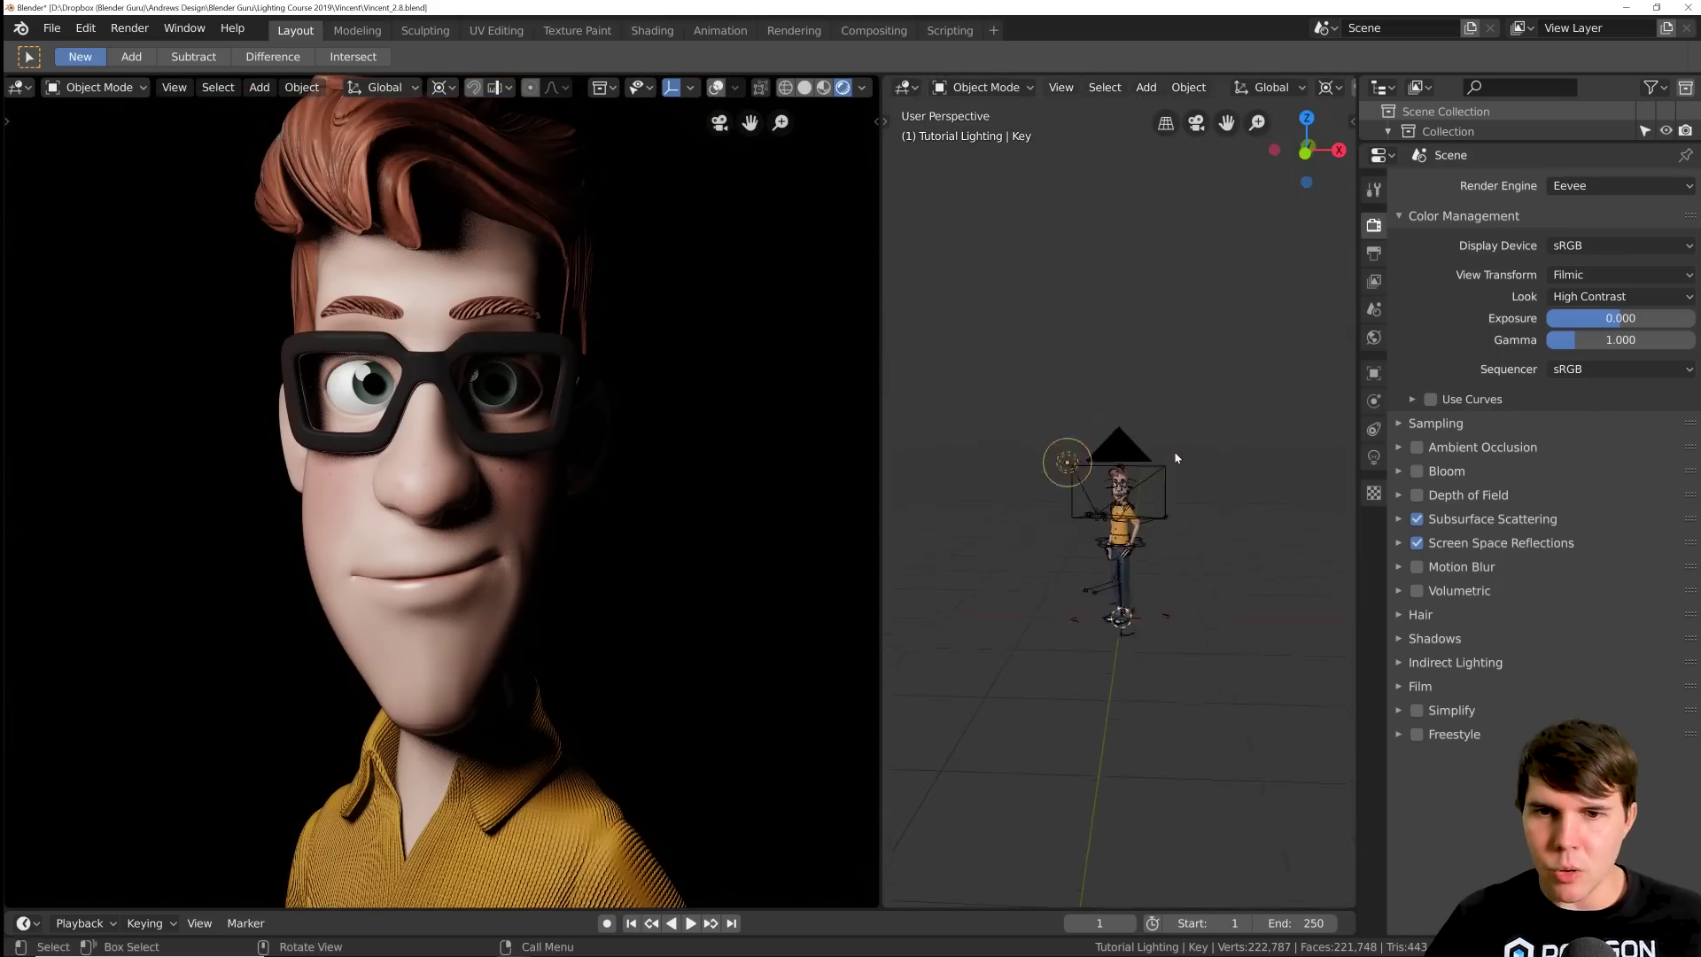
- Duplicate the Key light along the global X axis to the opposite side of the character
middle_drag(1176, 457, 1168, 501)
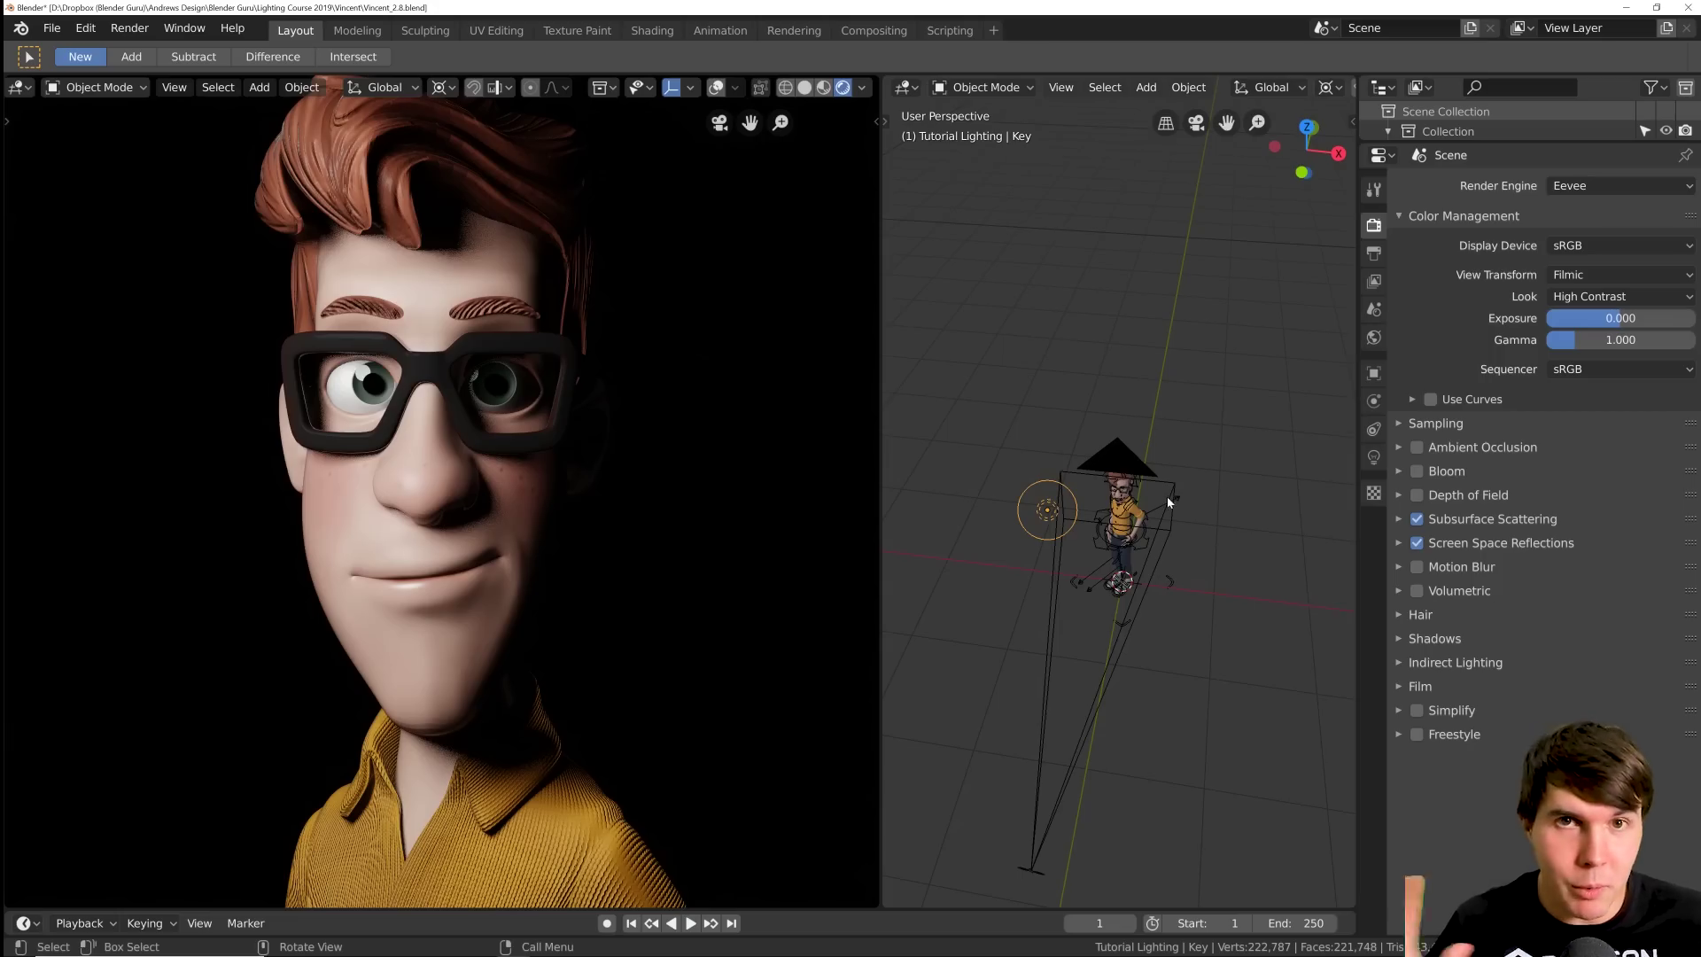
middle_drag(1167, 497, 1063, 519)
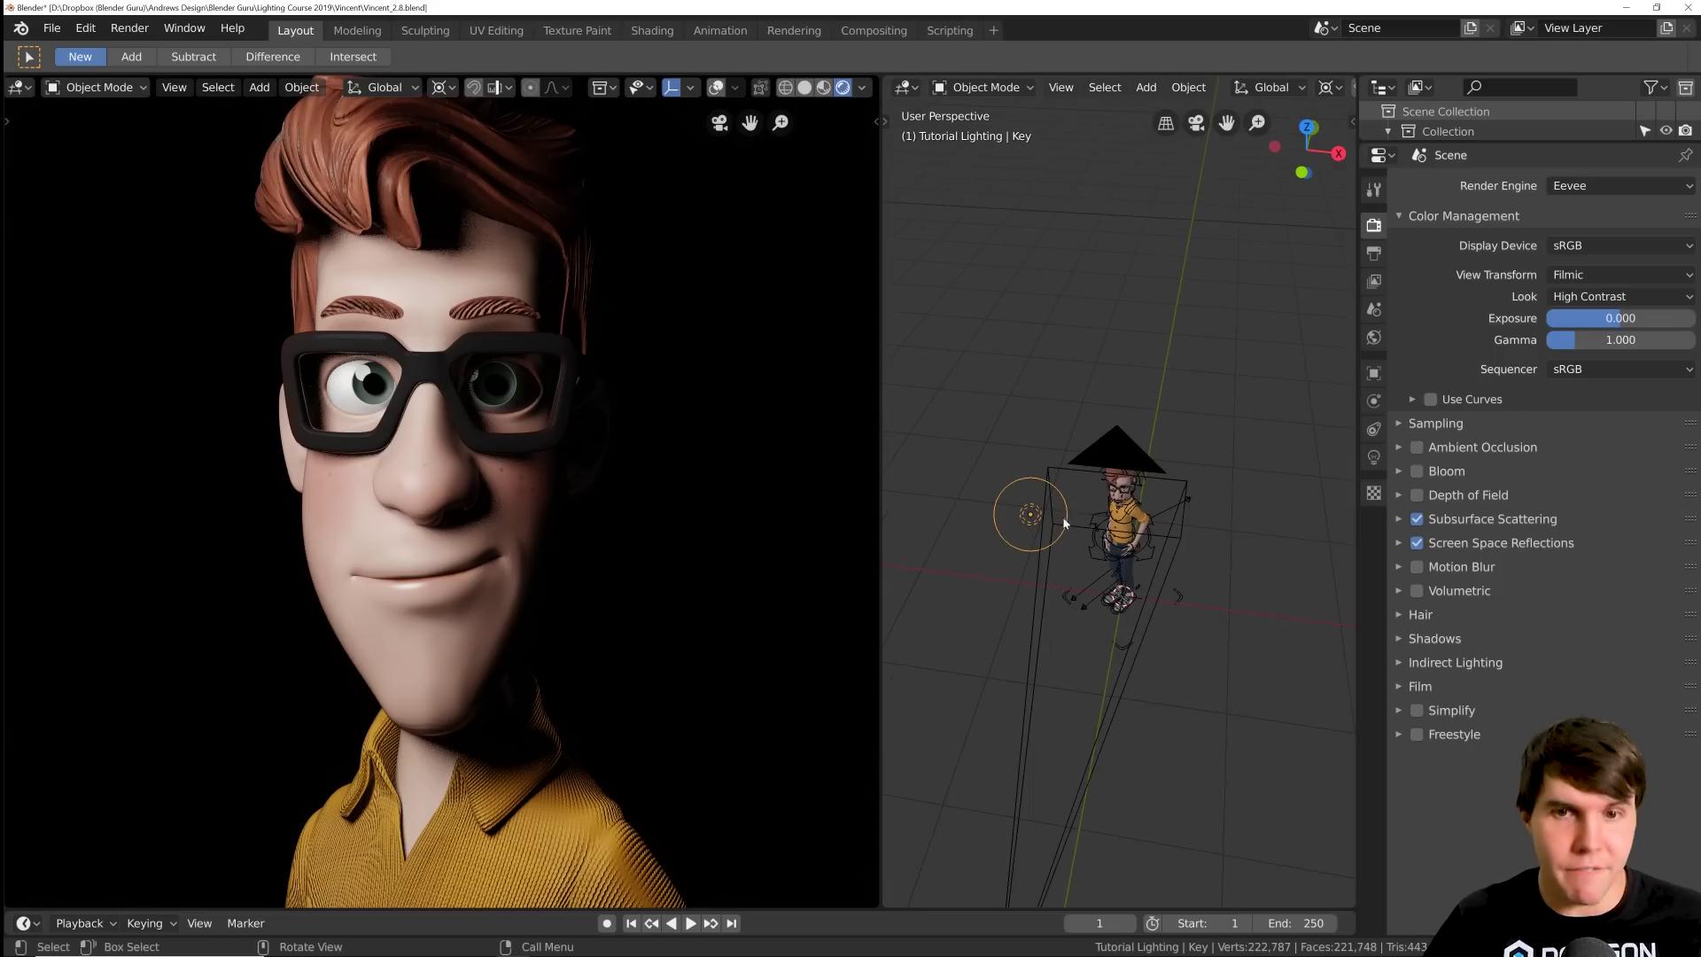
key(shift+d)
key(x)
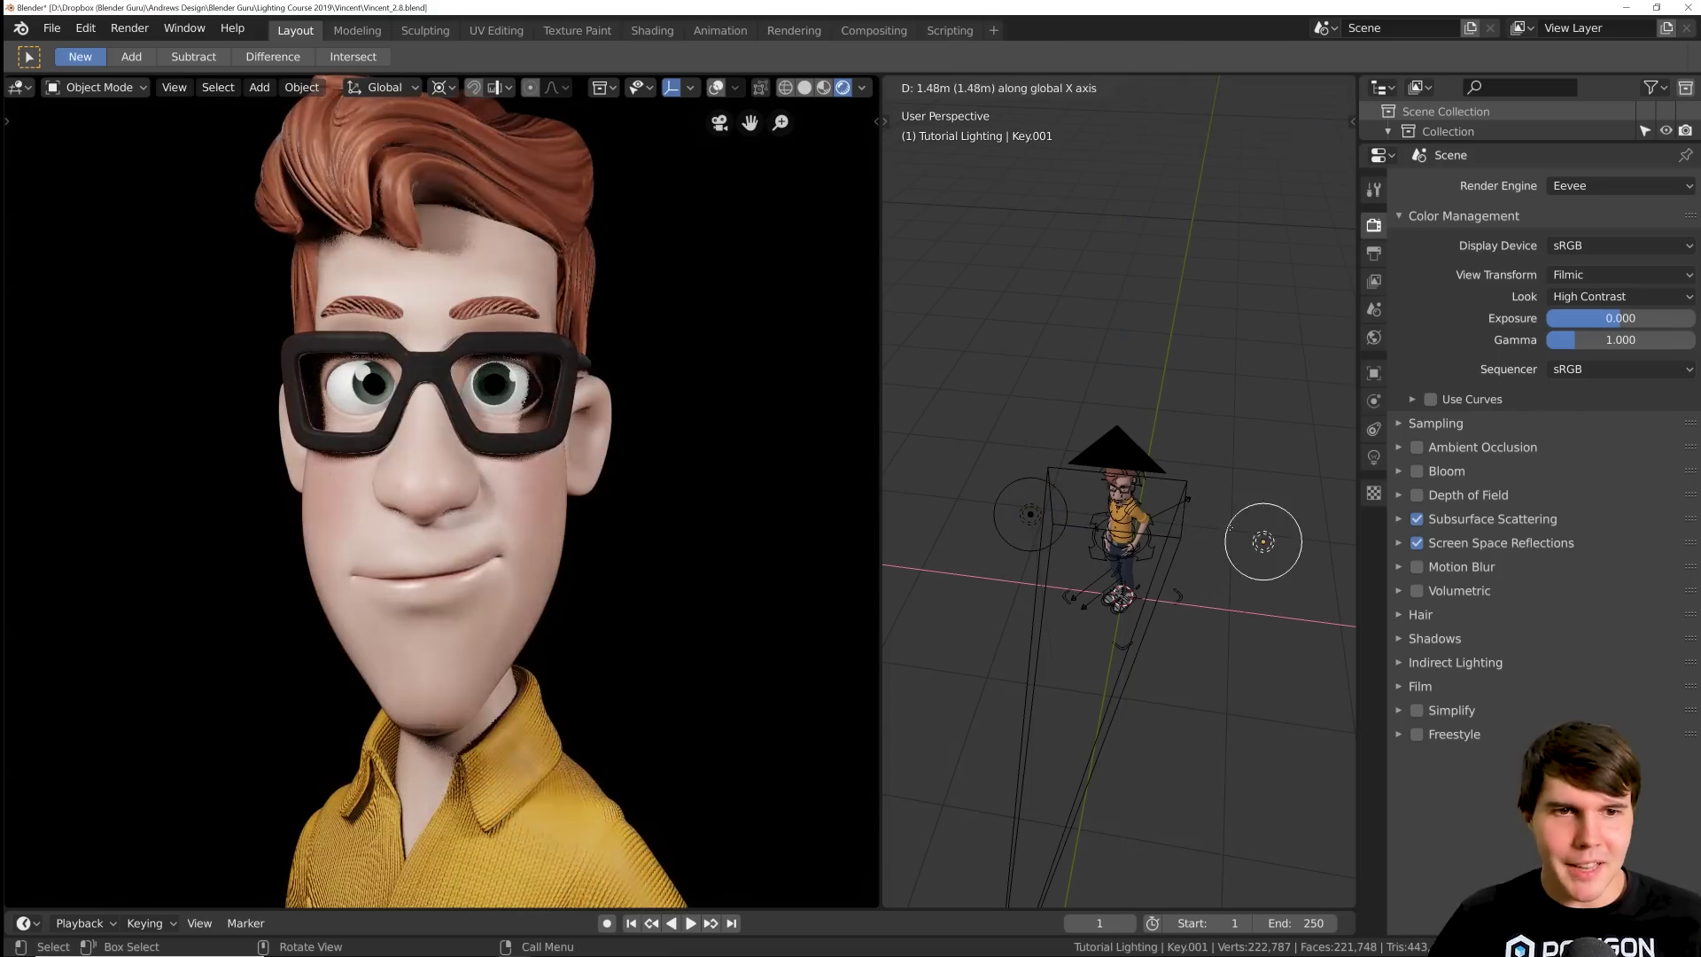
click(1131, 514)
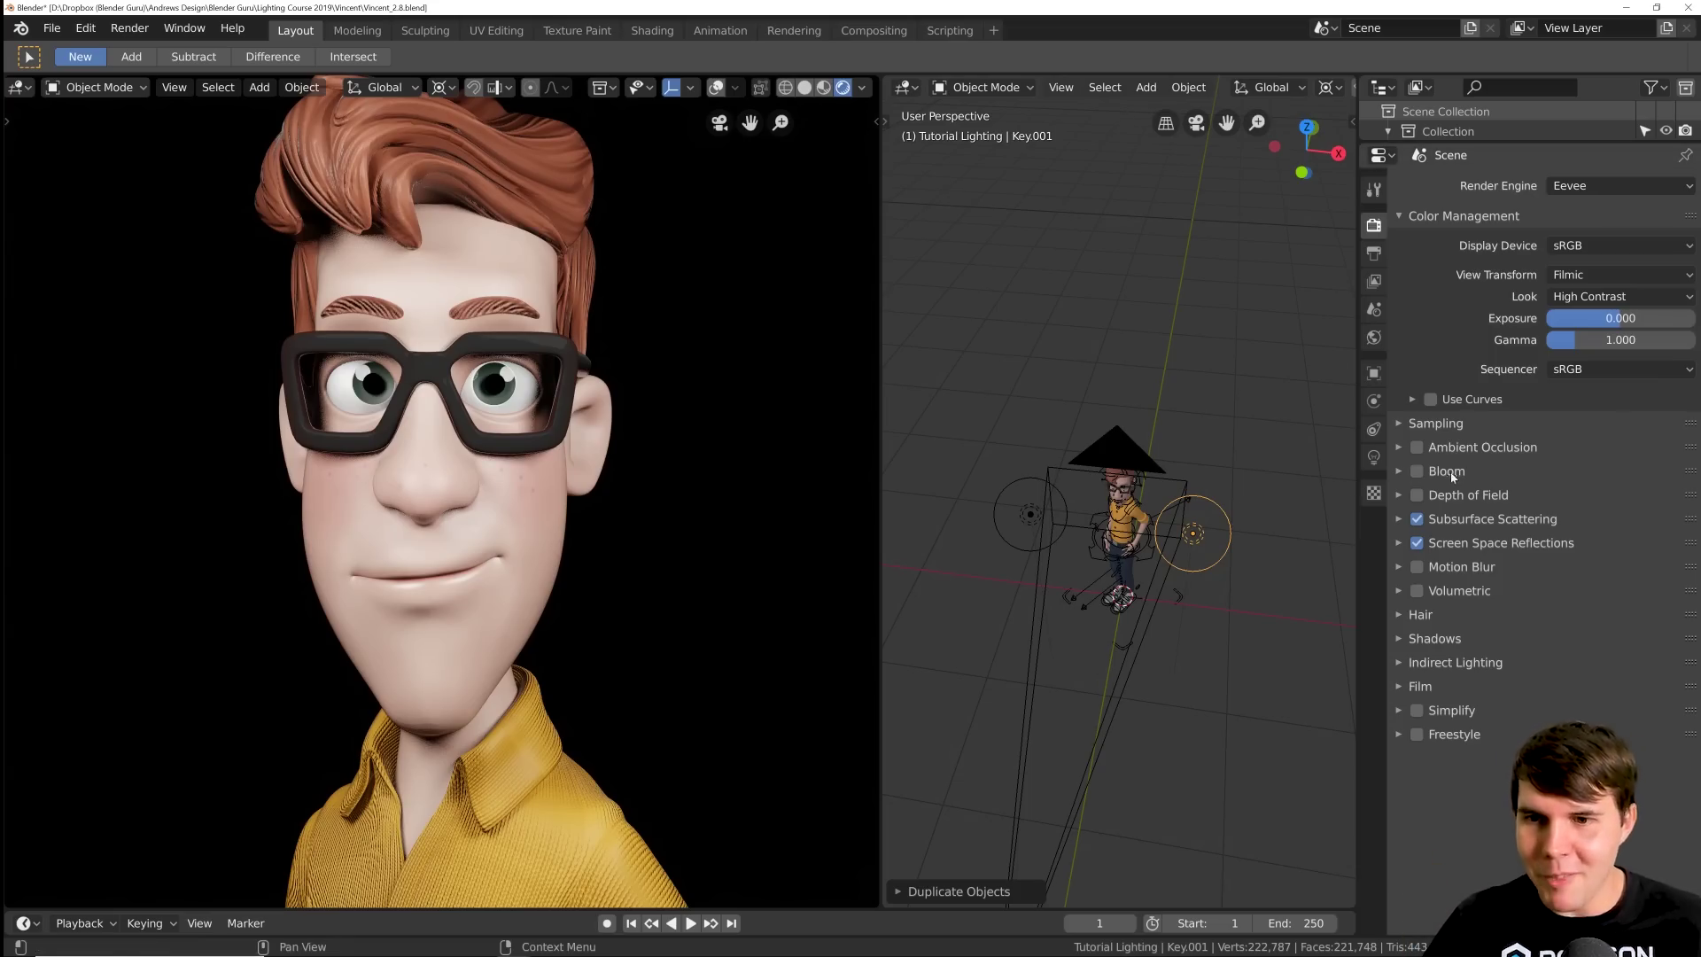
- Set the duplicated light's power to 0 W and move the light slightly lower beside the character's head
click(1374, 457)
click(1606, 317)
text(0)
key(Return)
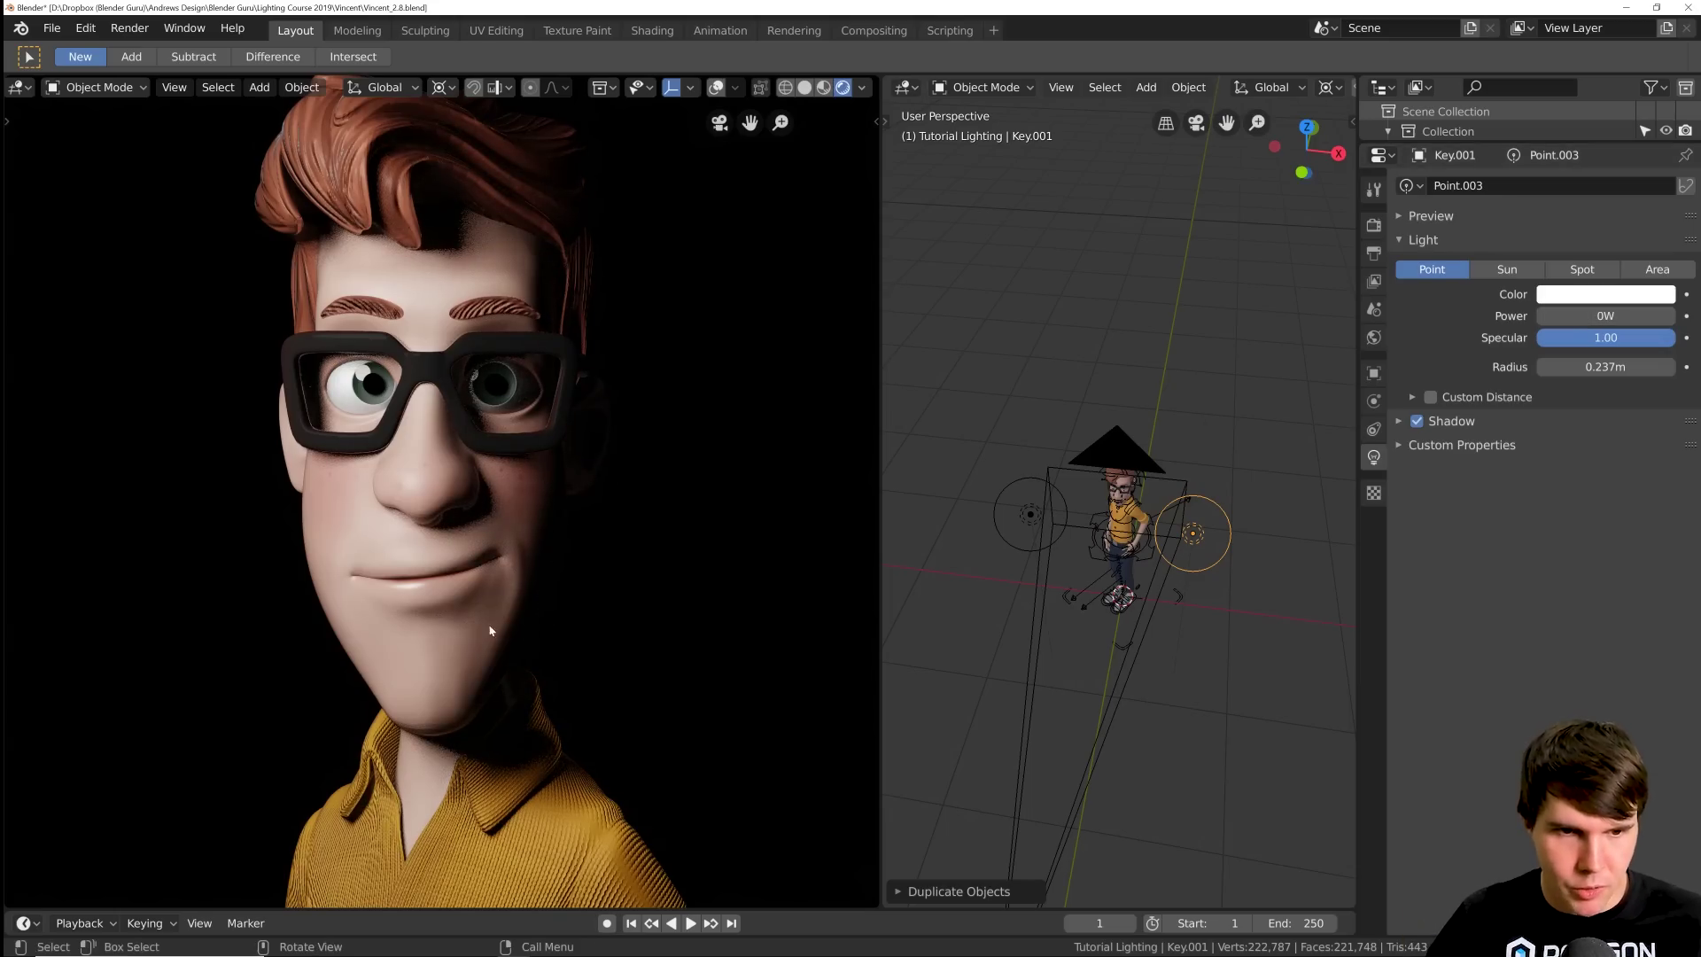
mouse_move(1159, 484)
middle_down()
mouse_move(1183, 465)
mouse_move(1143, 483)
middle_up()
key(g)
click(1174, 478)
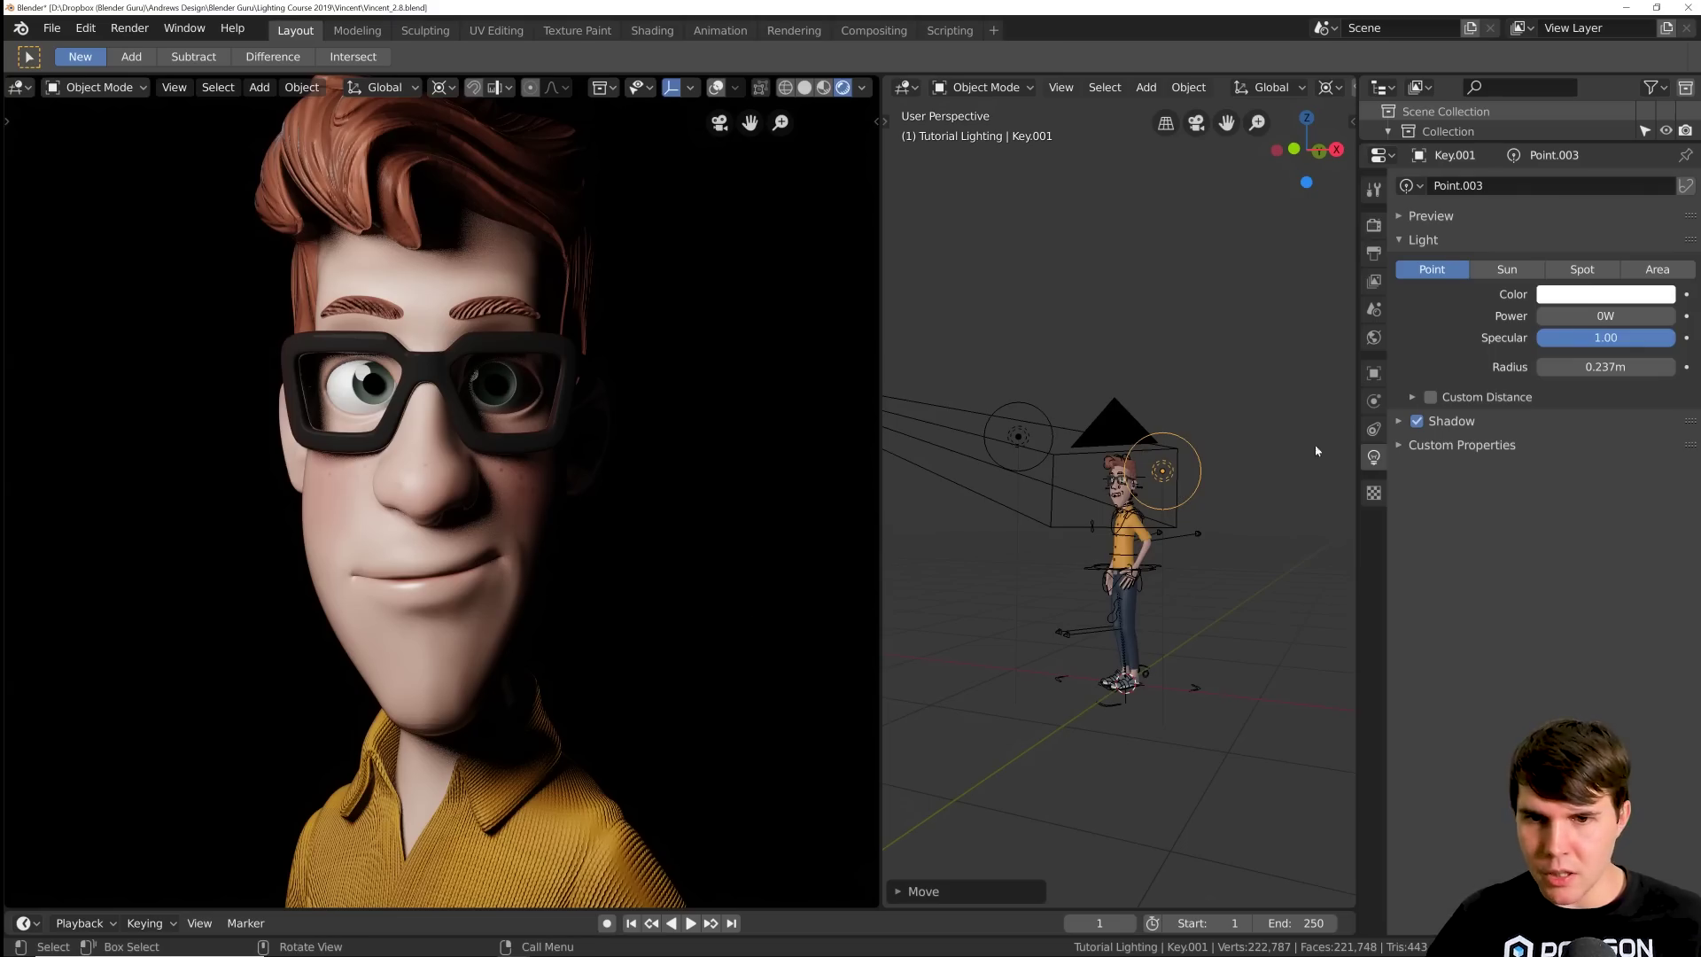
- Raise the duplicated light's power to about 55 mW so it softly fills the shadowed side of the face
drag(1595, 316, 1612, 316)
middle_drag(656, 523, 455, 446)
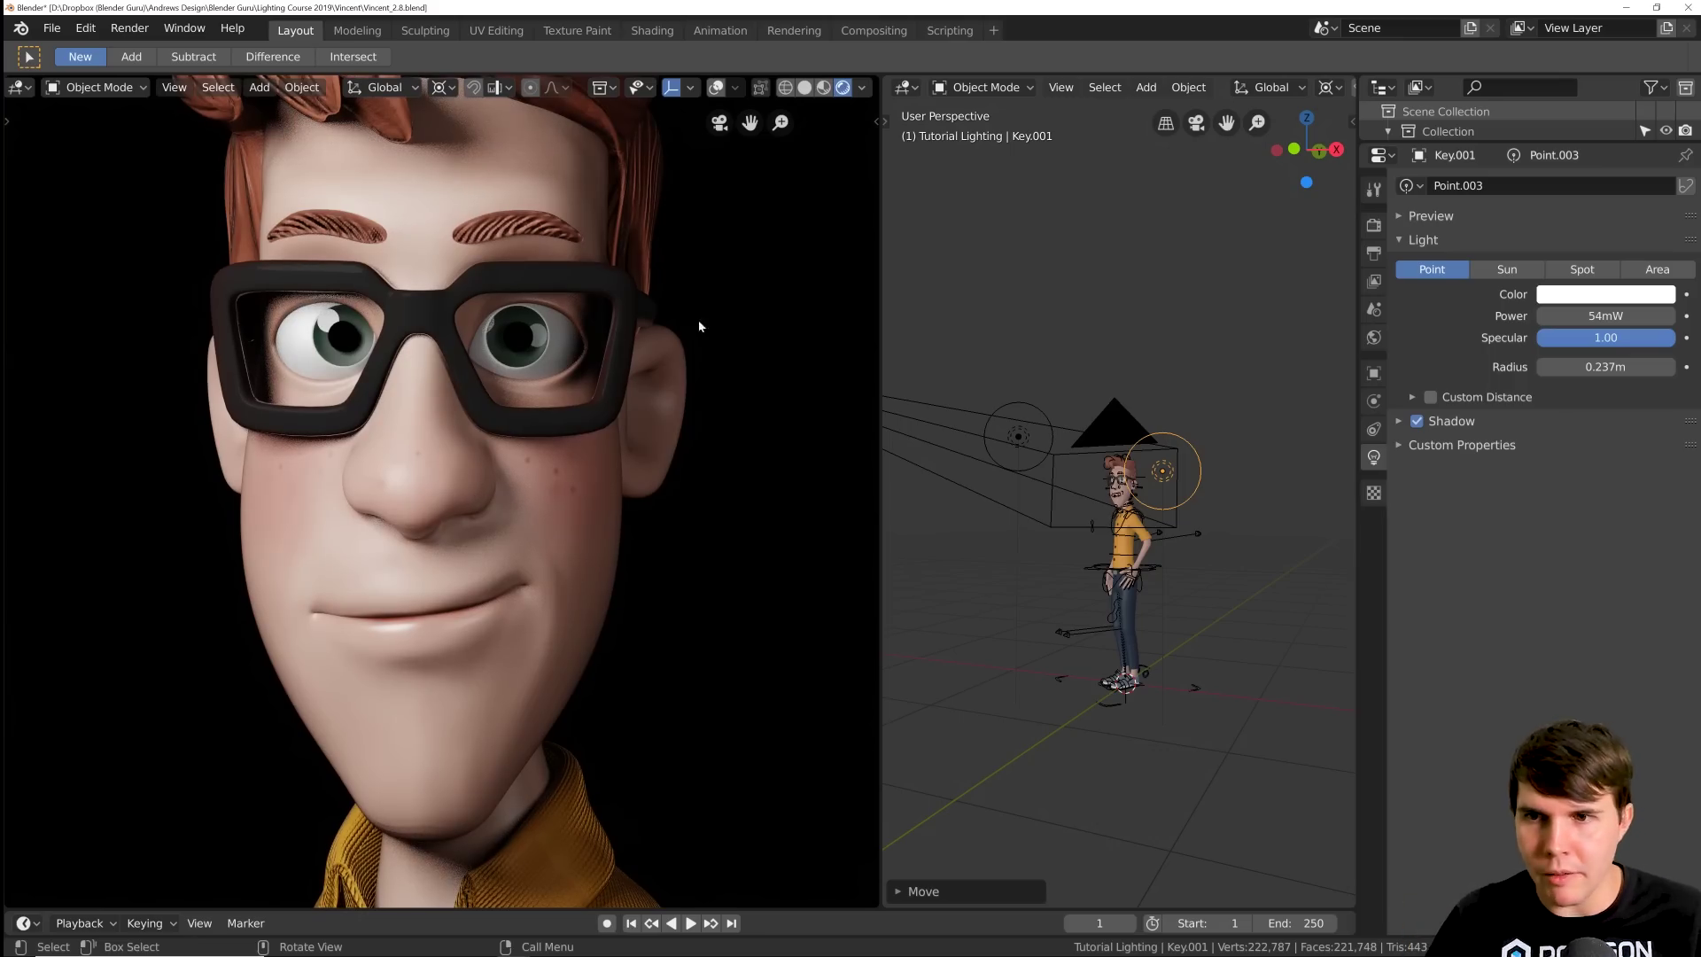
drag(1605, 315, 1575, 315)
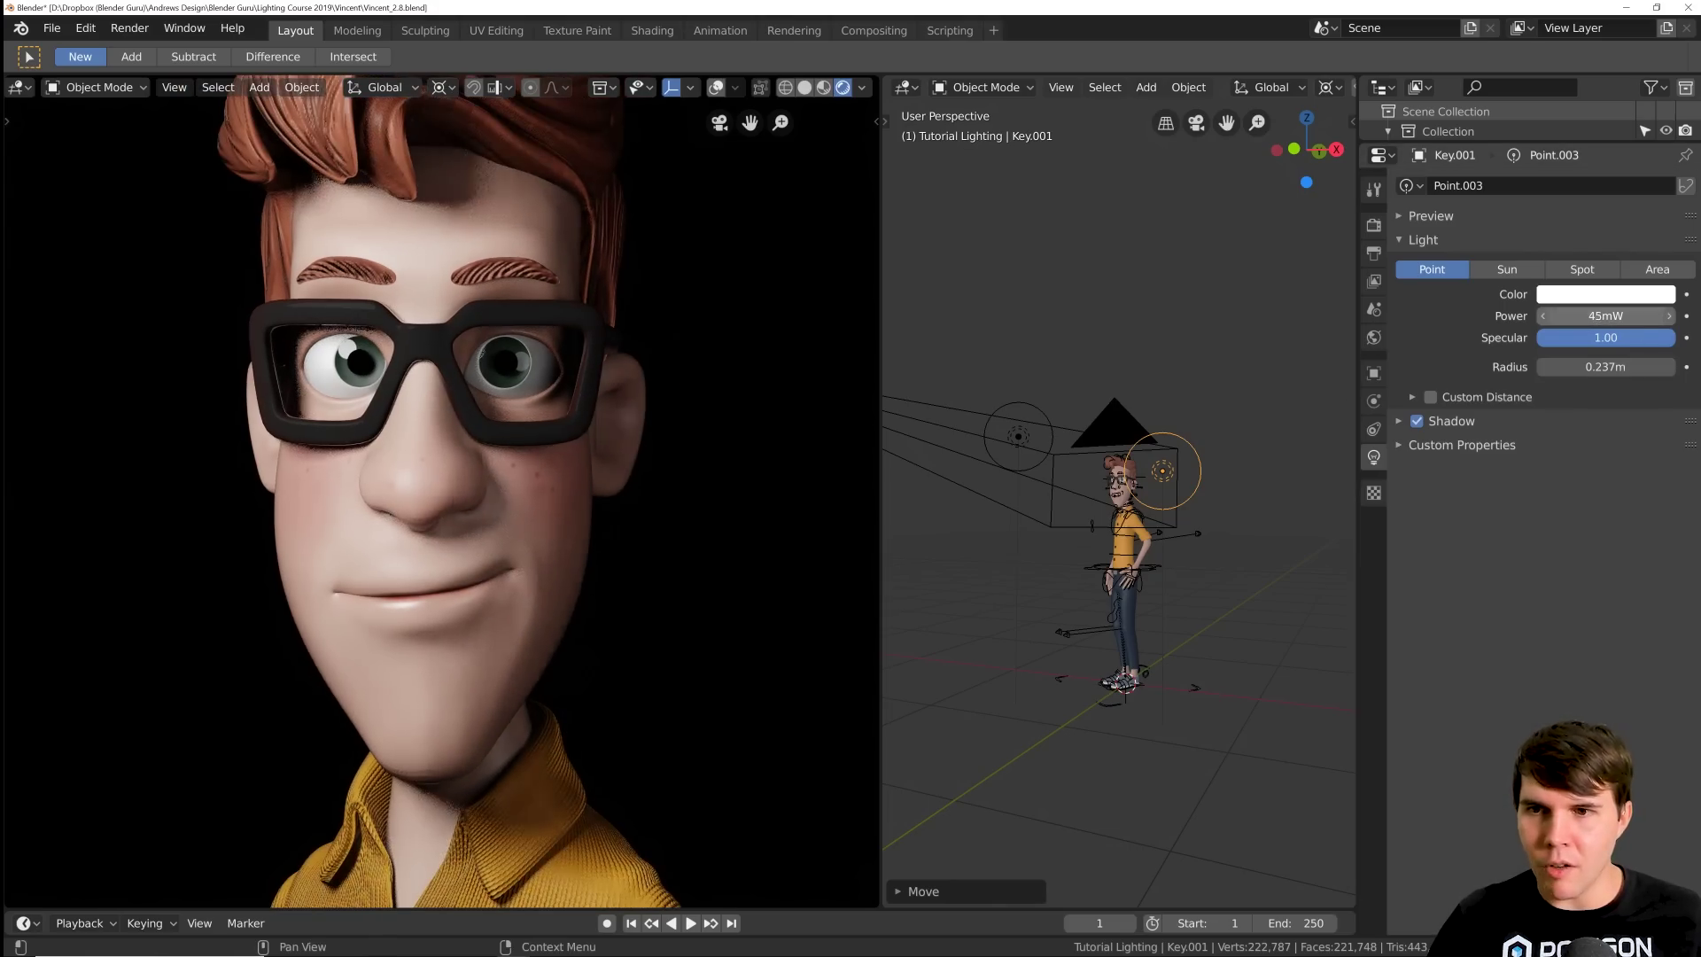
drag(1605, 315, 1622, 315)
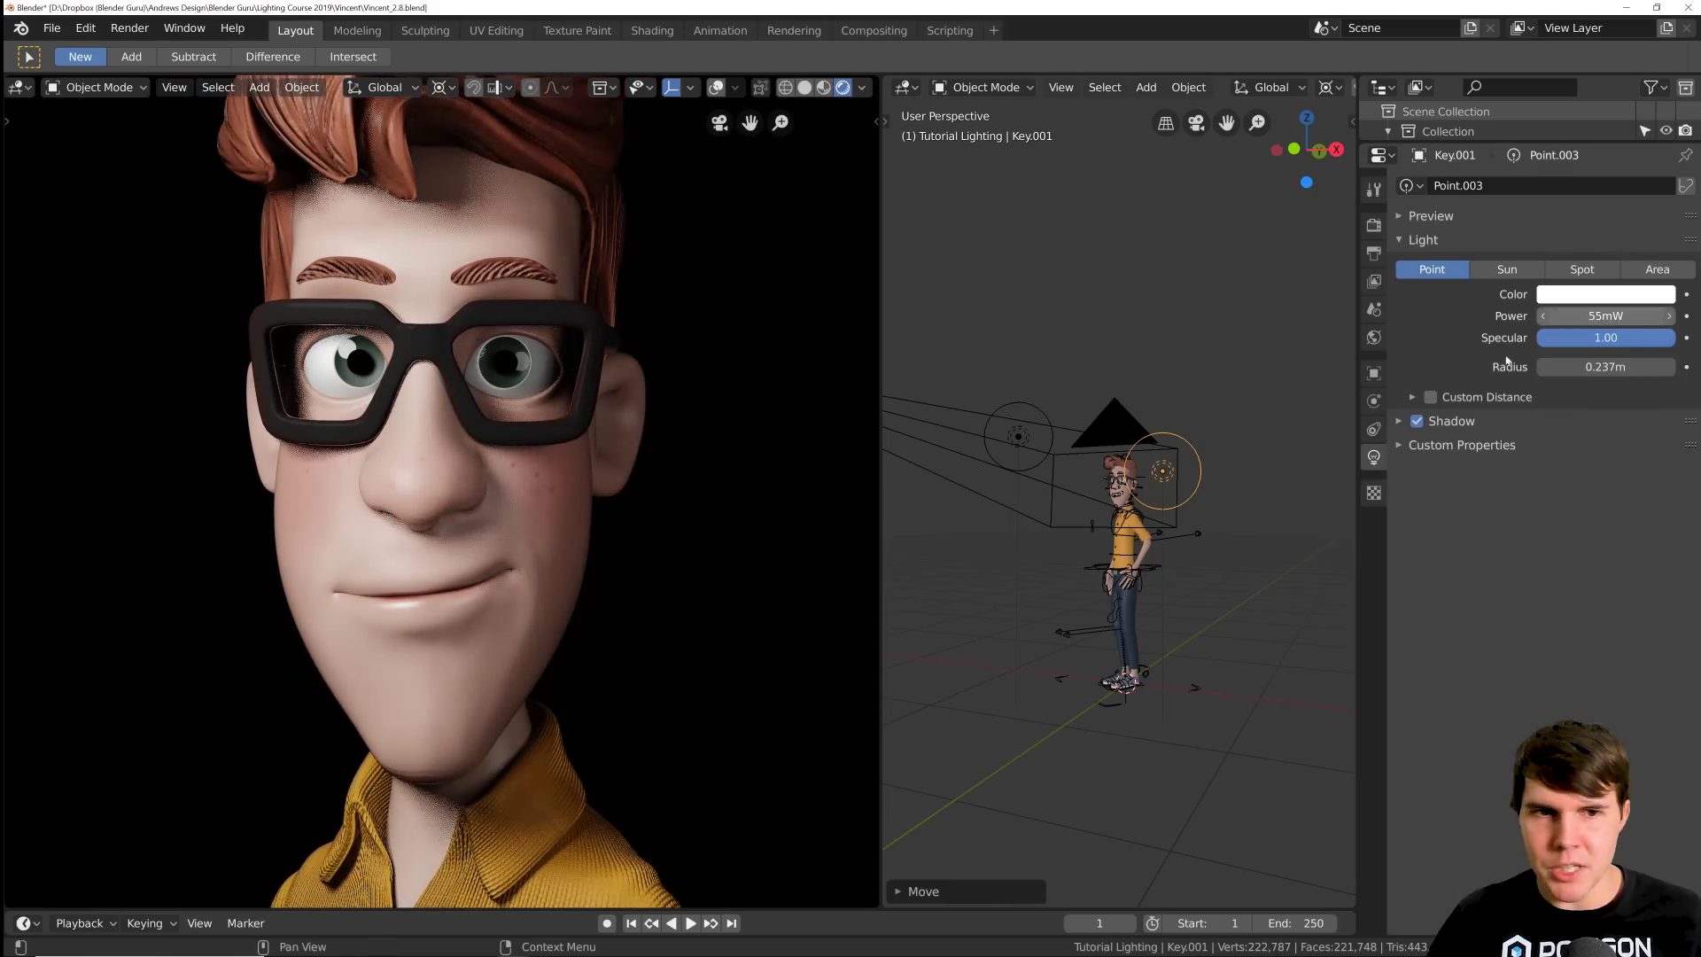
- Enlarge the fill light's radius to about 0.495 m and check the shading from the side and through the camera
scroll(1176, 478, up, 3)
drag(1605, 367, 1650, 367)
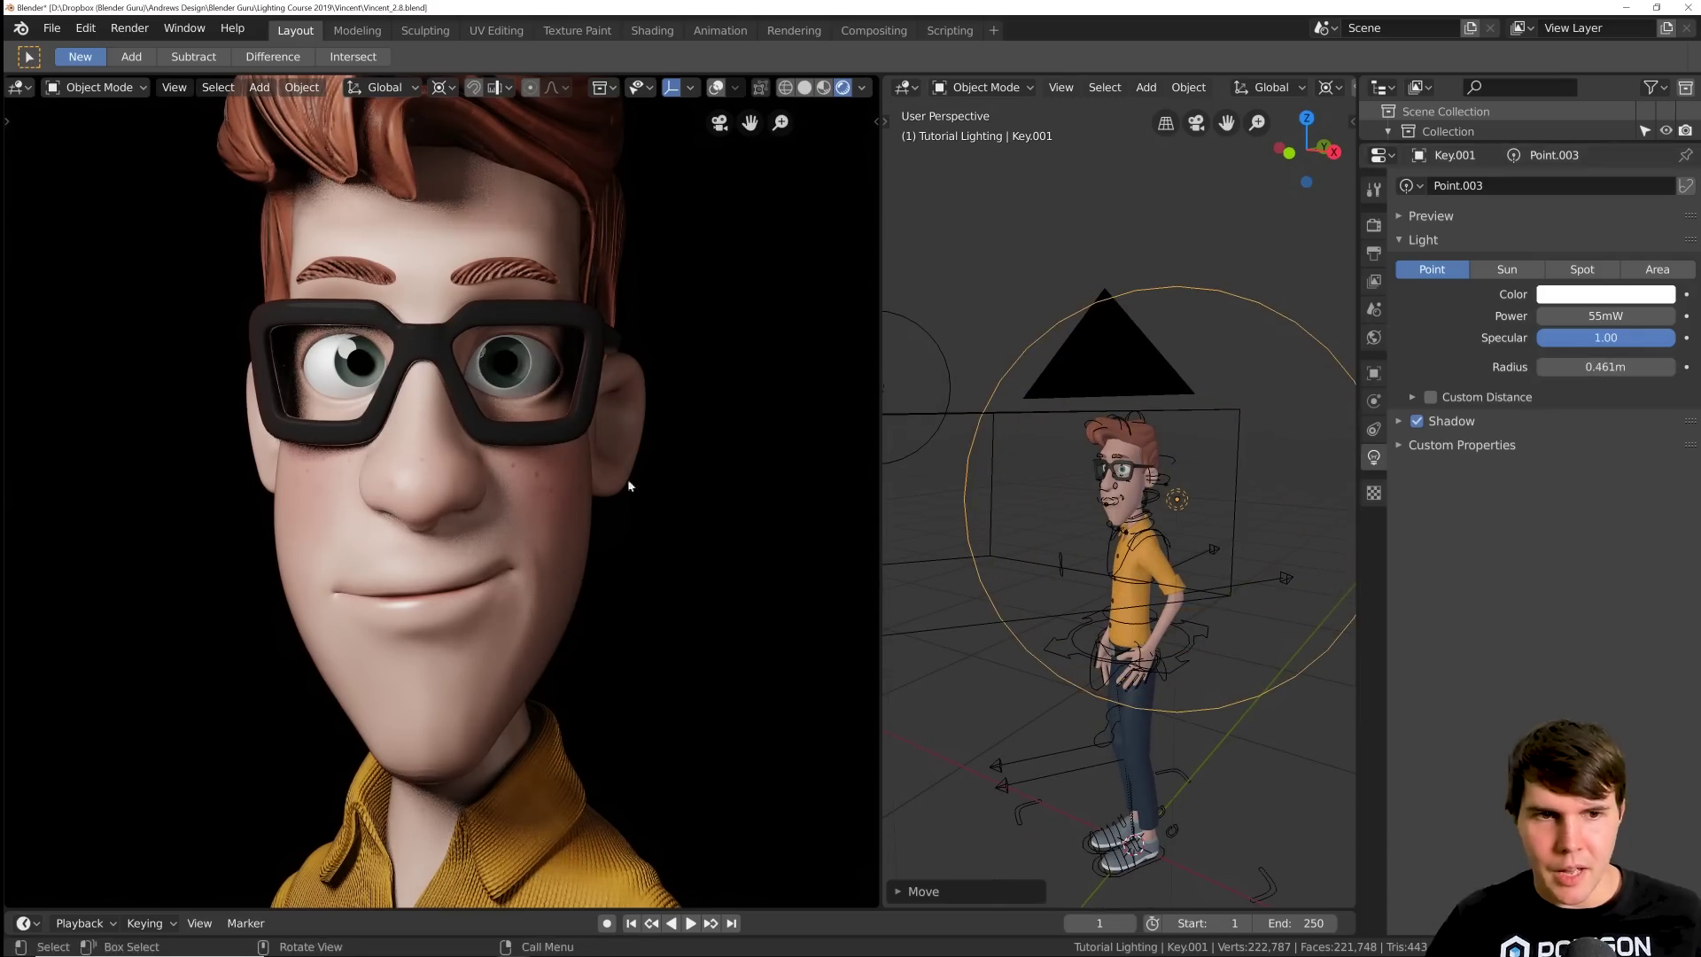
key(KP_0)
scroll(554, 496, up, 5)
scroll(1164, 509, down, 5)
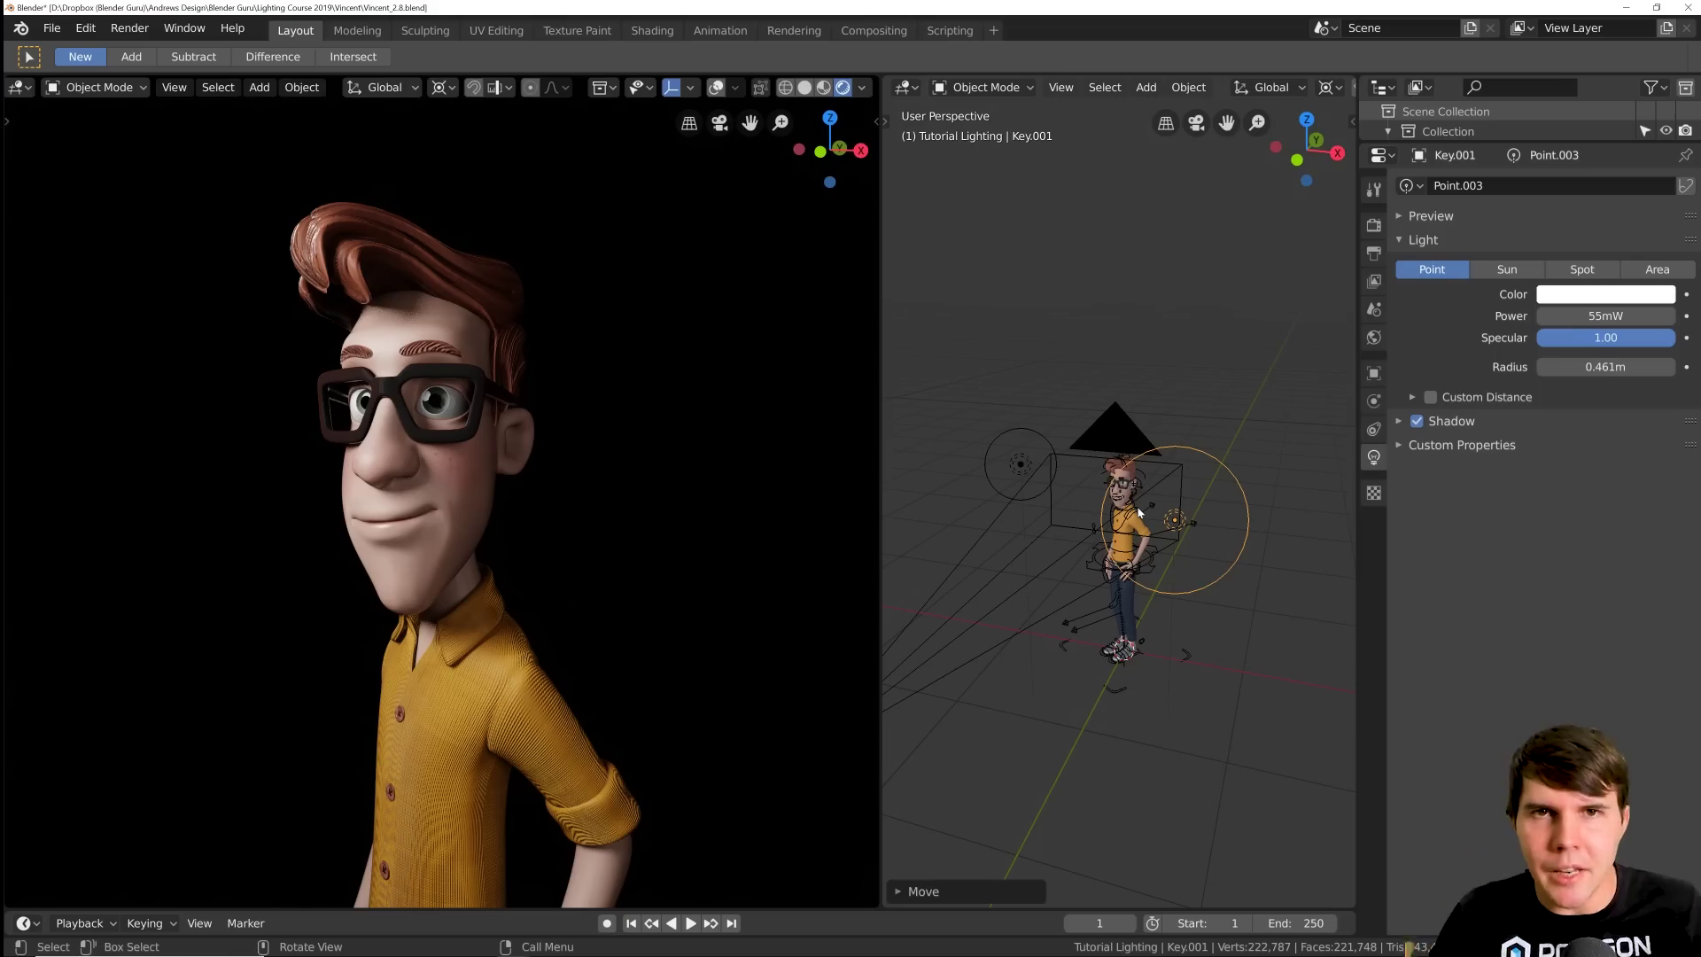
drag(1602, 366, 1602, 365)
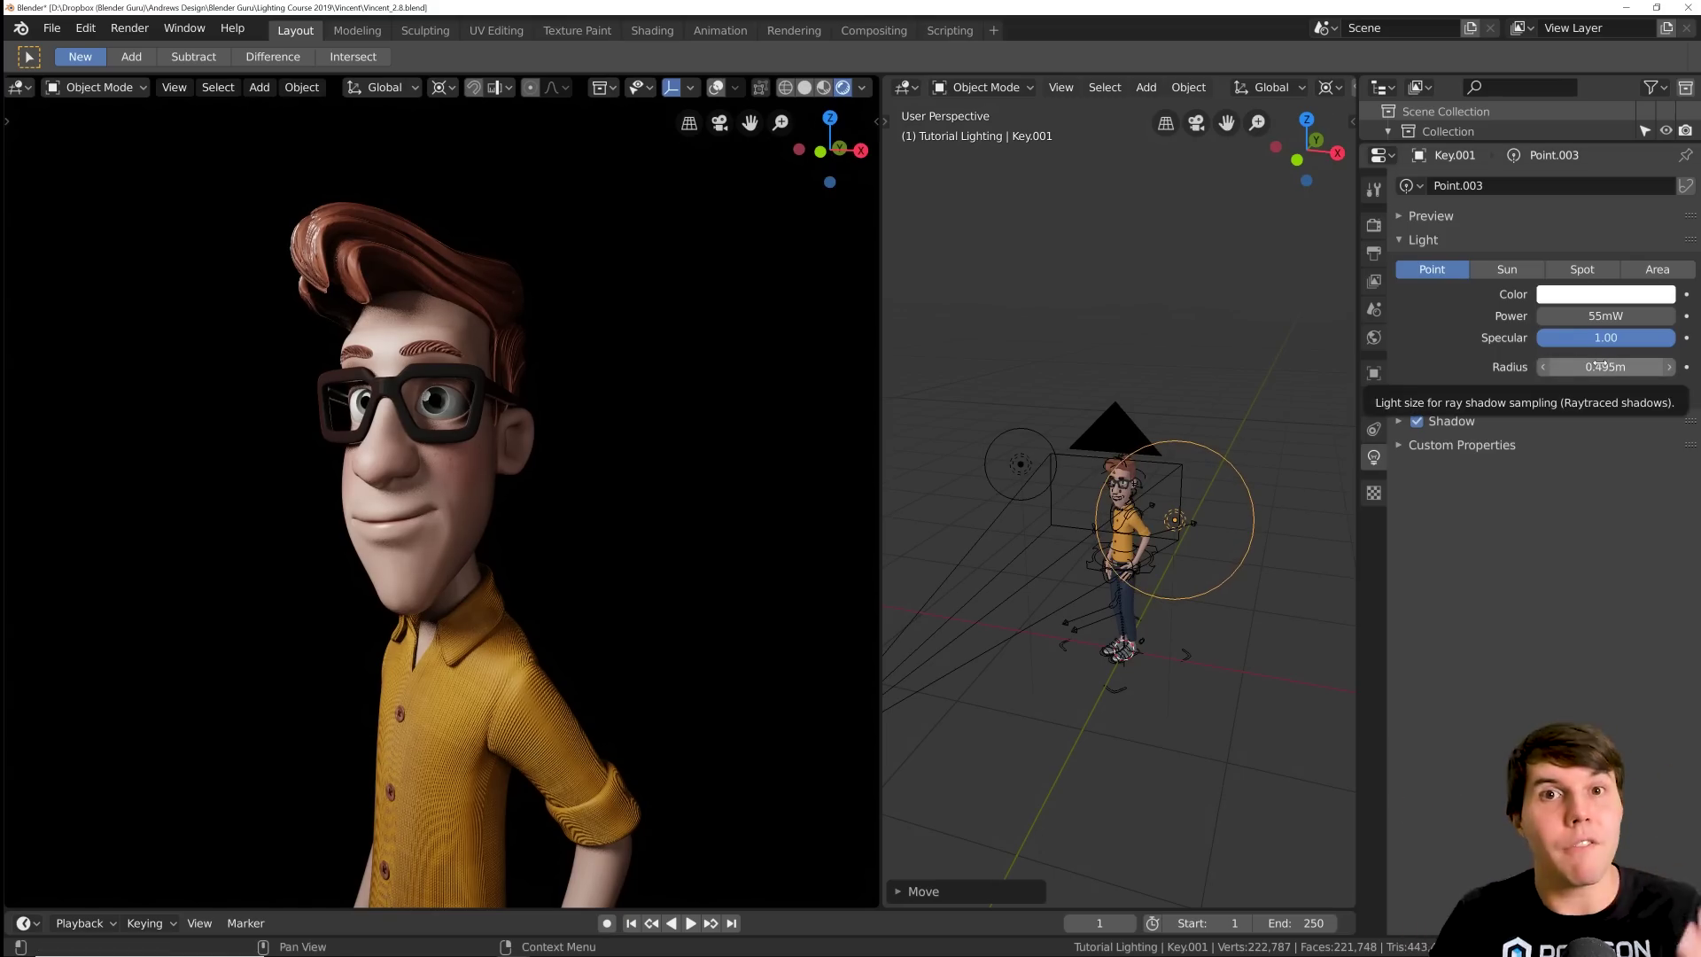
scroll(656, 392, up, 3)
middle_drag(655, 392, 607, 413)
scroll(610, 408, down, 3)
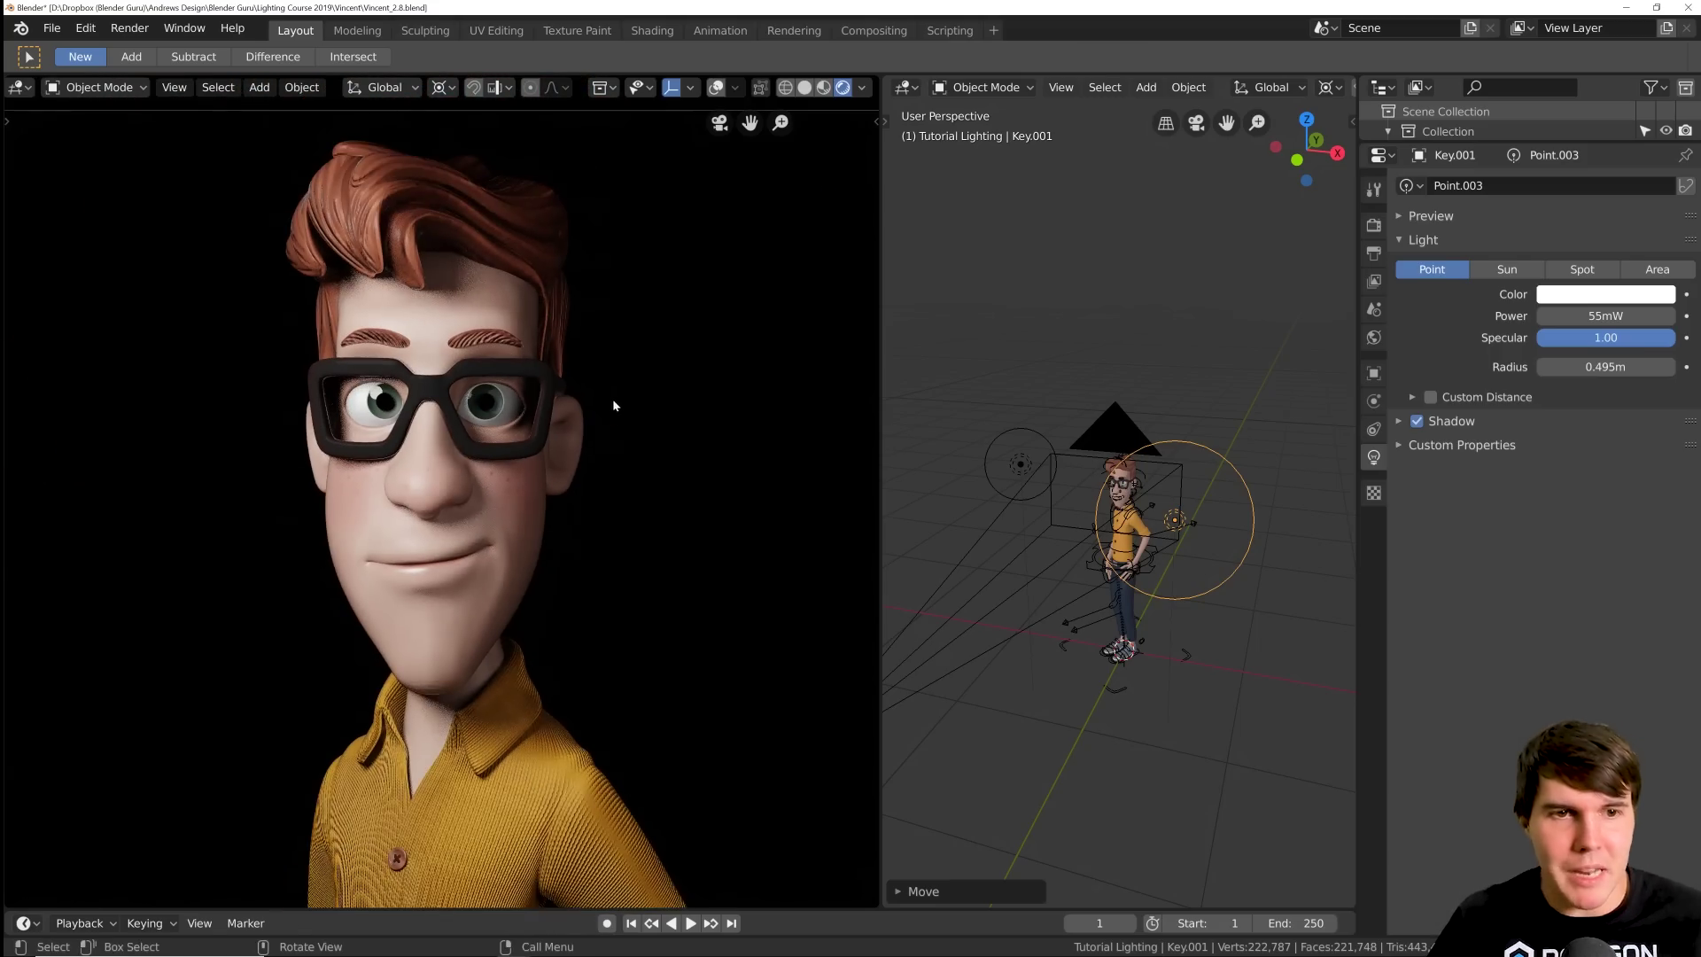
- Duplicate the Key light in top view, place the copy behind the character about 1 m over in X and 1.8 m in Y, and adjust its height
scroll(1083, 489, down, 2)
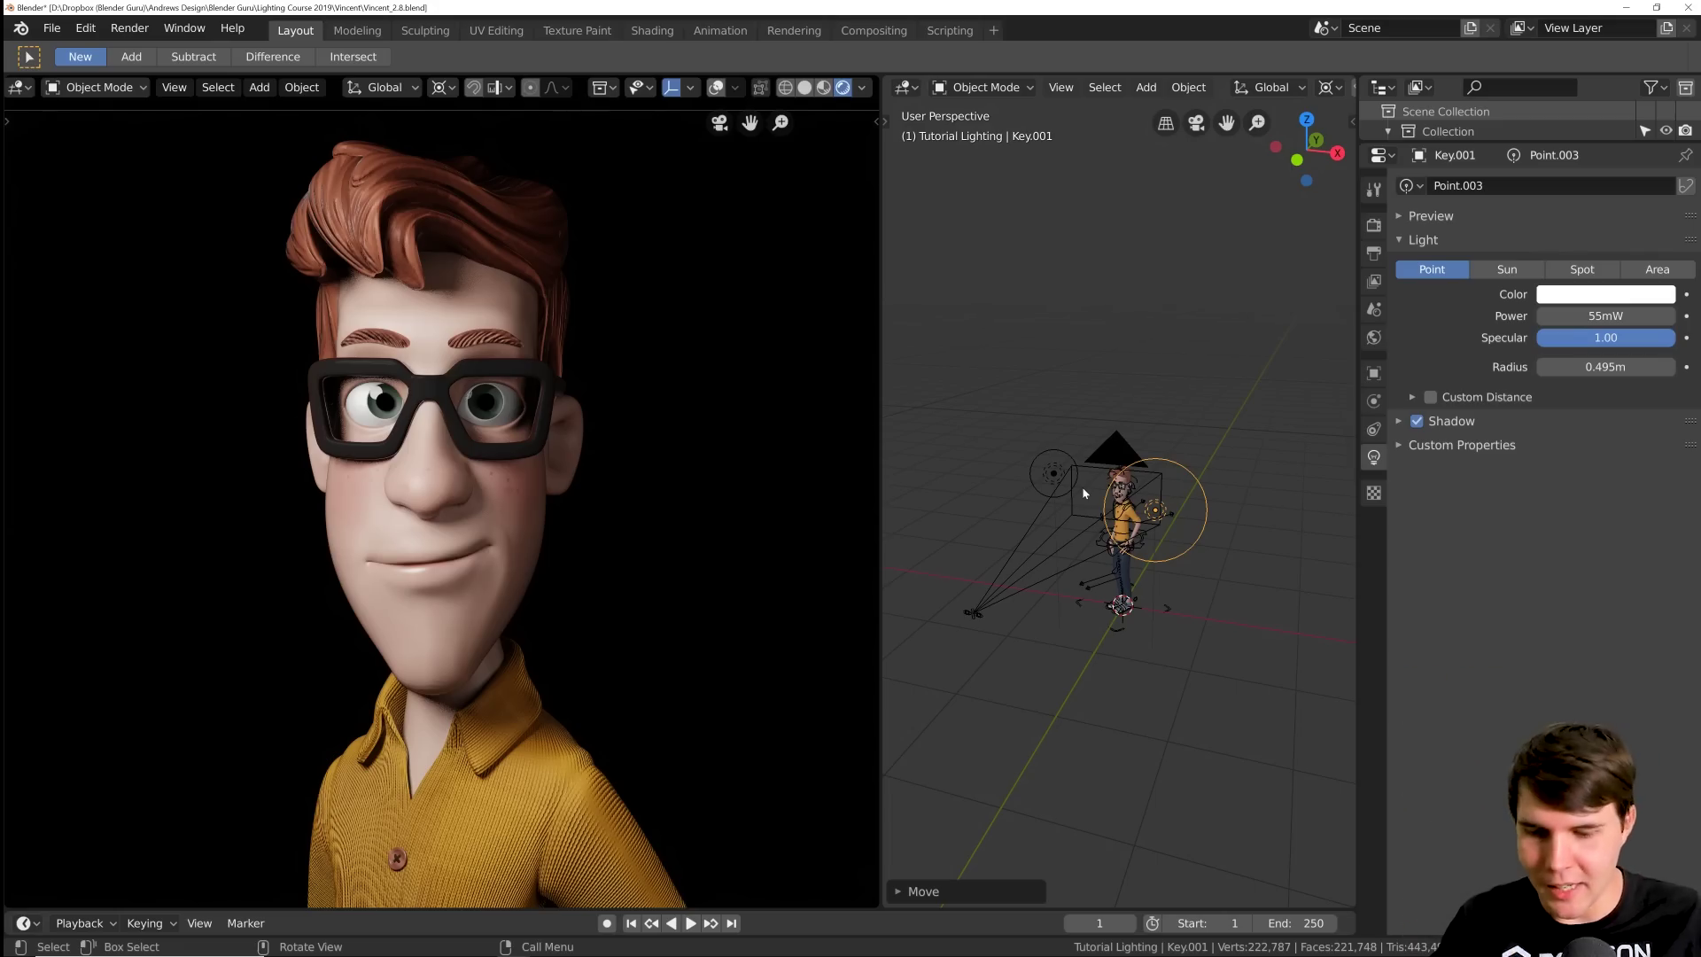
key(KP_7)
scroll(1120, 532, up, 2)
click(1031, 623)
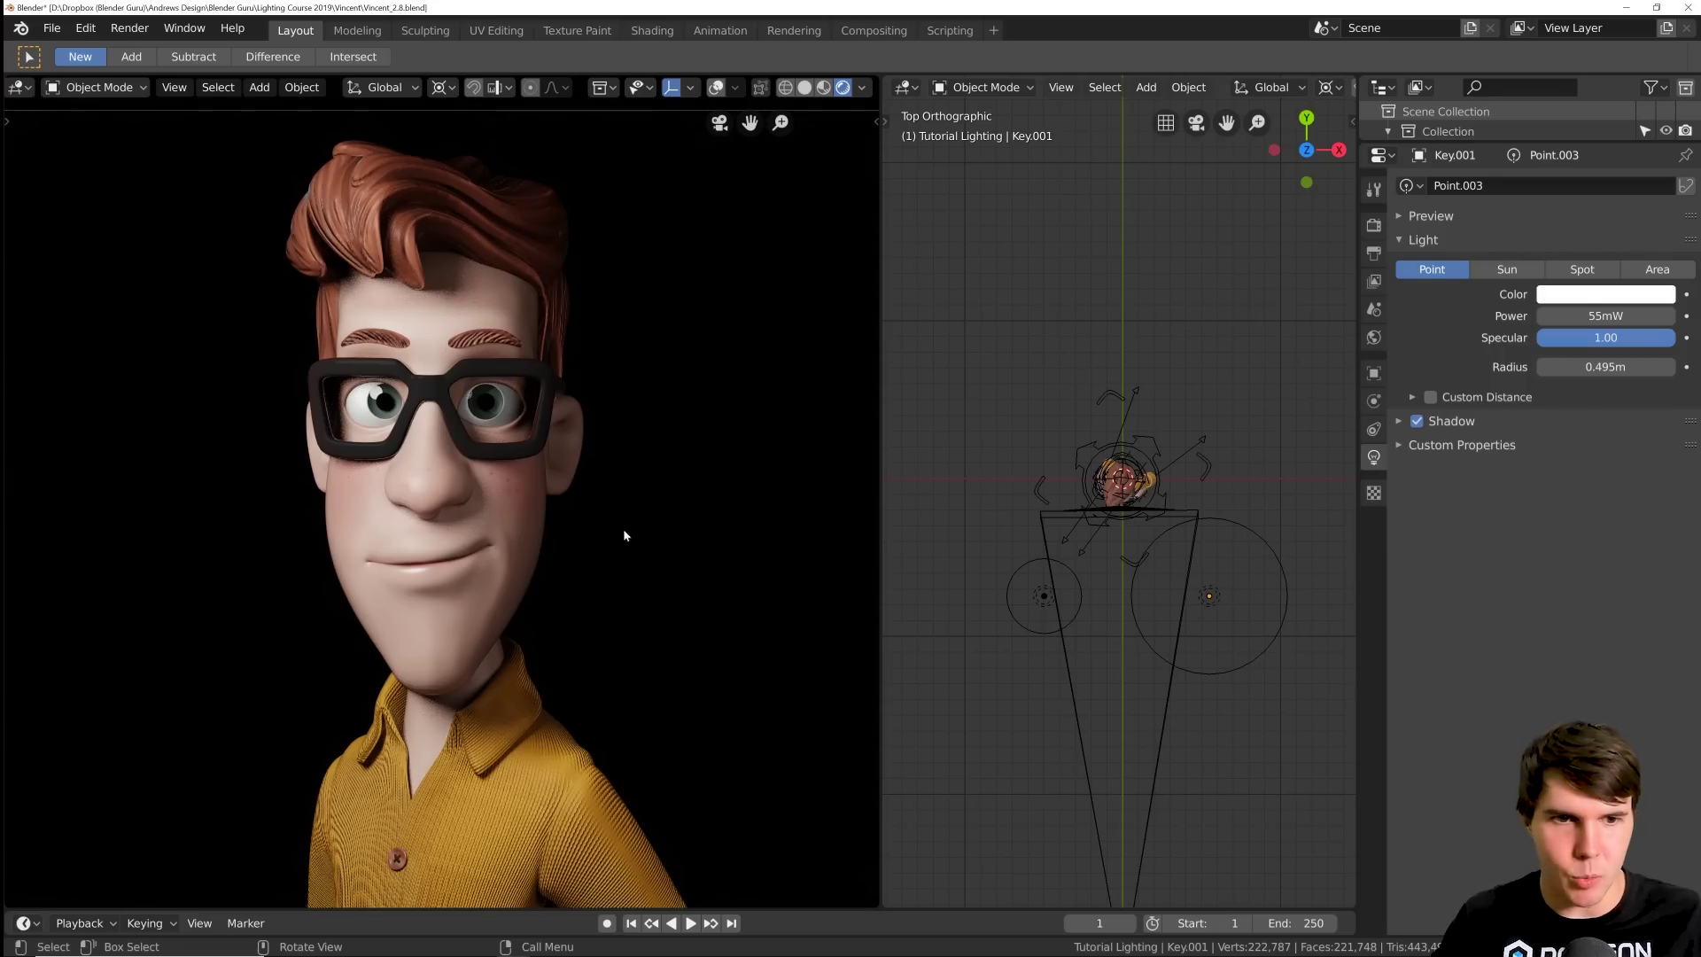
click(1005, 593)
scroll(1005, 594, down, 2)
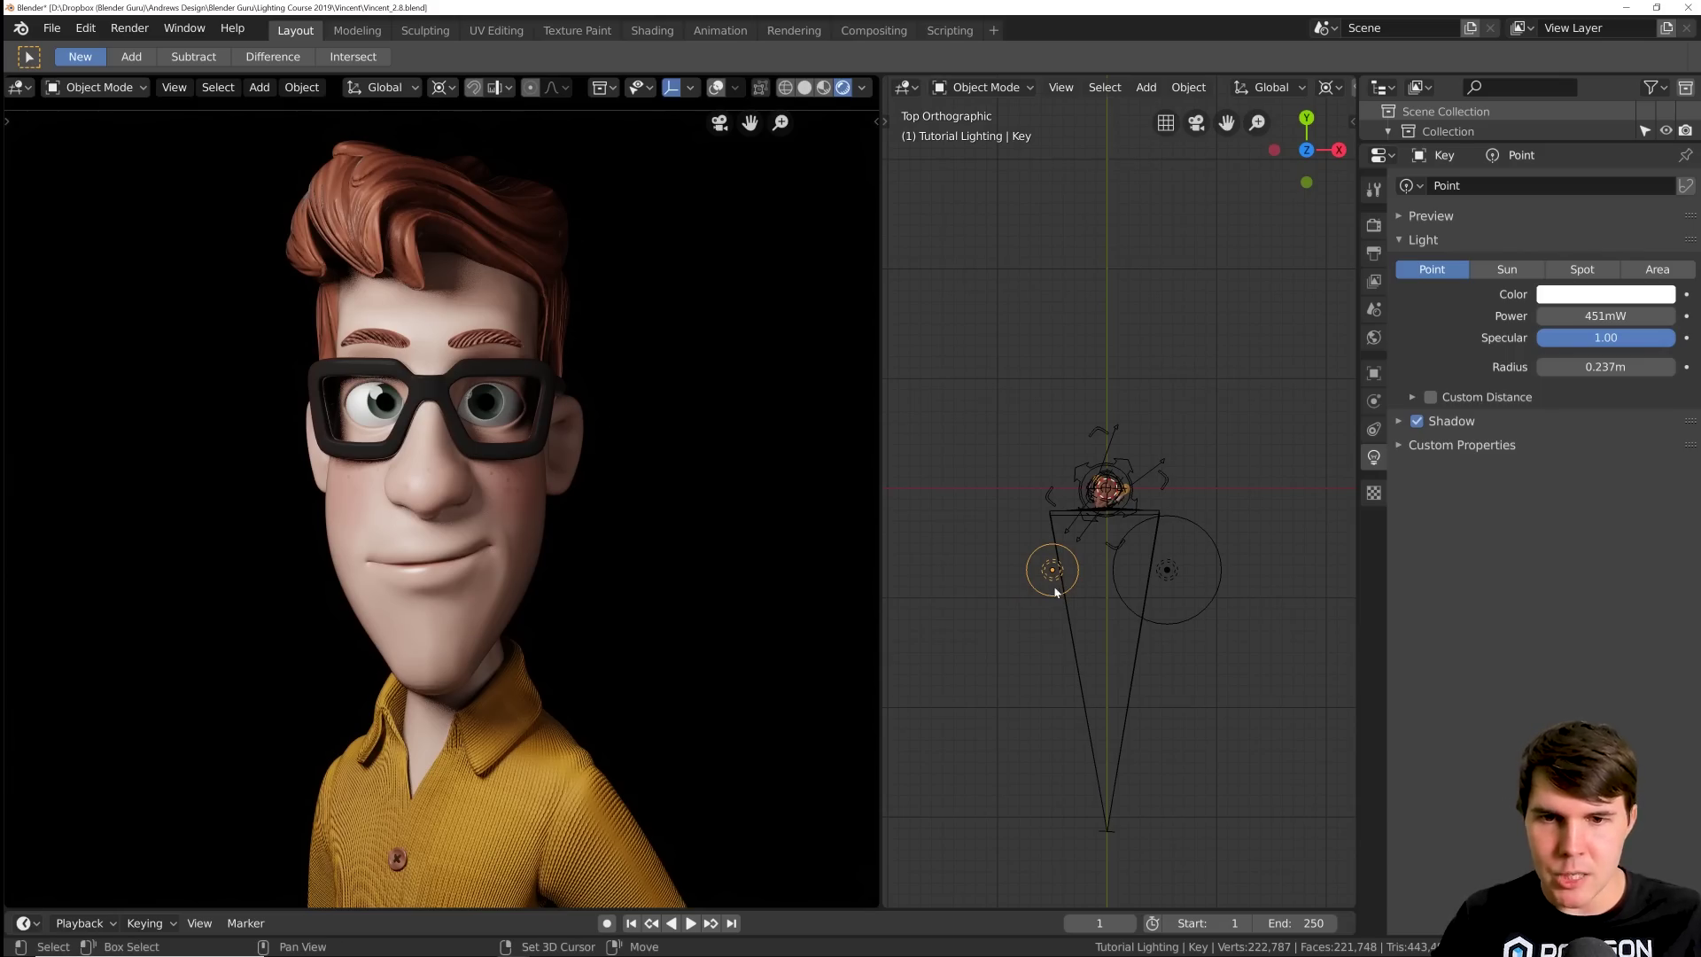
key(shift+d)
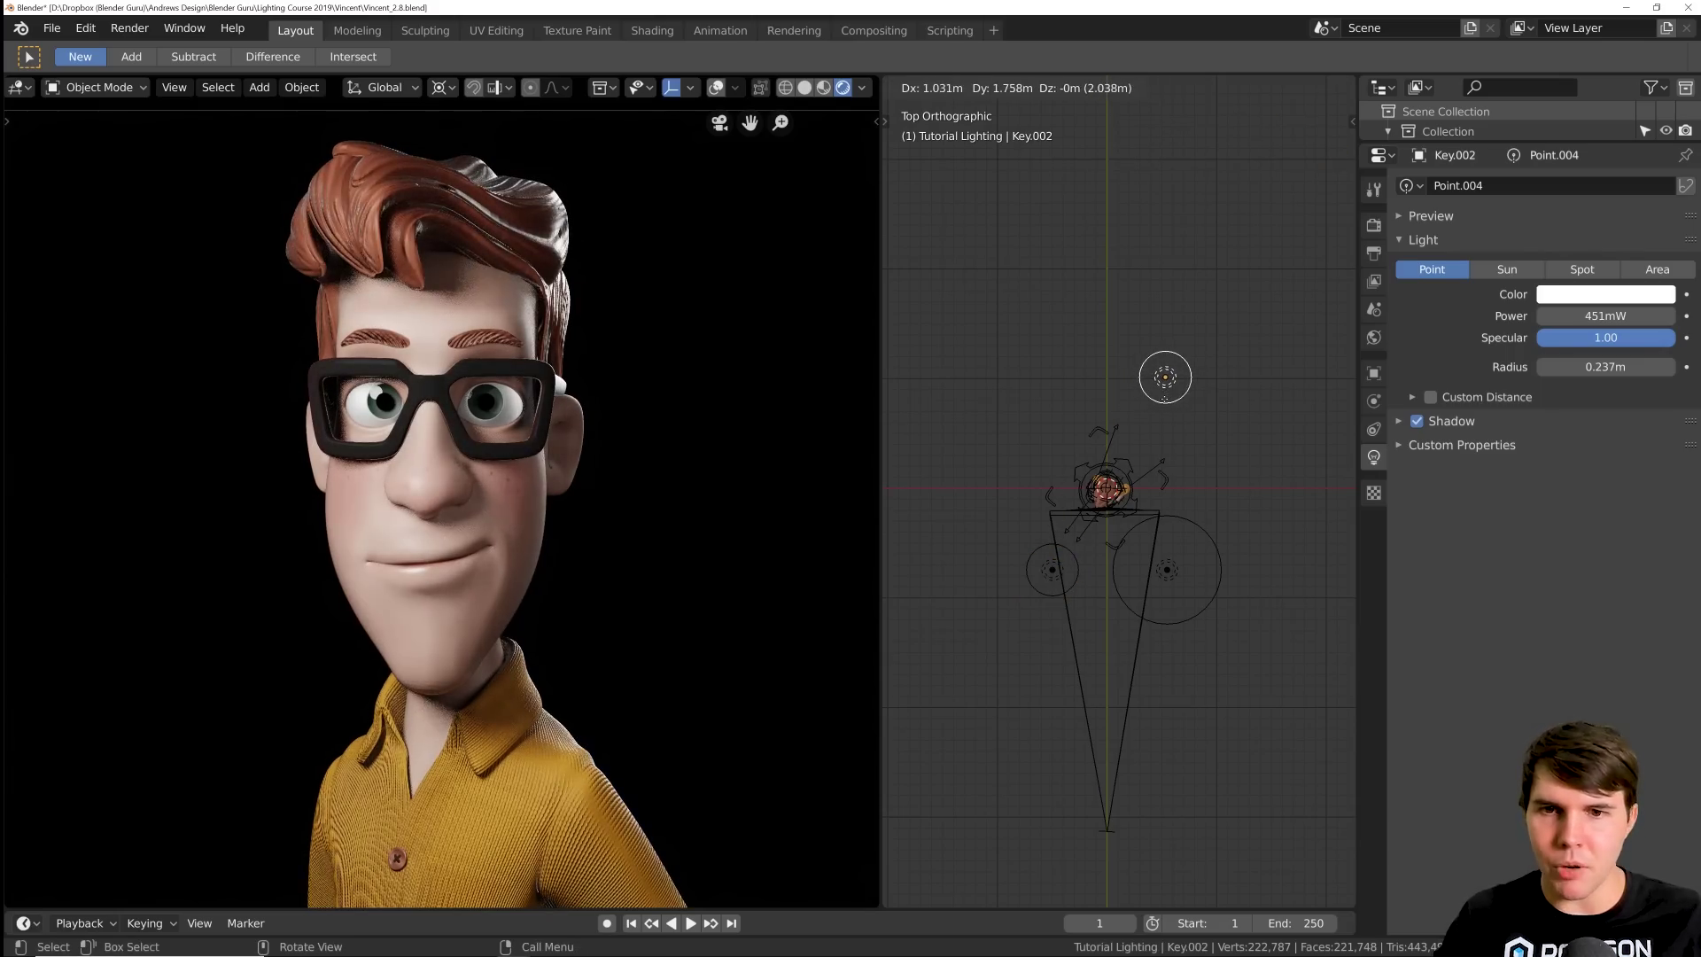
key(z)
middle_drag(1159, 392, 1143, 524)
click(700, 540)
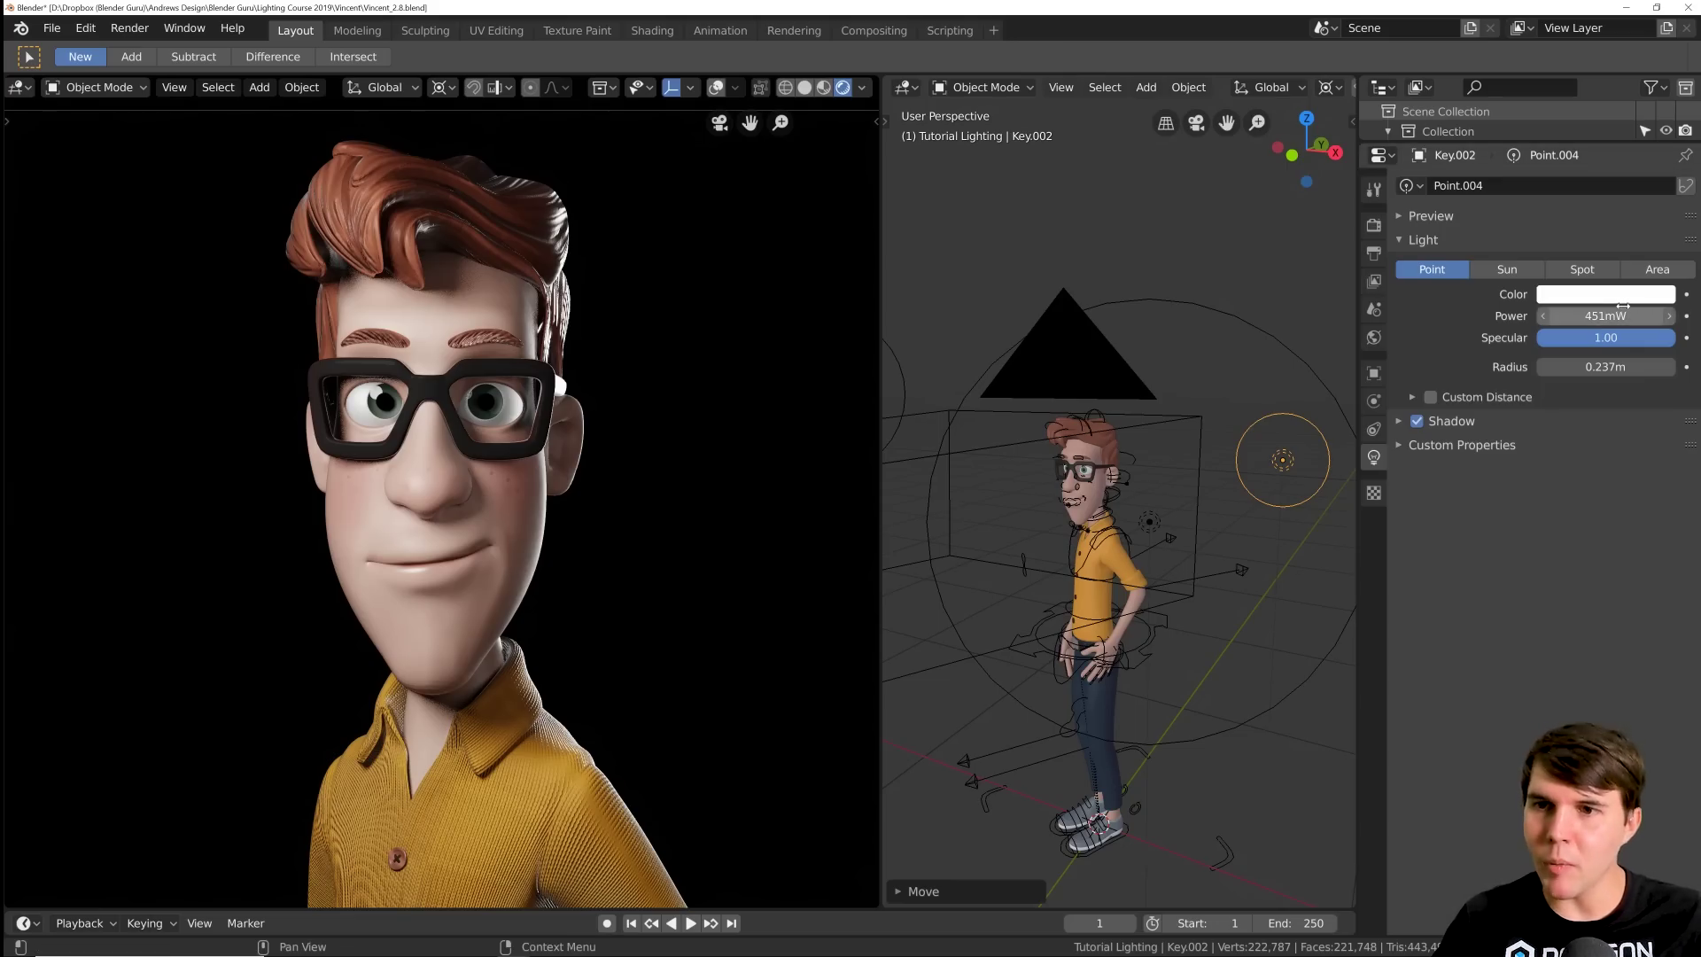
- Reduce the power of the light behind the character to about 159 mW
mouse_move(1605, 316)
mouse_down()
mouse_move(1524, 316)
mouse_move(1572, 316)
mouse_up()
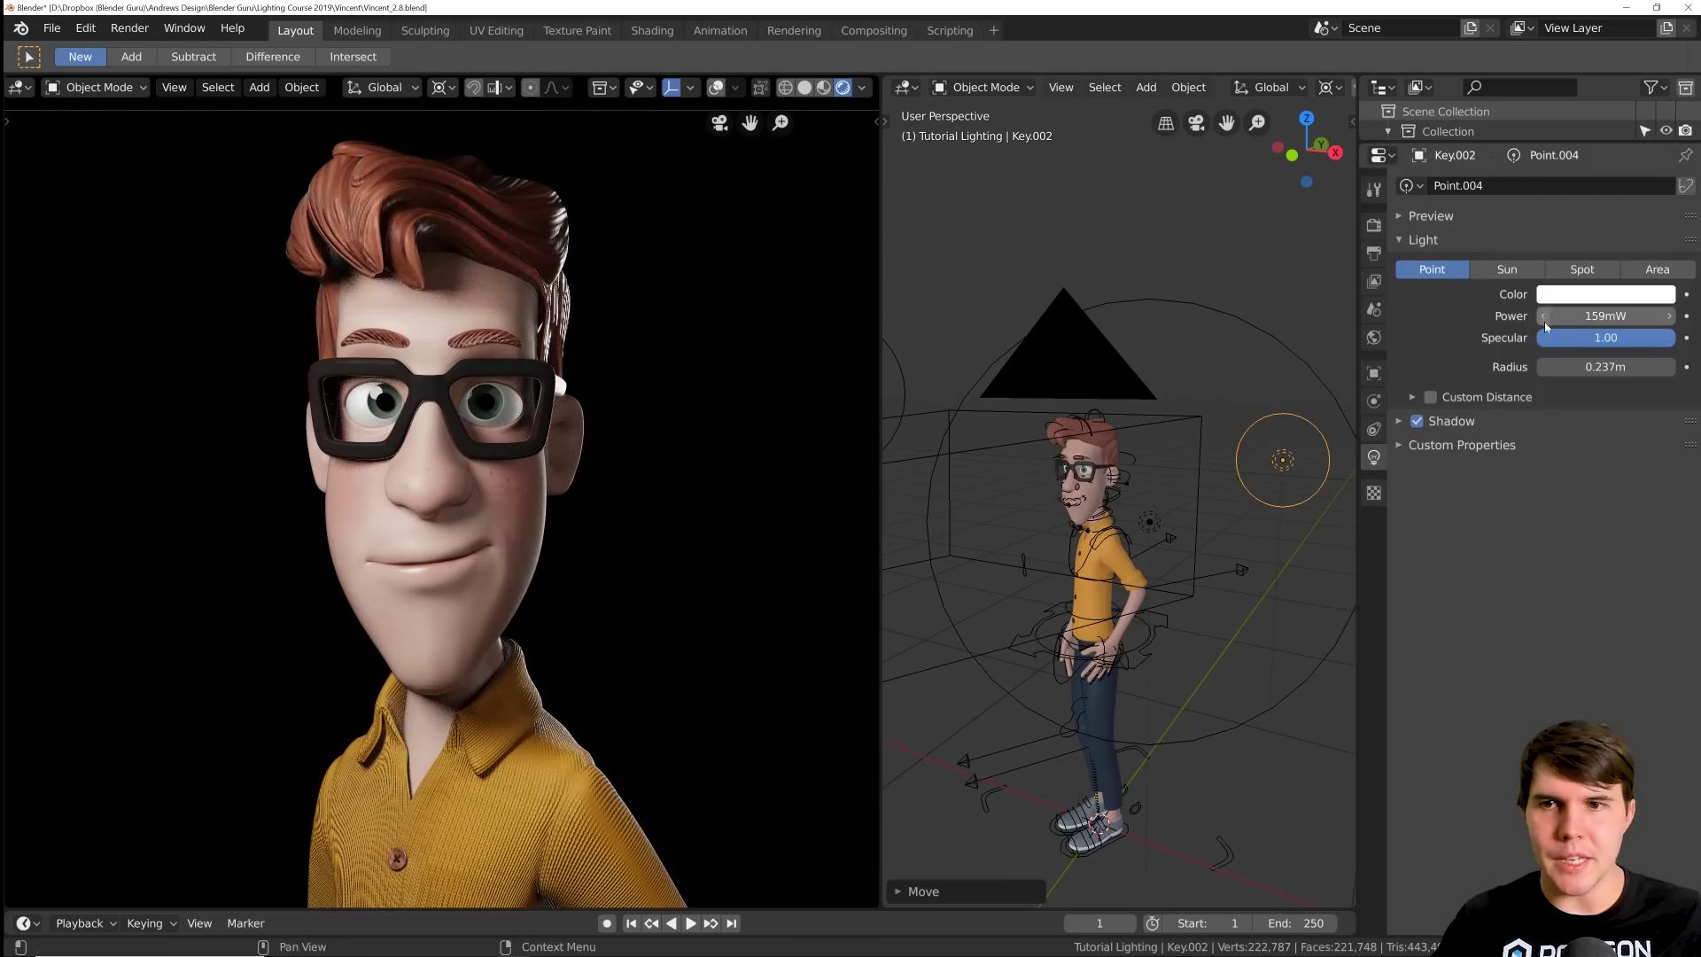
middle_drag(1270, 462, 1303, 465)
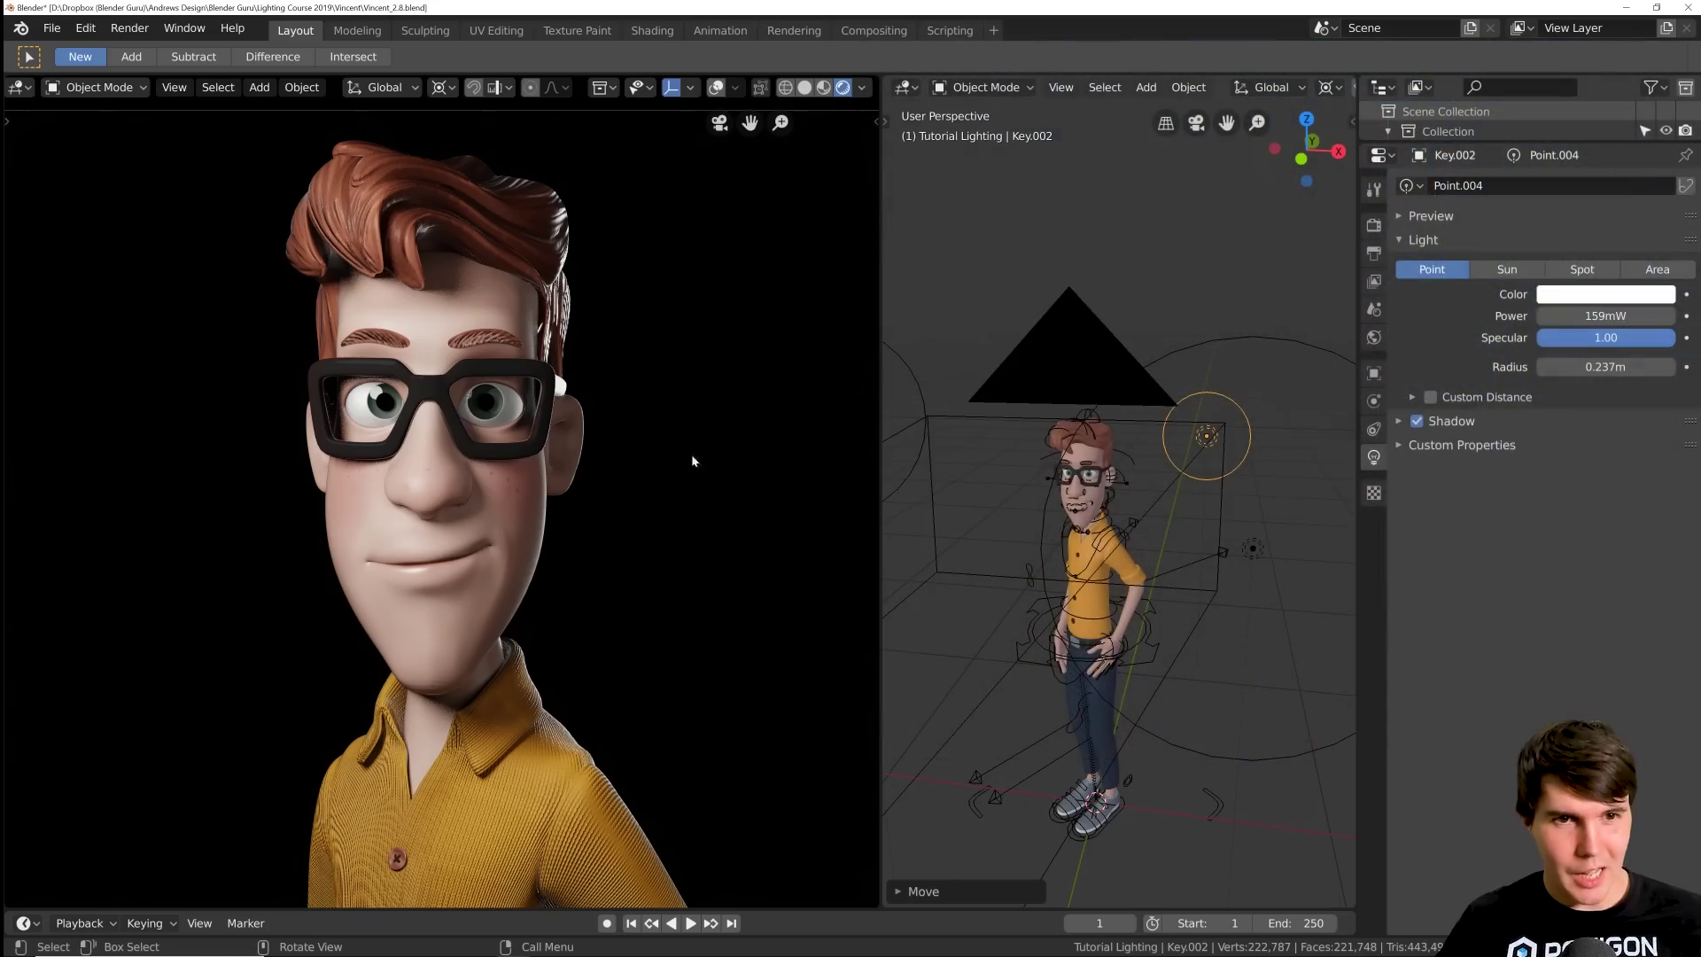
click(1597, 295)
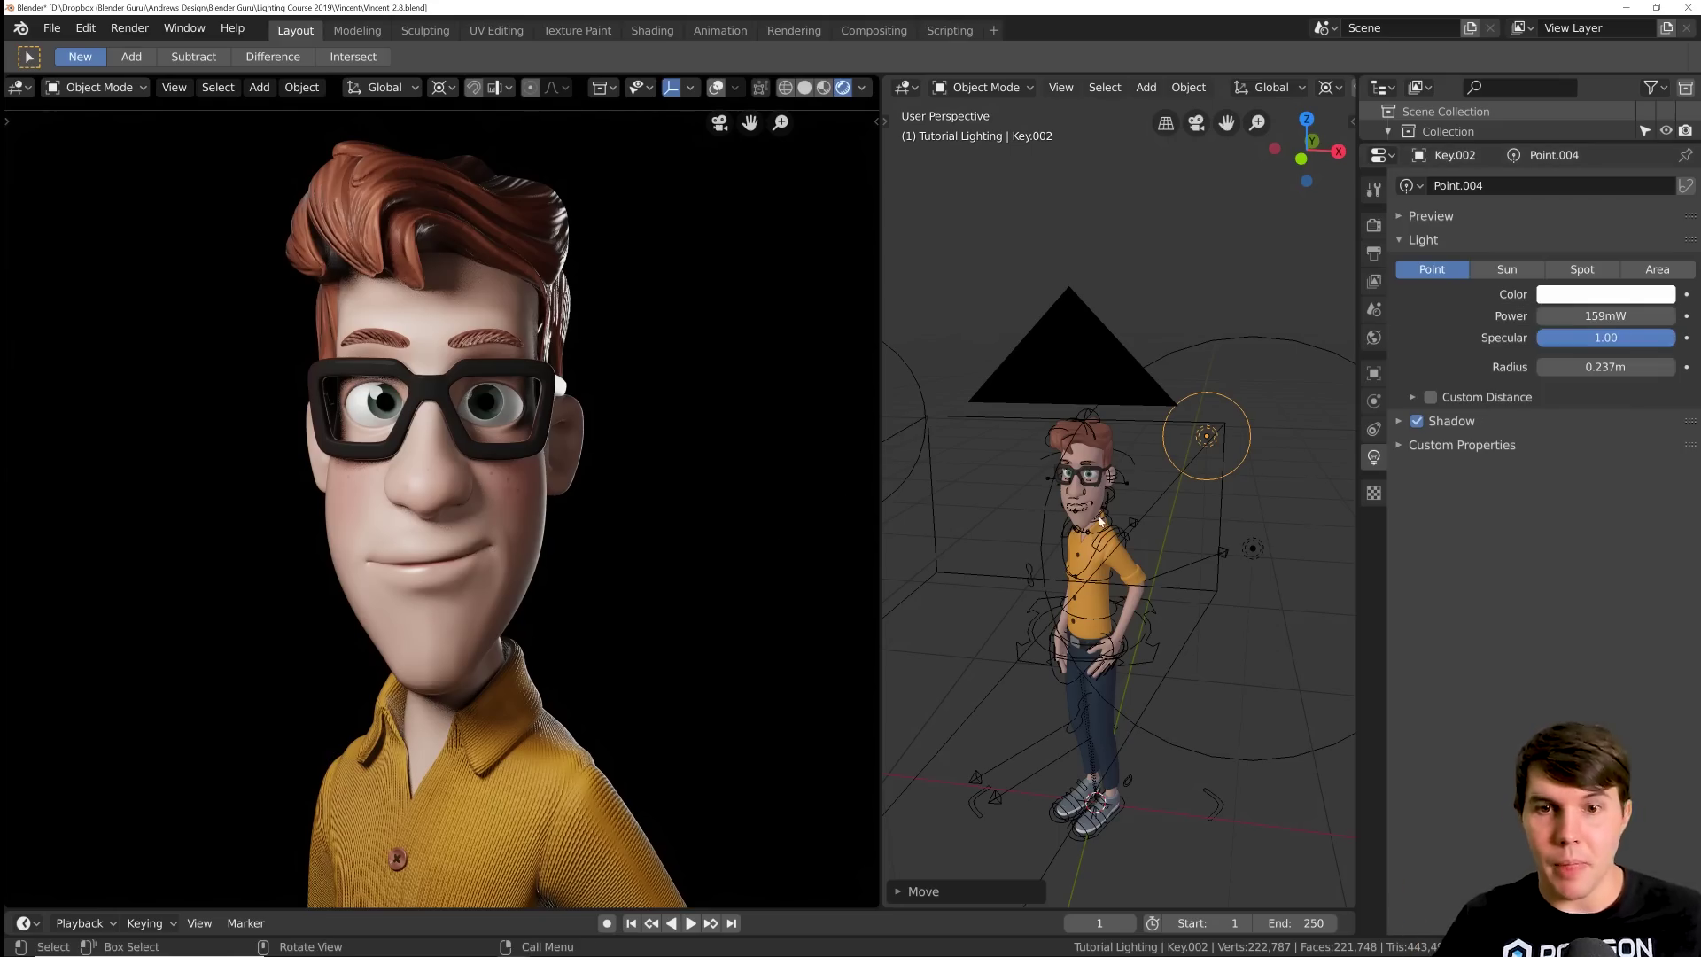
scroll(1099, 521, up, 2)
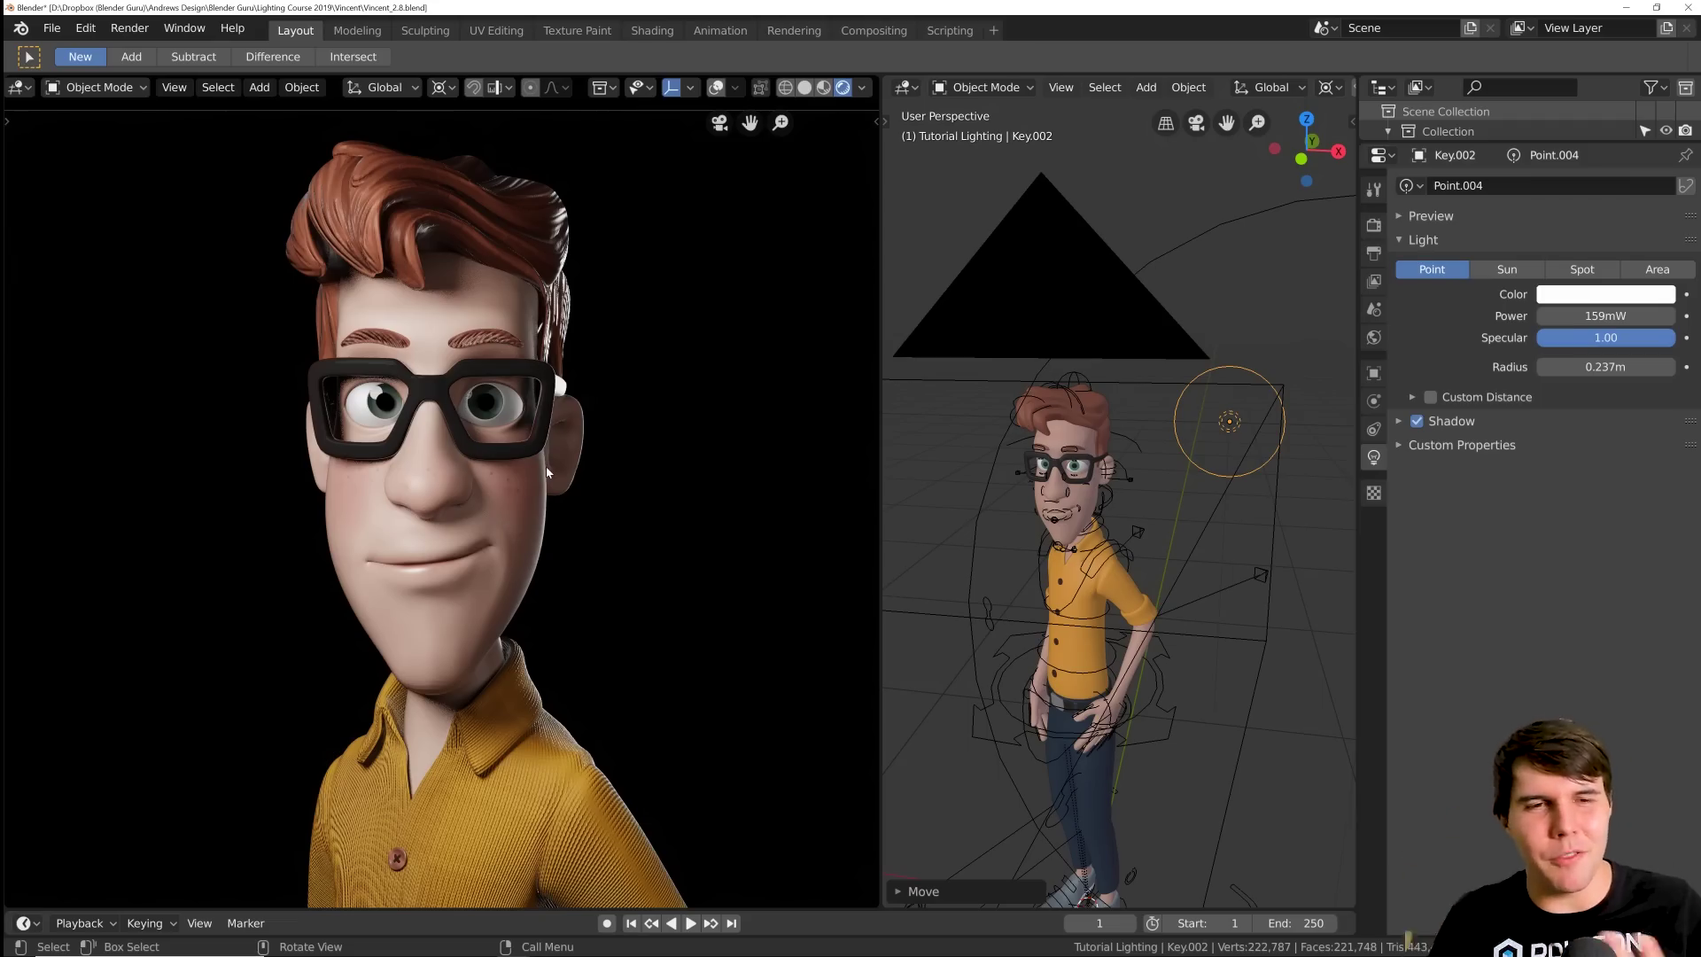
- Change the color of the light behind the character from white to a warm orange
click(1605, 304)
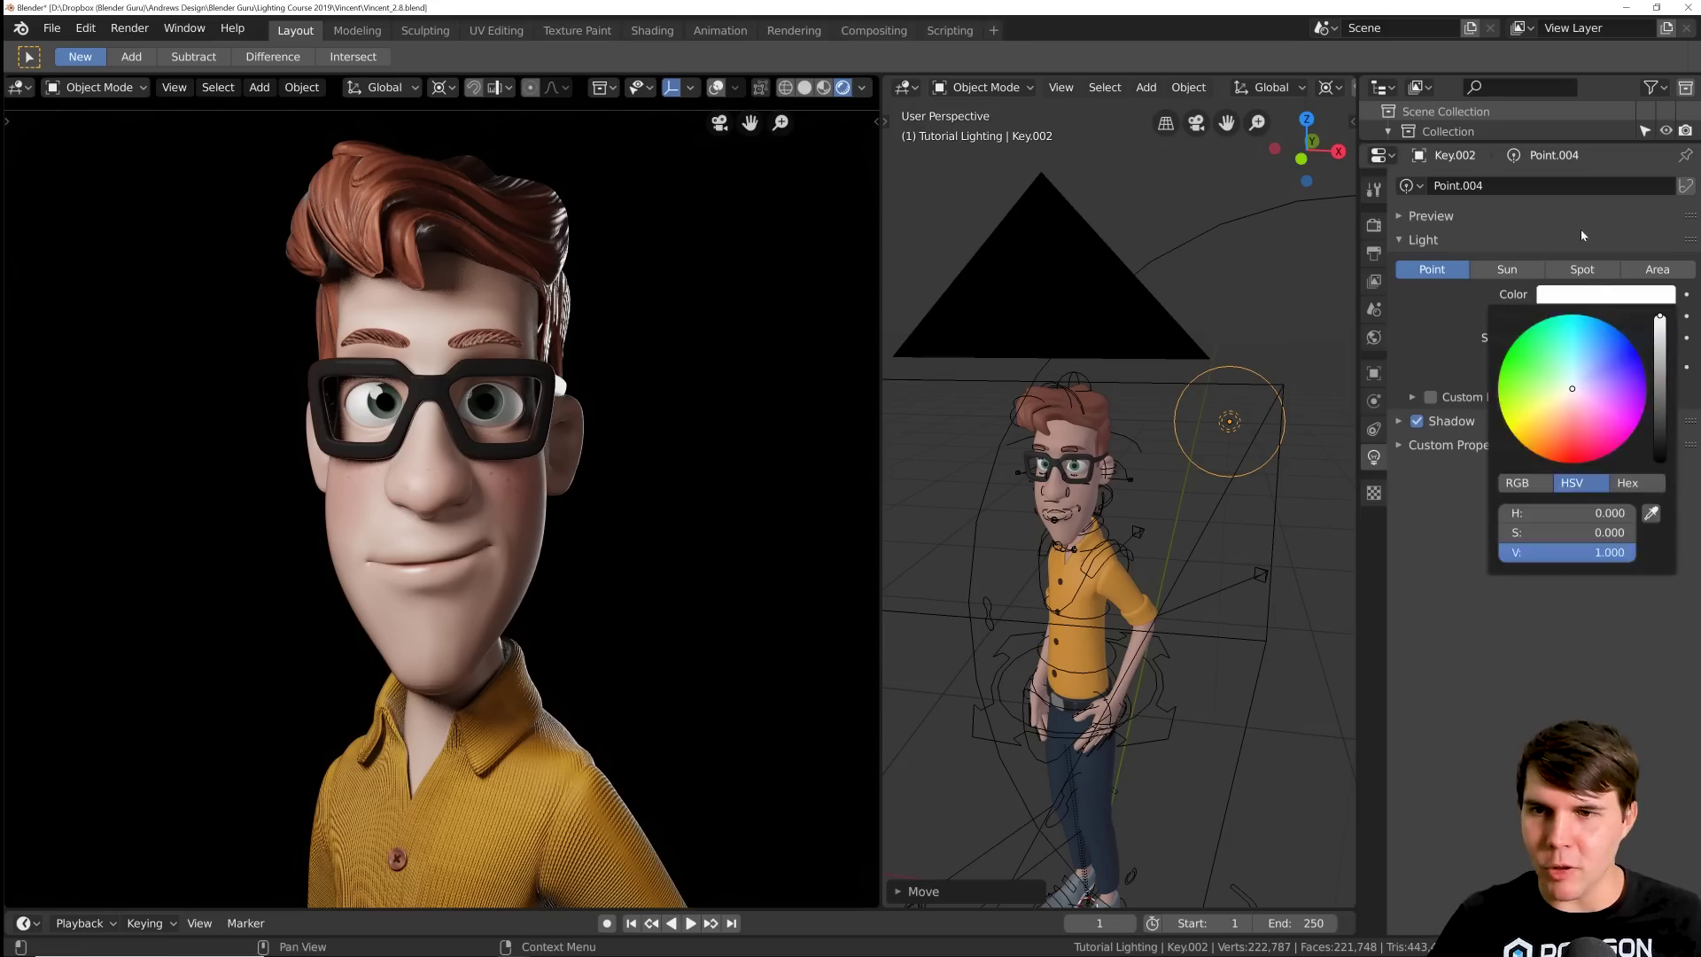
click(1585, 302)
drag(1562, 419, 1551, 434)
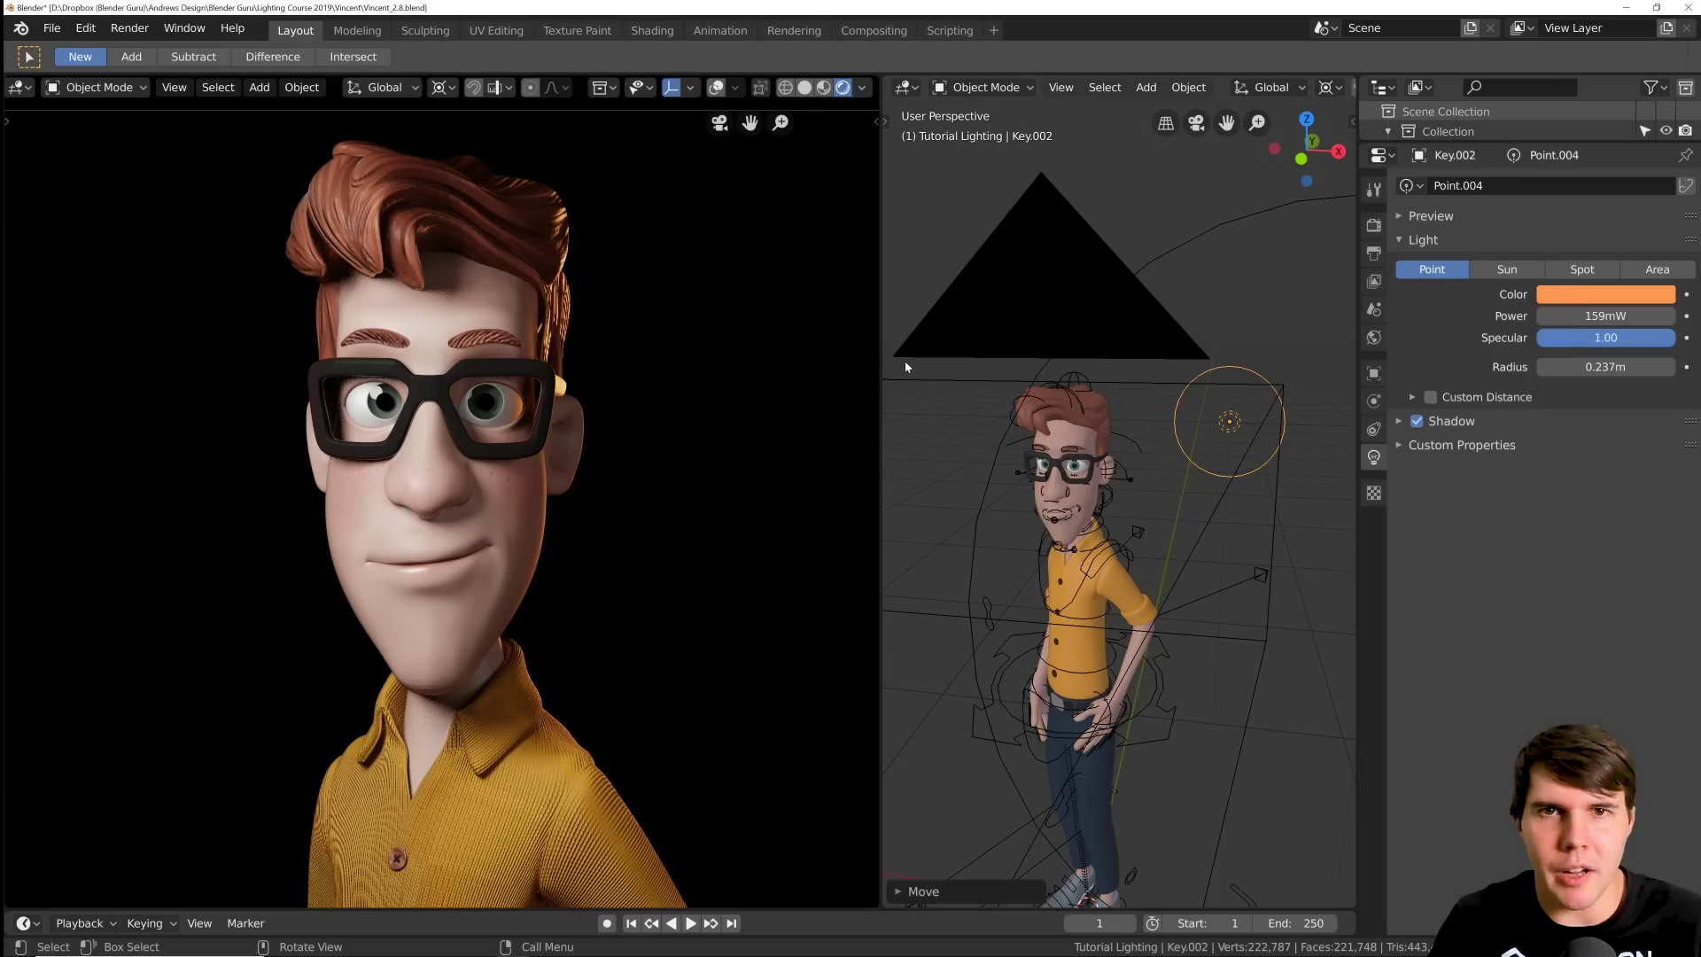
- Lower the orange light behind the character by about 0.09 m along the global Z axis and check the rim lighting
key(g)
key(z)
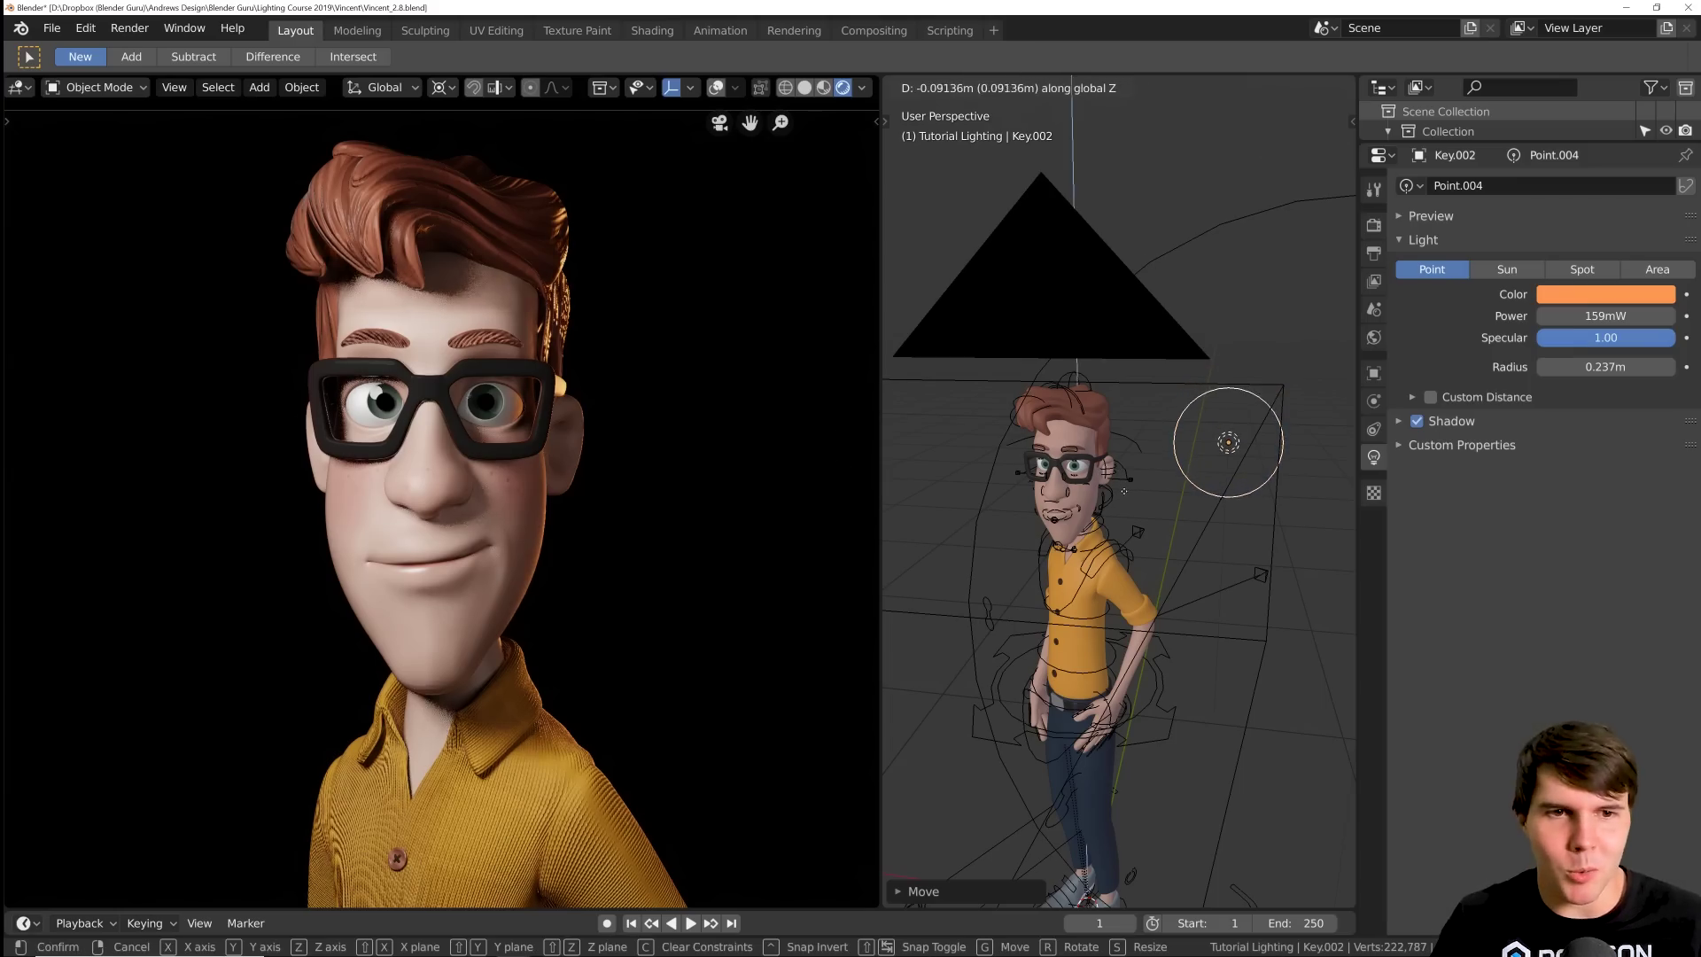
click(1125, 496)
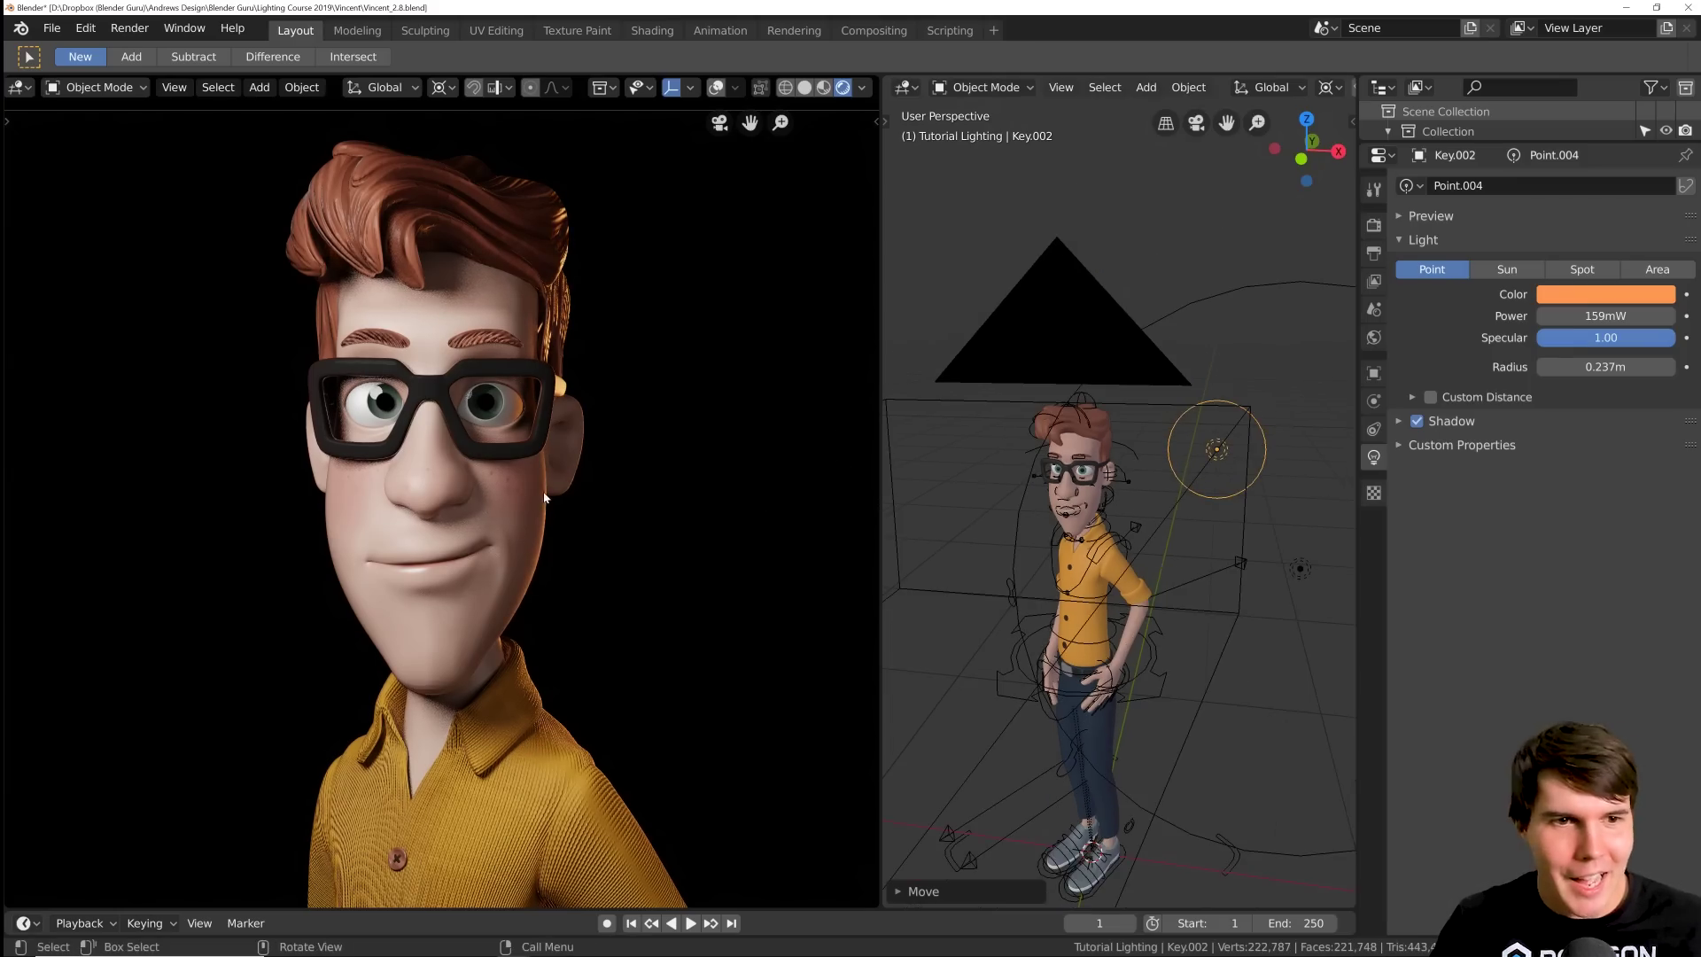
scroll(289, 329, down, 2)
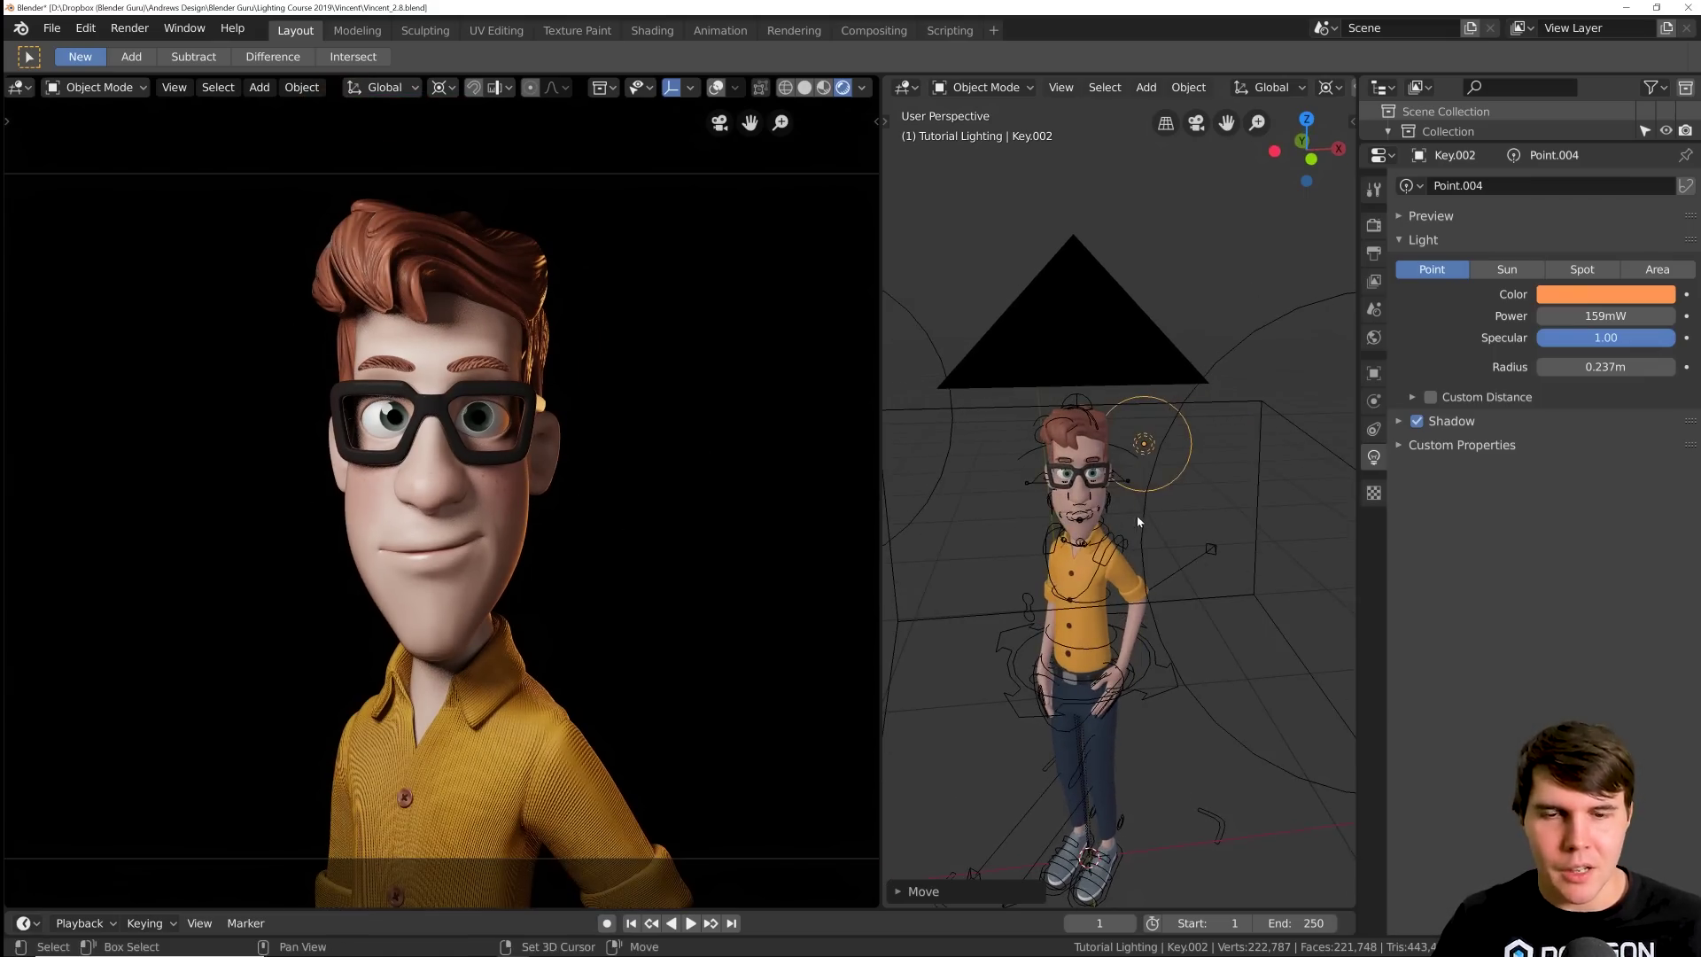
- Duplicate the orange rim light and move the copy along the global X axis to the opposite side behind the character
key(g)
key(x)
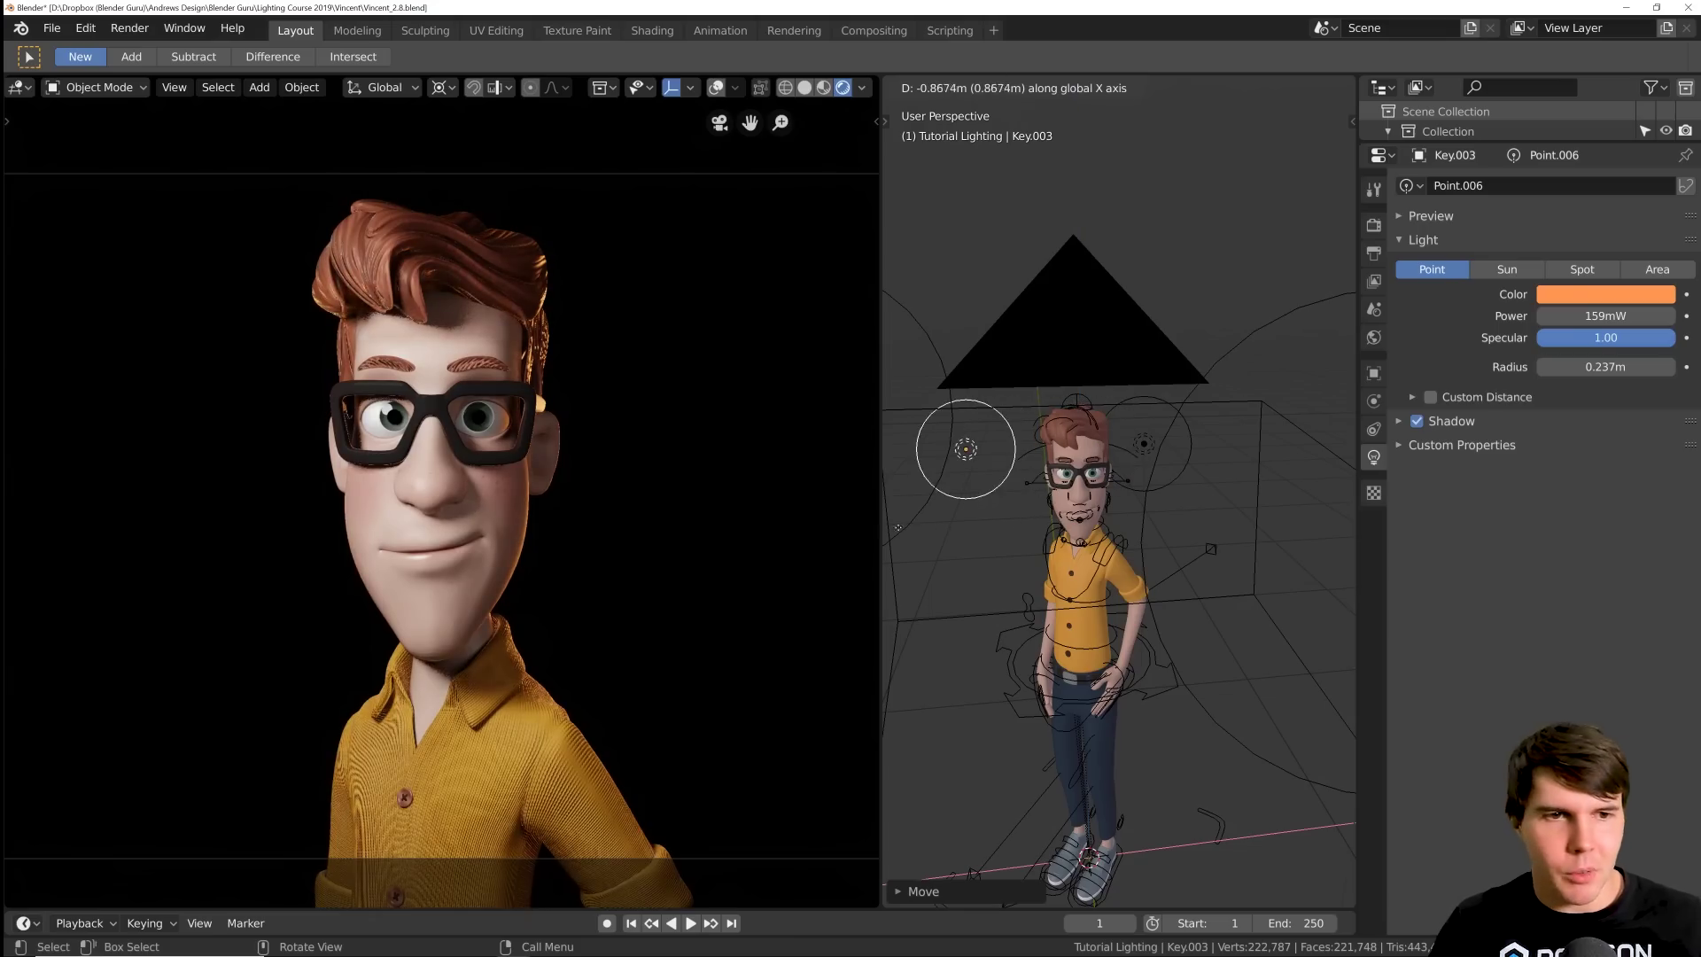
click(906, 522)
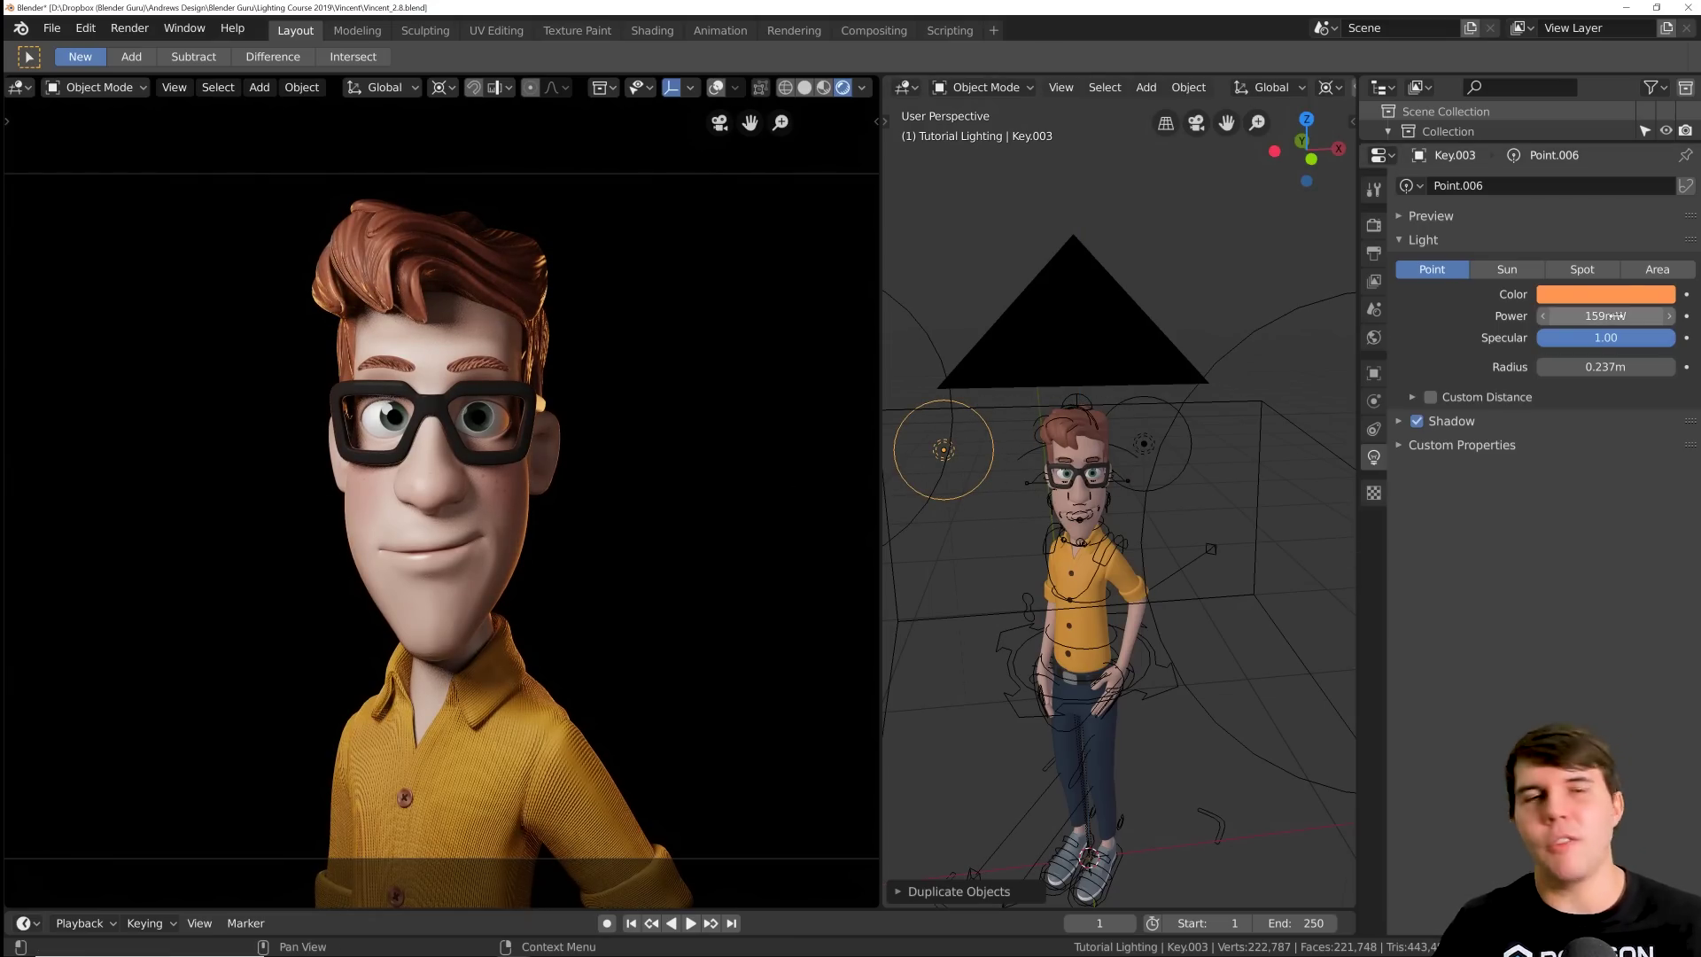
- Change the duplicated rim light's color from orange to blue and move the light slightly lower
click(1604, 295)
click(1601, 295)
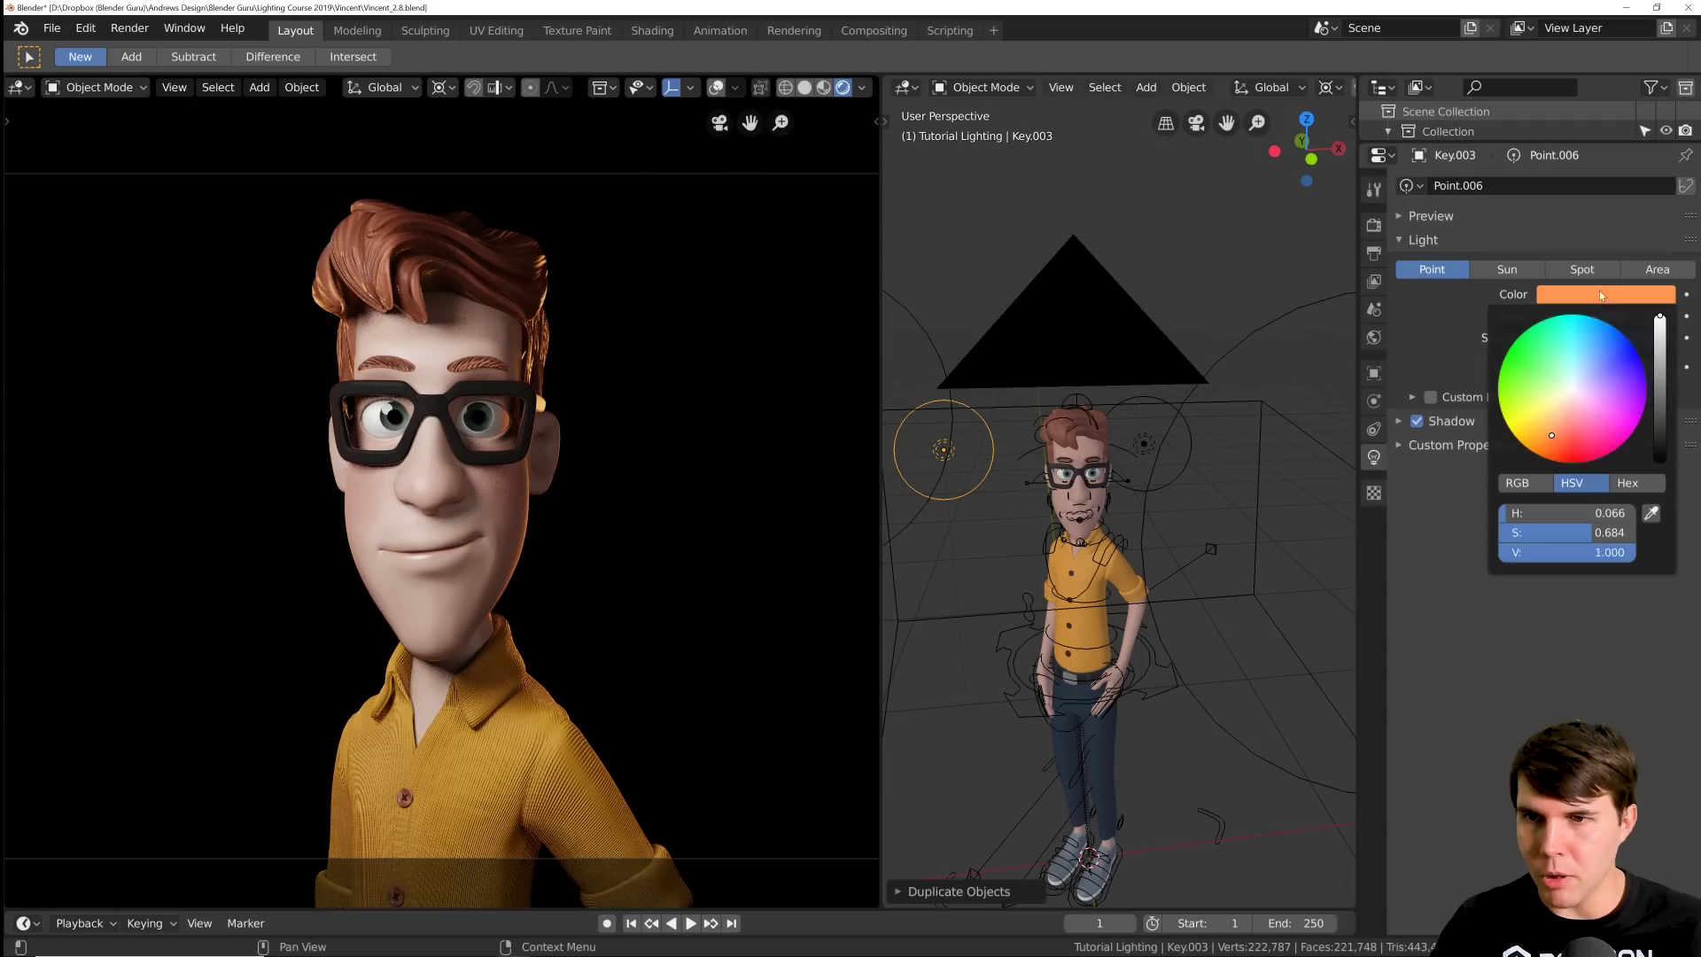
click(1588, 365)
drag(1590, 365, 1605, 354)
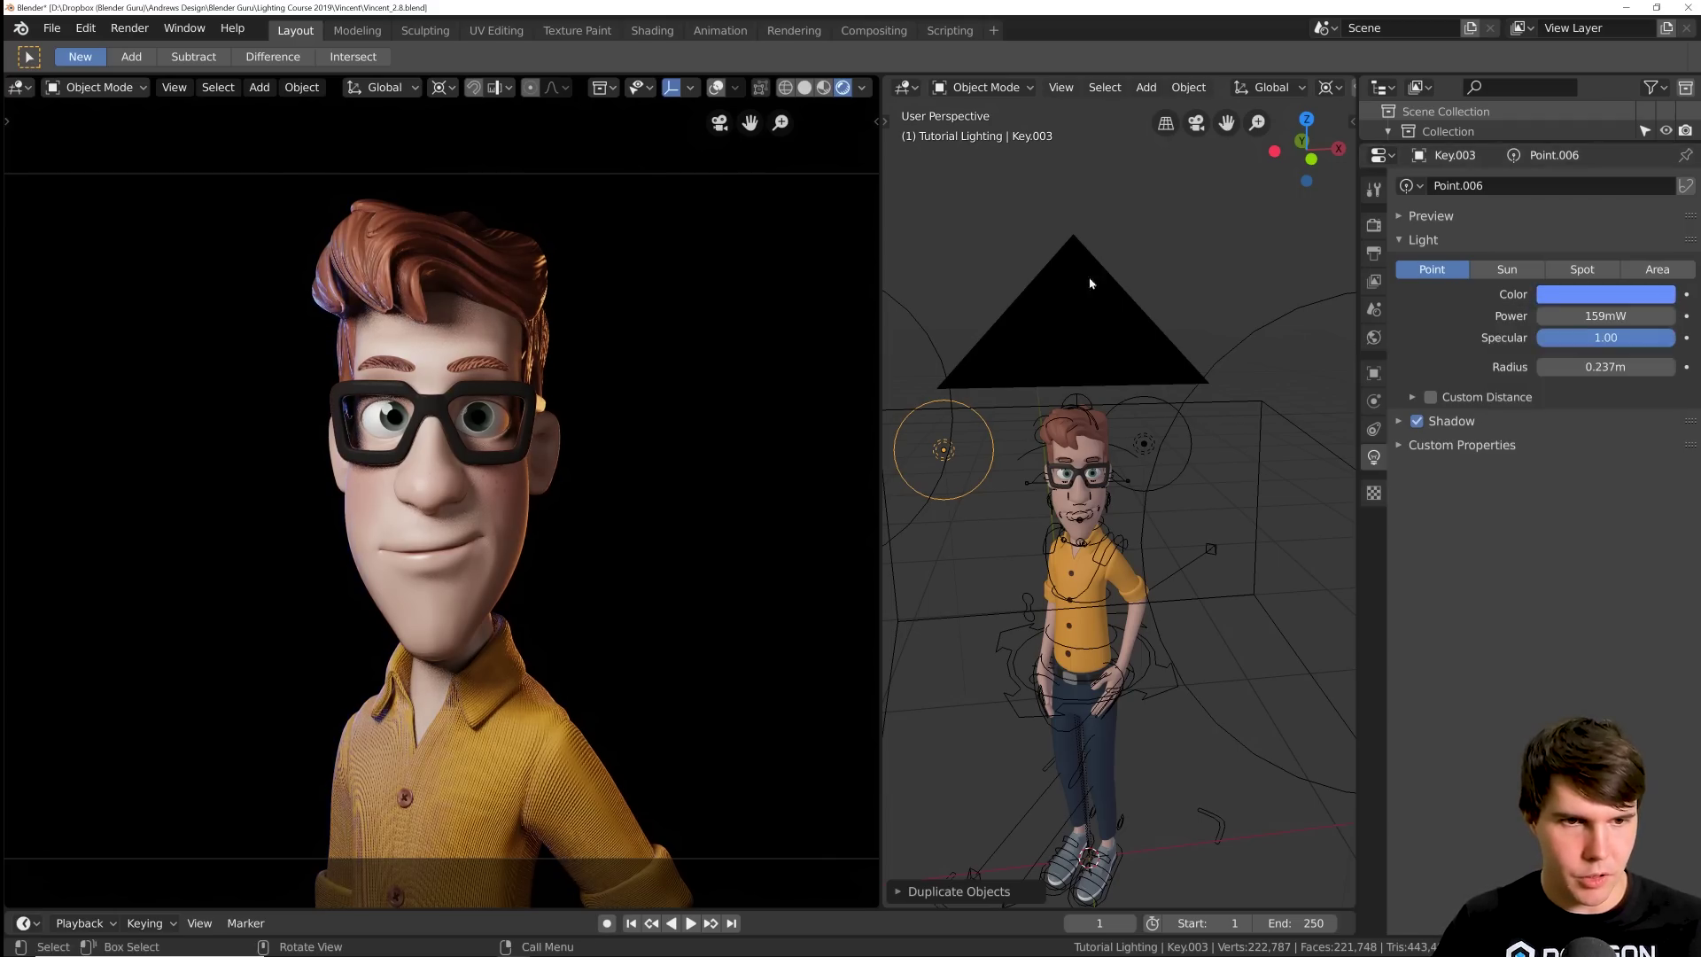
key(g)
click(1083, 463)
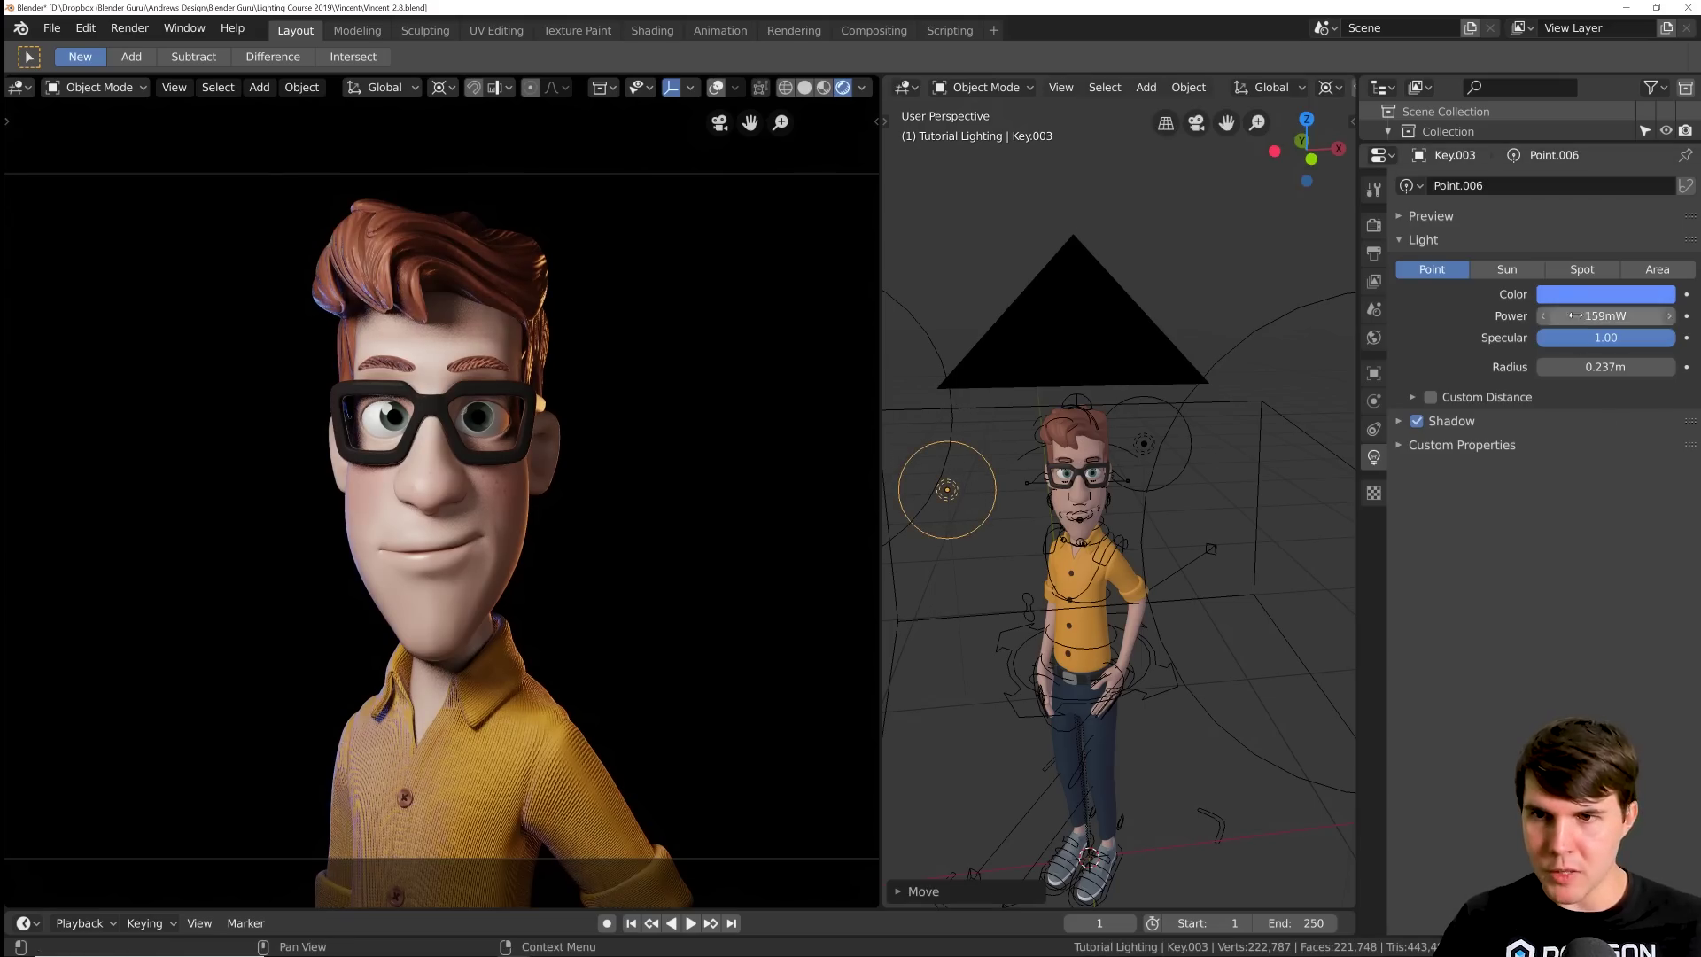
- Enlarge the blue rim light's radius to about 0.555 m and raise its power to about 235 mW
drag(1605, 366, 1679, 367)
middle_drag(1086, 532, 1151, 535)
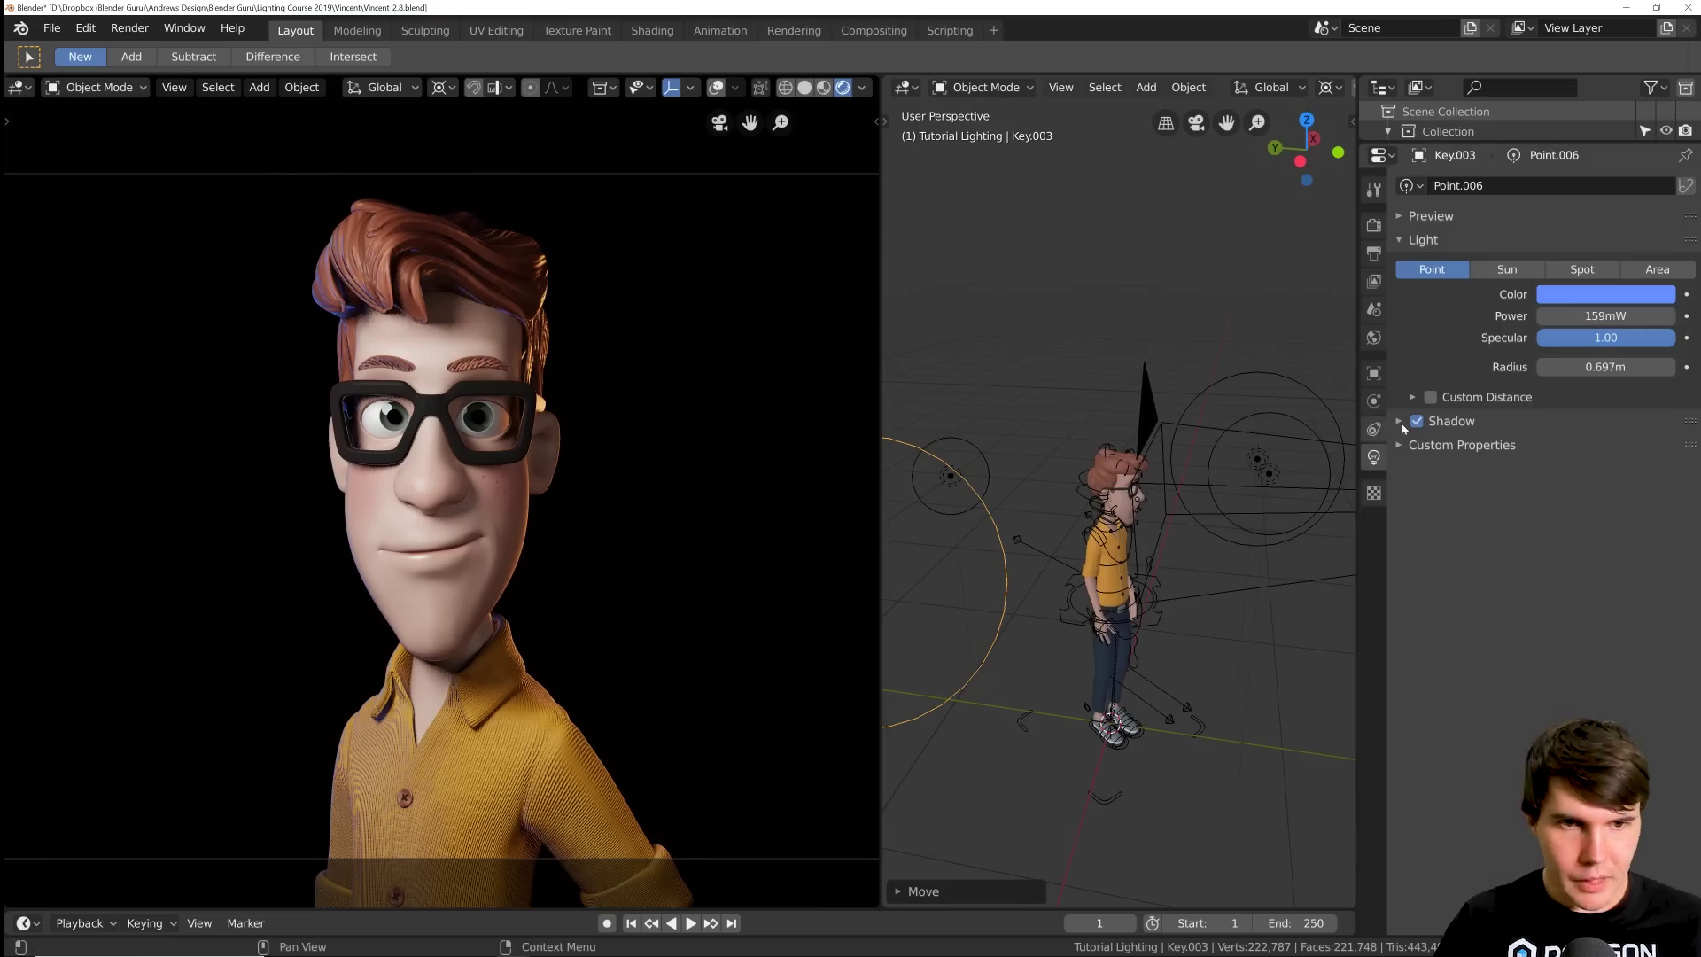
mouse_move(1605, 367)
mouse_down()
mouse_move(1569, 367)
mouse_move(1586, 367)
mouse_up()
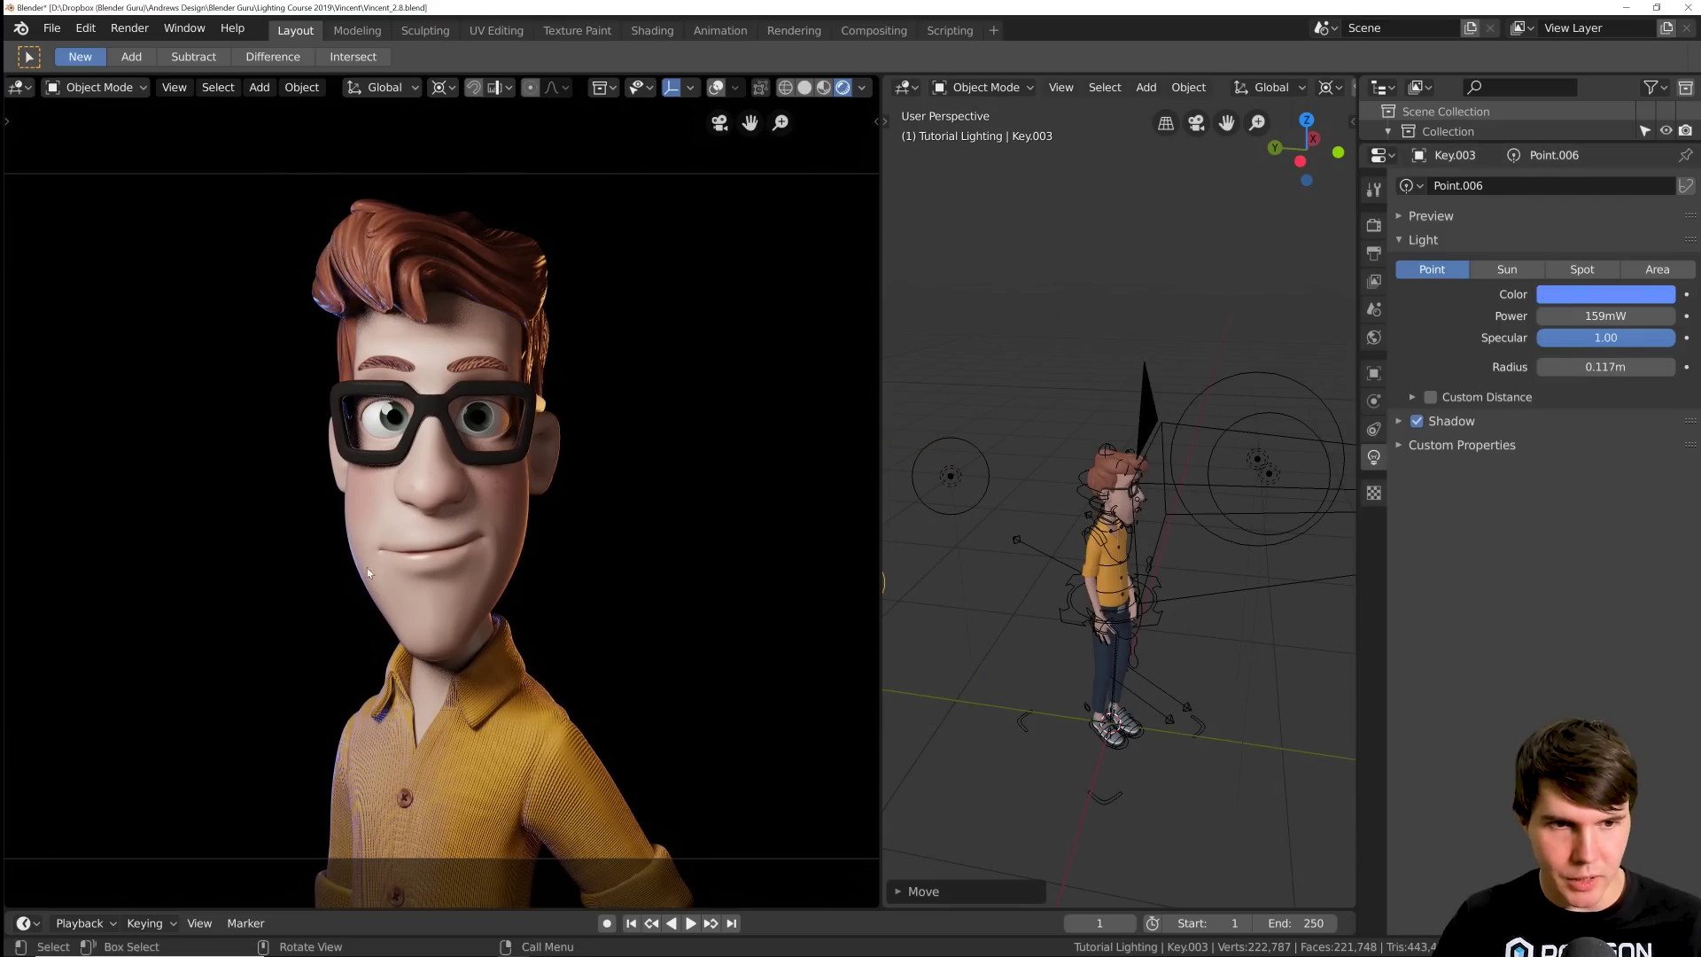
drag(1605, 366, 1679, 366)
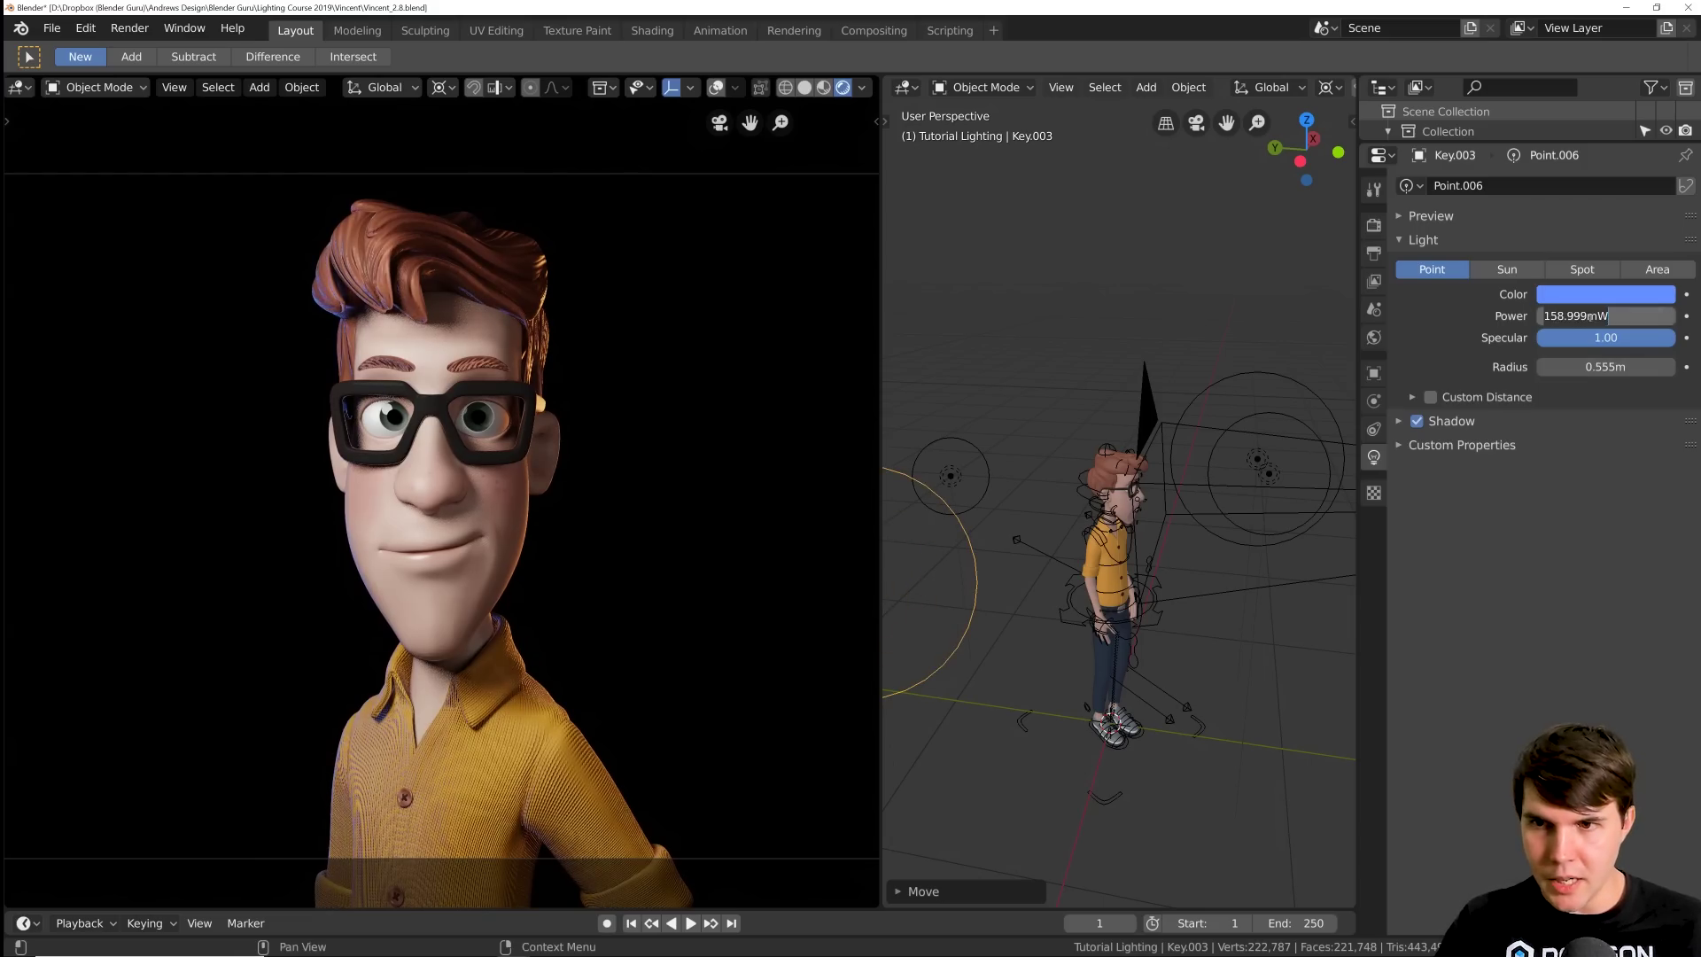
drag(1595, 315, 1639, 316)
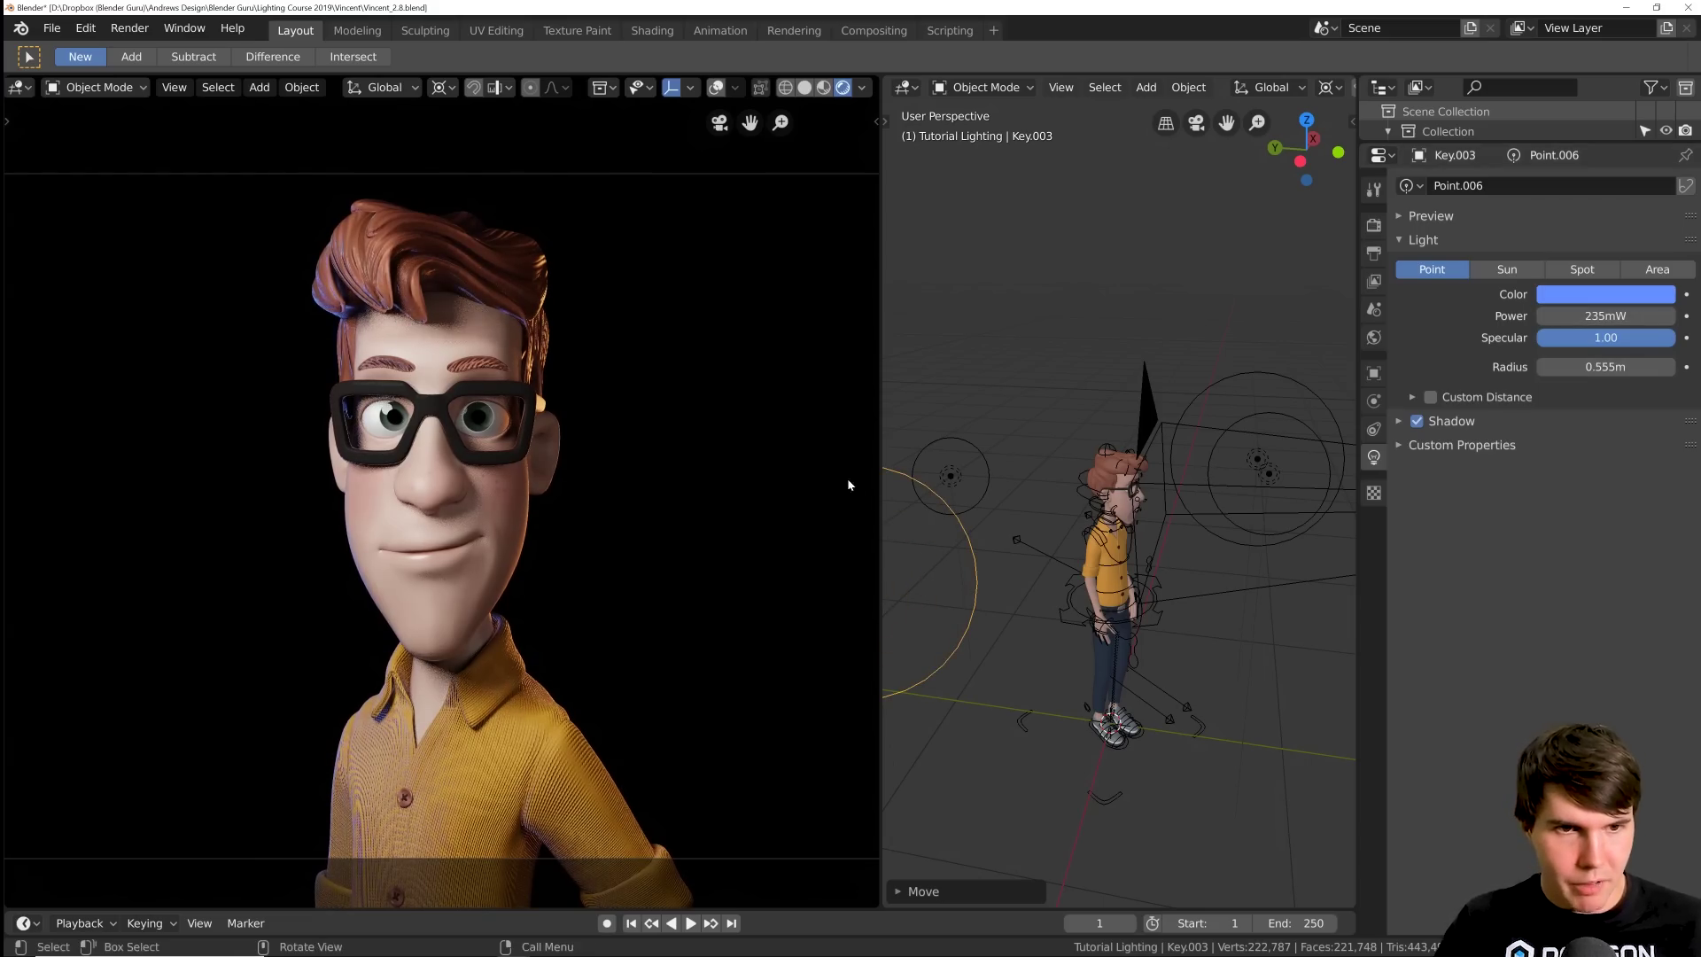
- Move the white Key light in front of the character about 0.3 m along the global X axis, closer to the camera line
middle_drag(1052, 572, 912, 552)
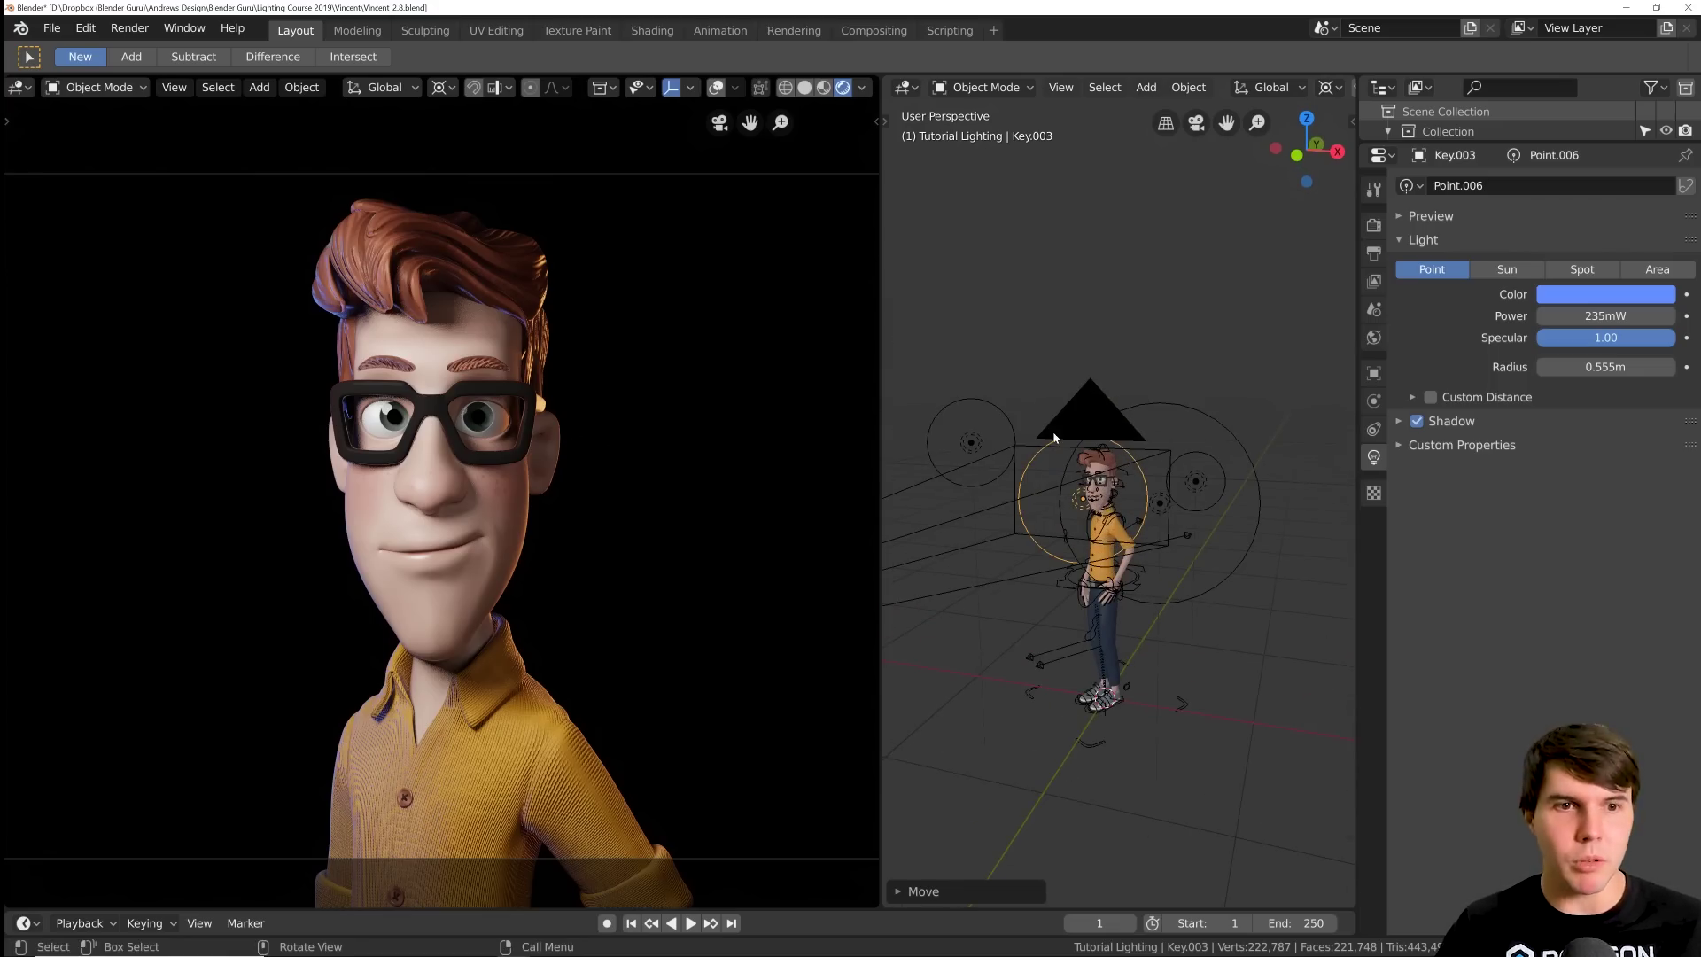
middle_drag(1256, 528, 1237, 571)
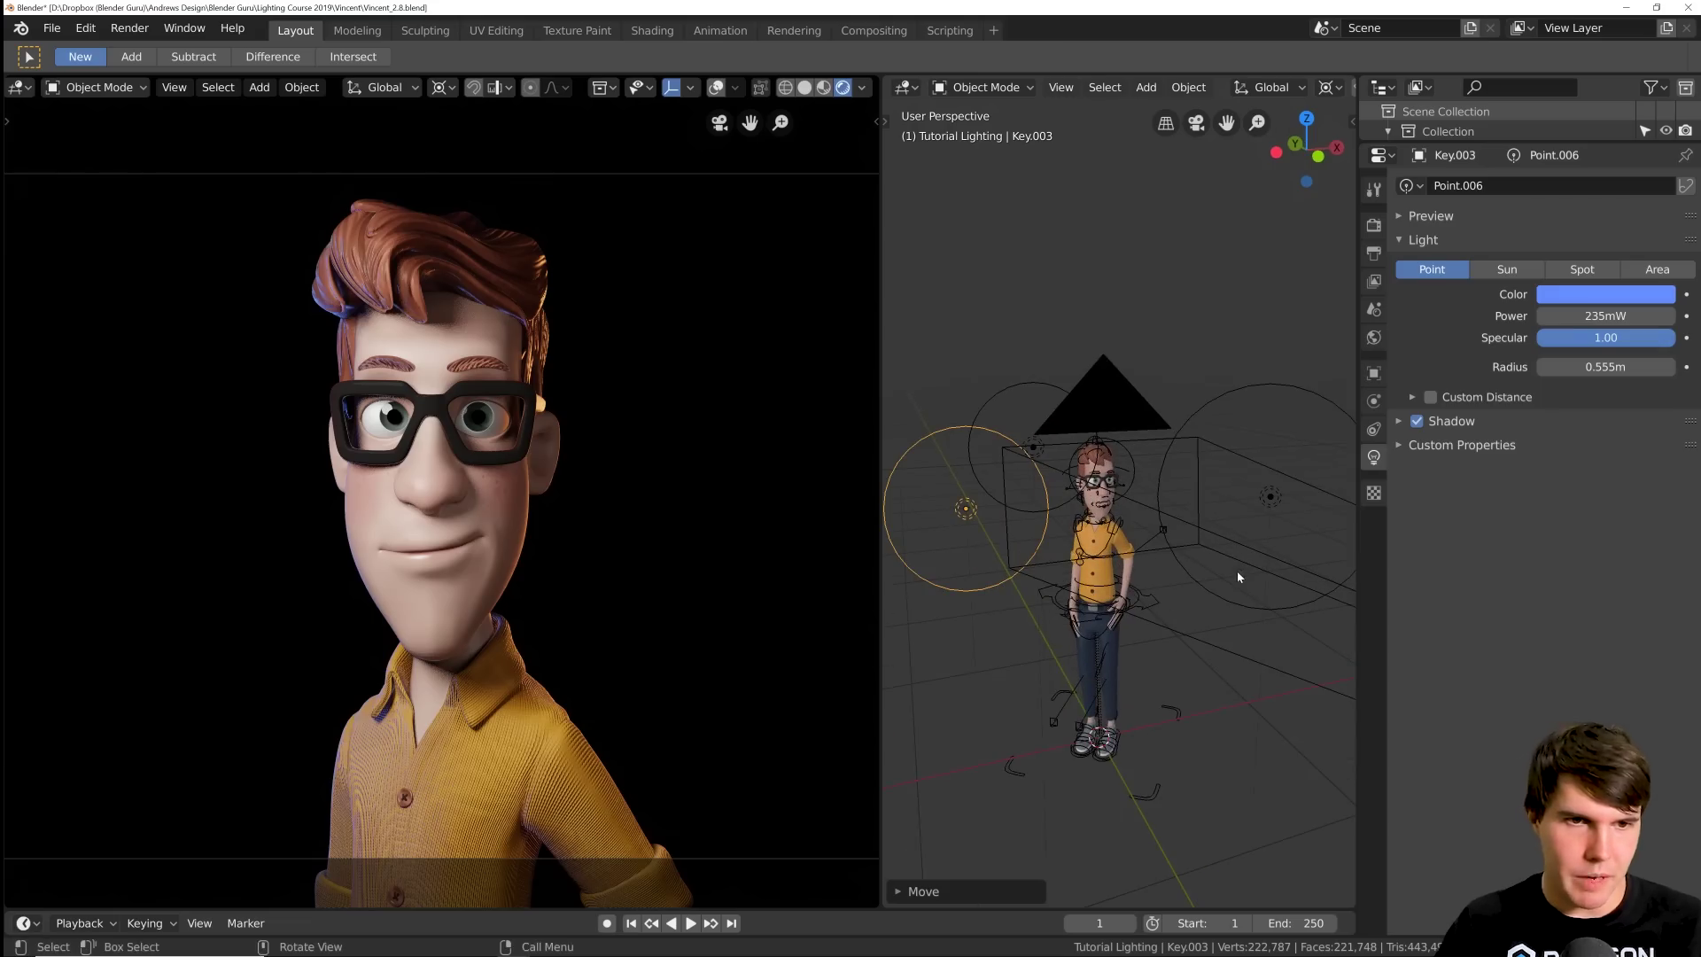
middle_drag(997, 496, 1024, 593)
click(1033, 567)
key(g)
key(x)
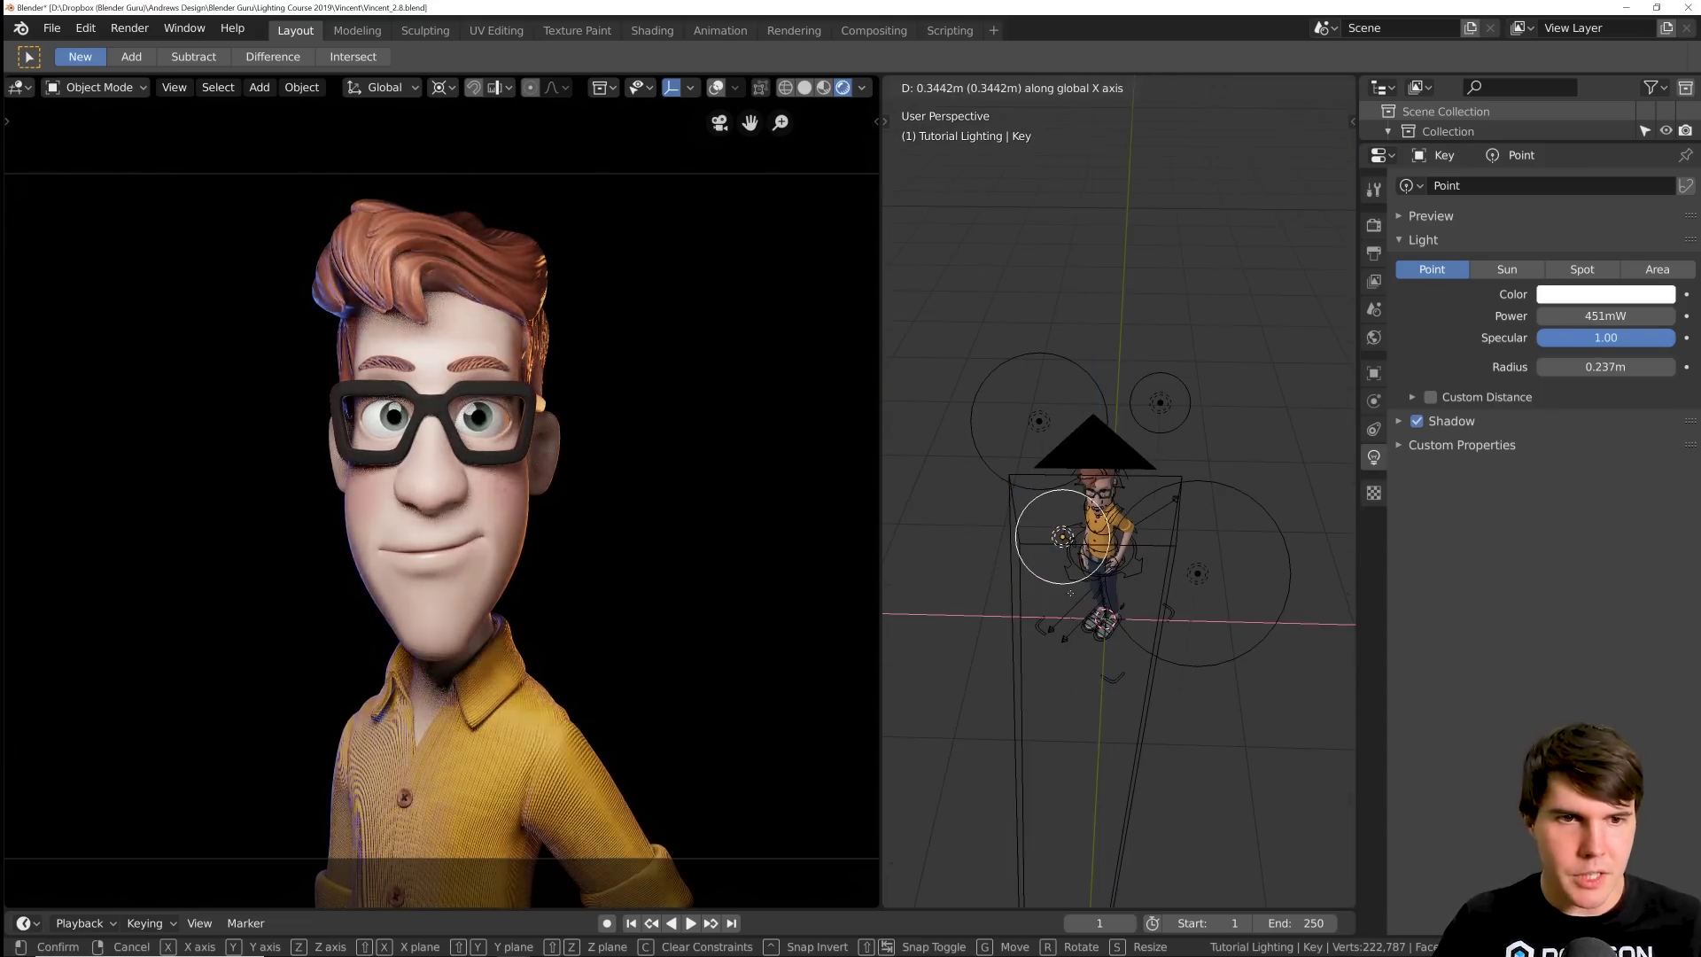
click(1068, 592)
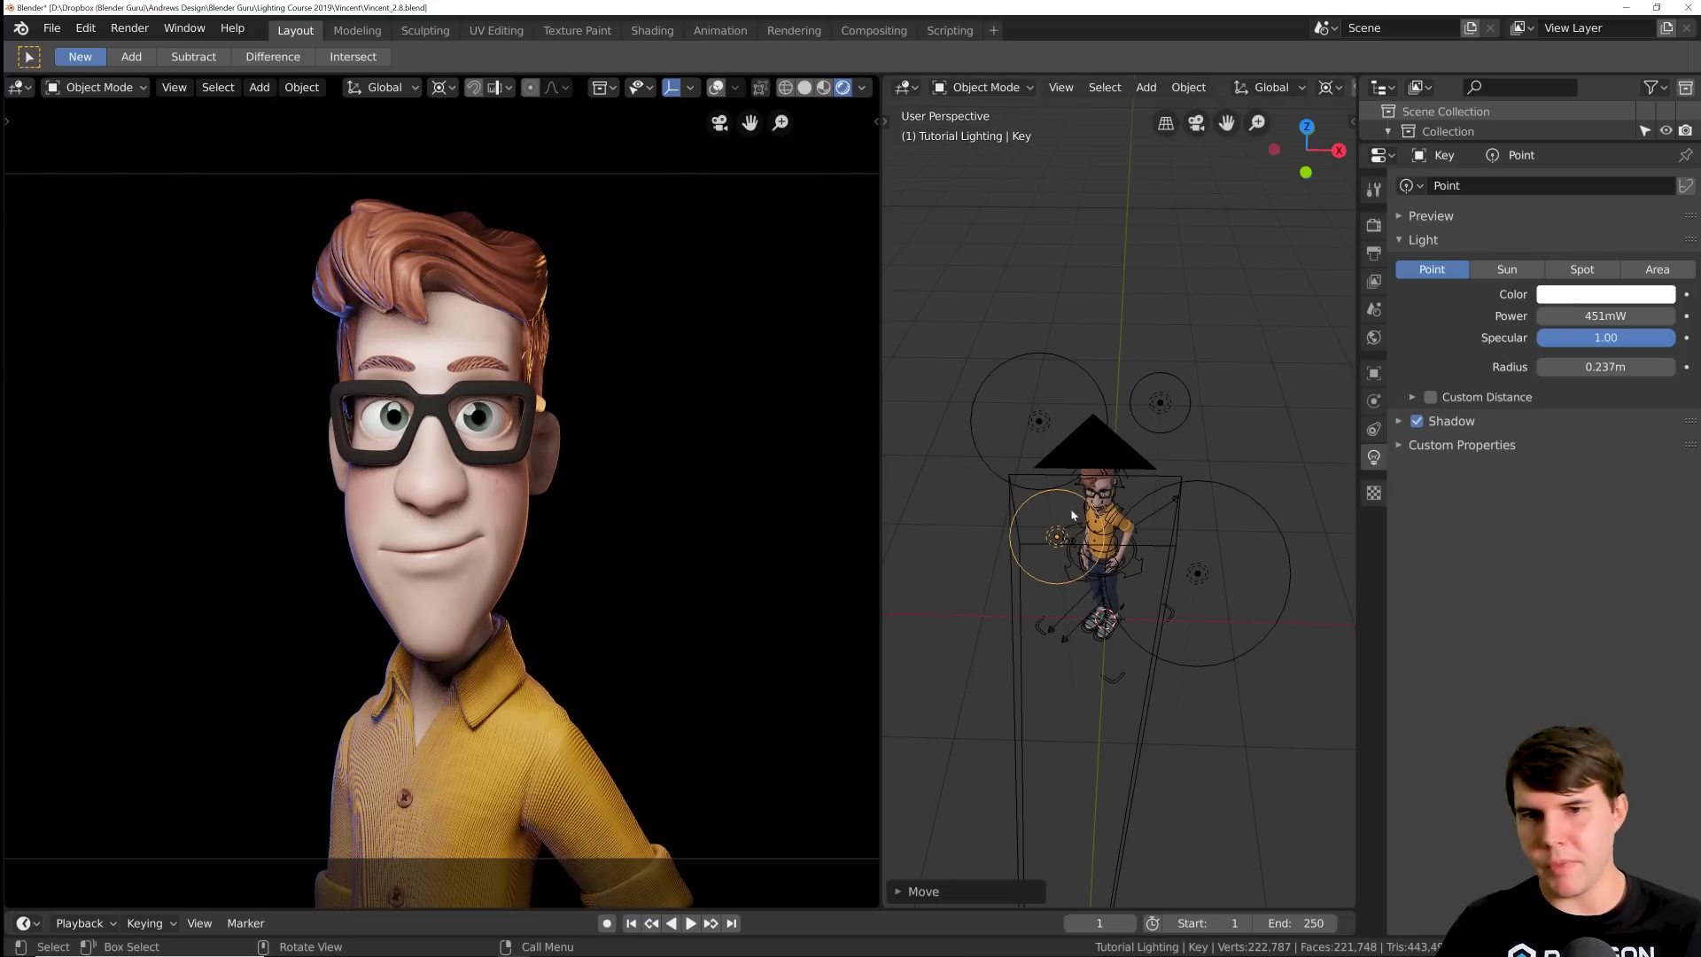
- In top view, move the dim 55 mW fill light about 0.36 m in X and 0.26 m in Y
click(1263, 520)
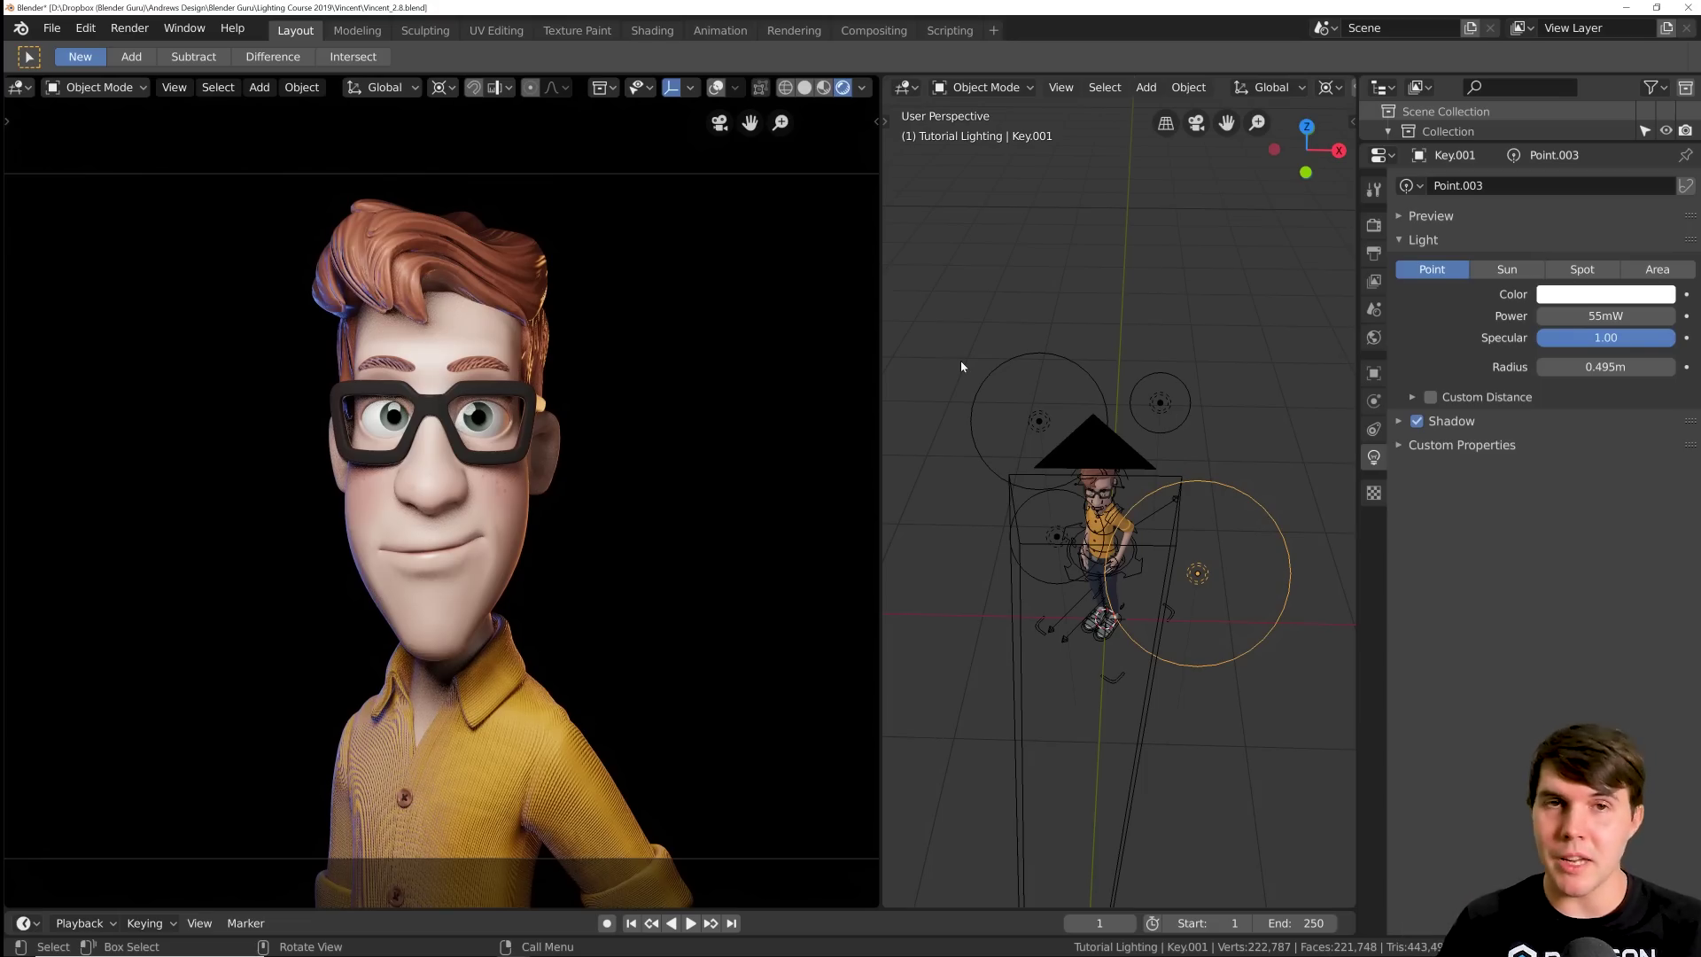
key(KP_7)
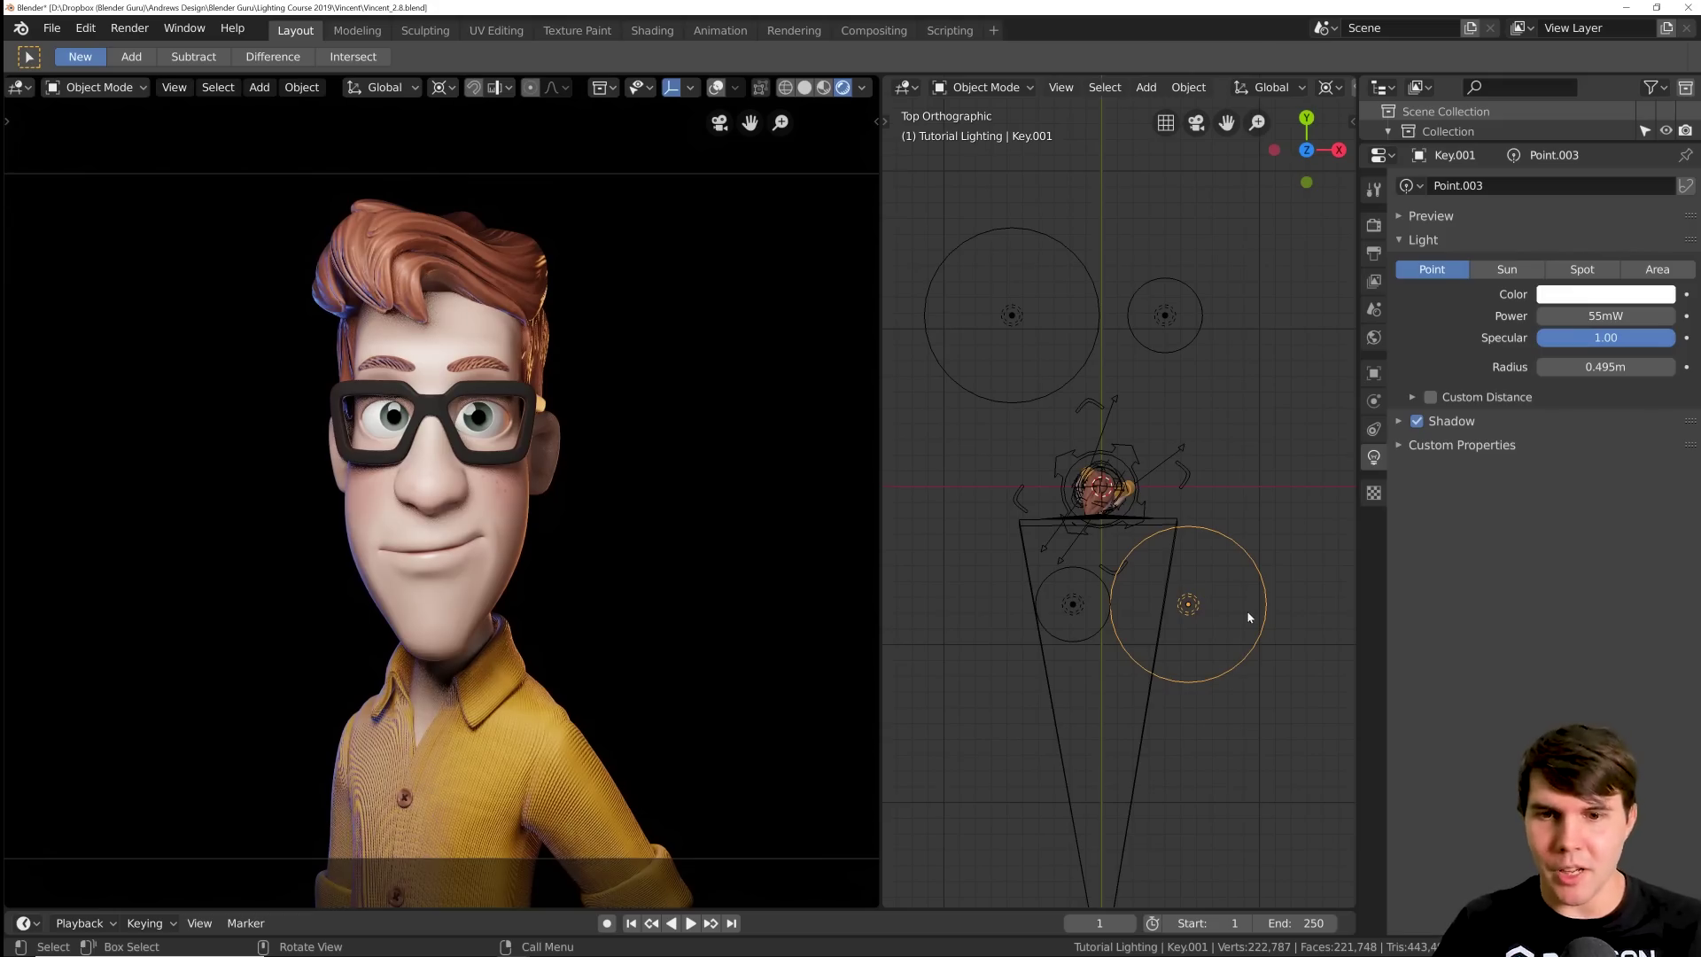
key(g)
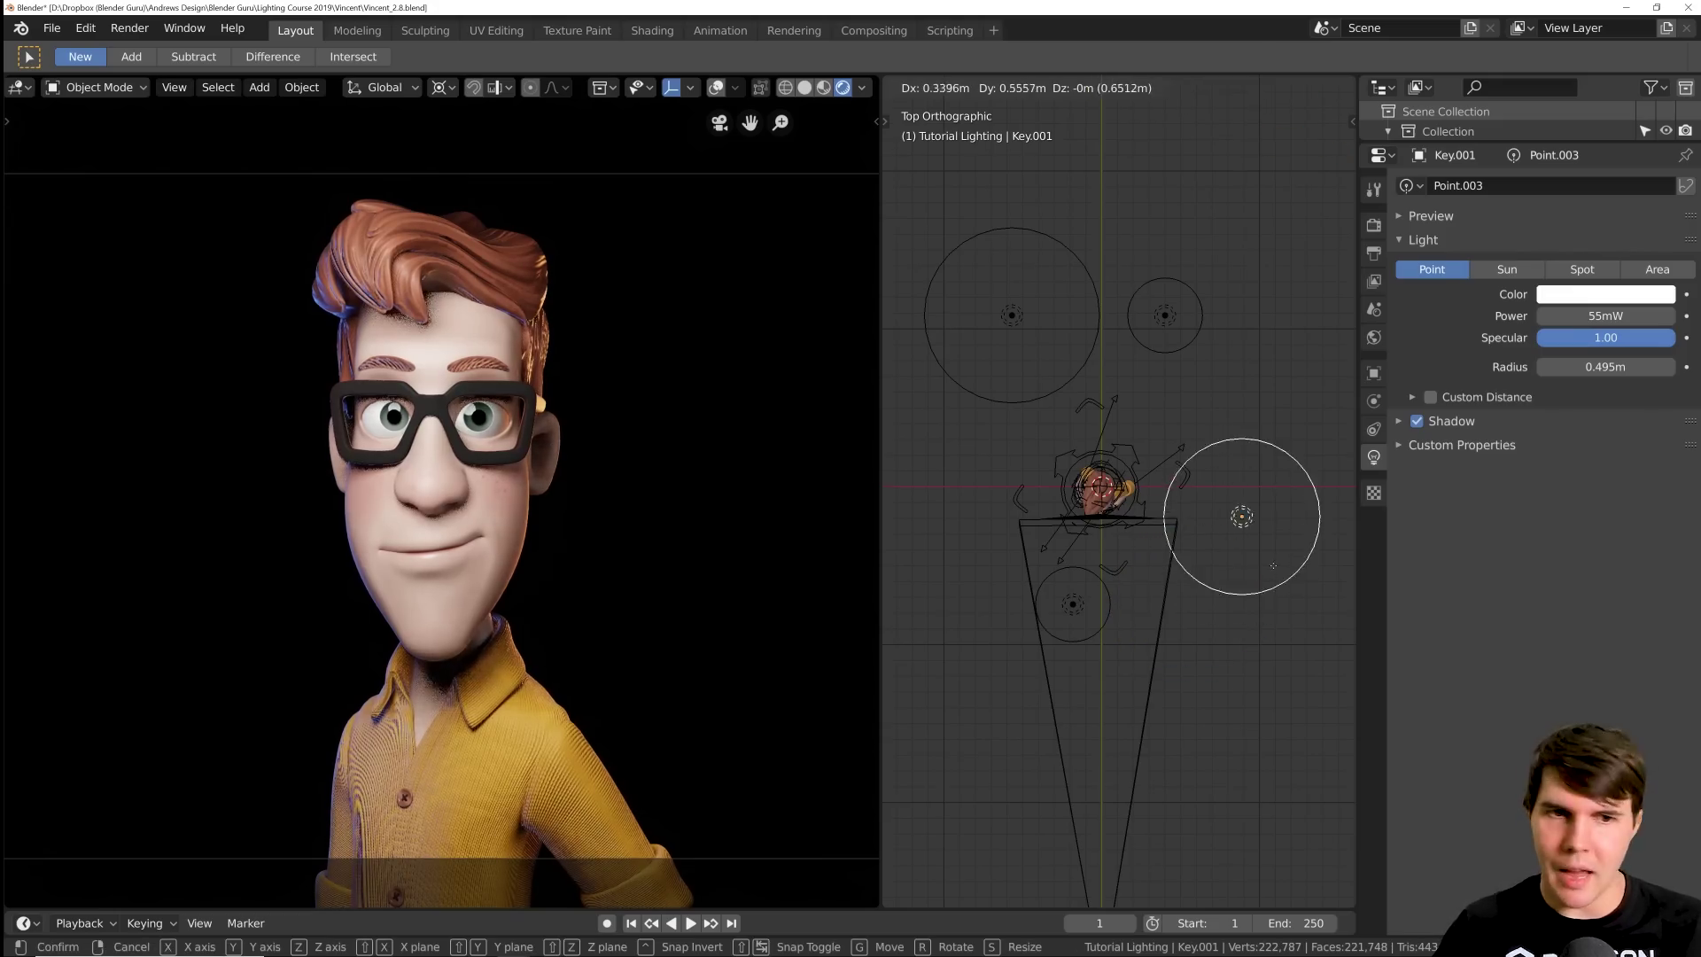
right_click(1281, 561)
key(g)
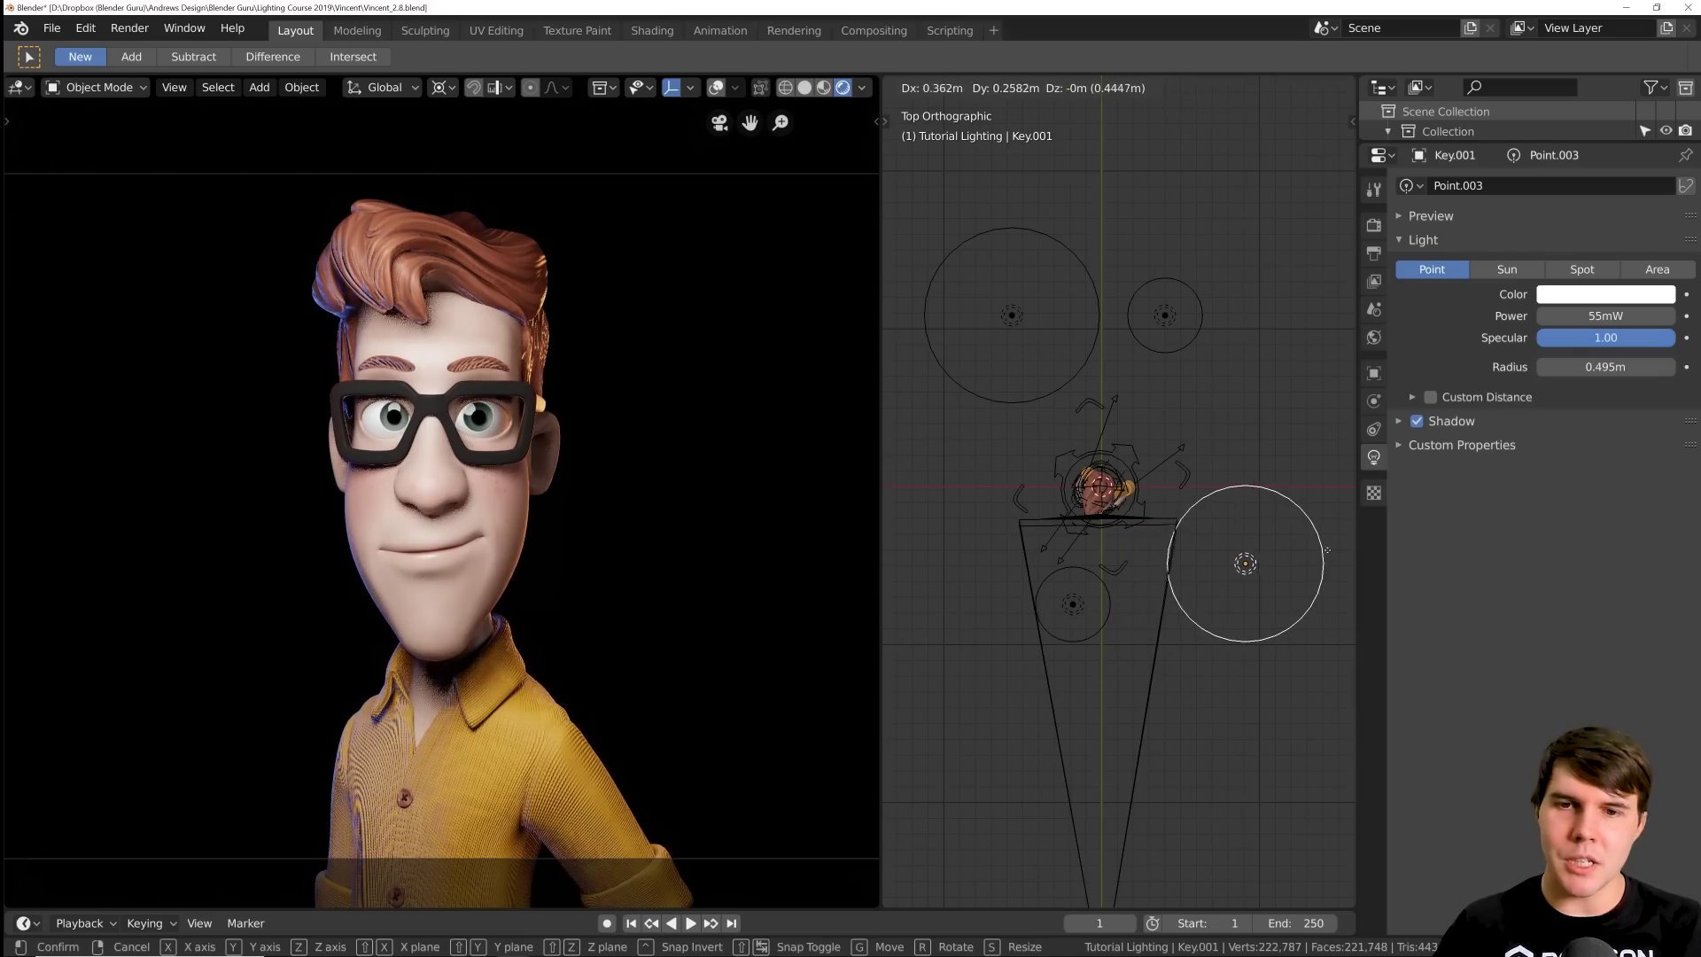
click(1322, 553)
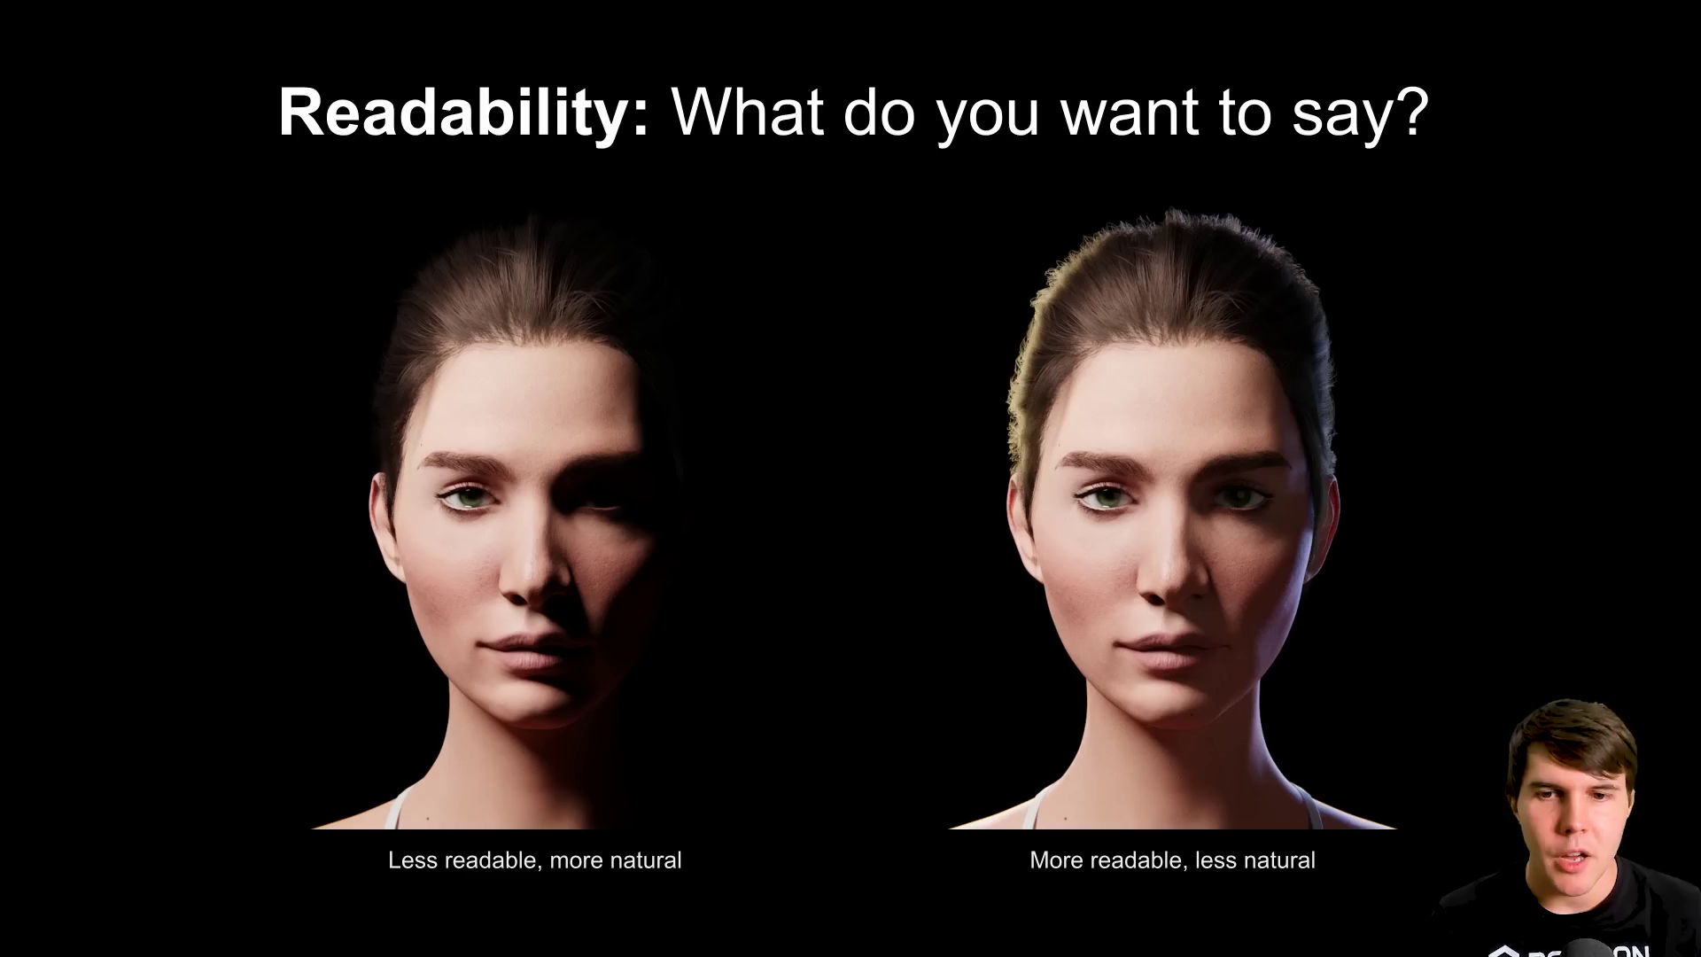